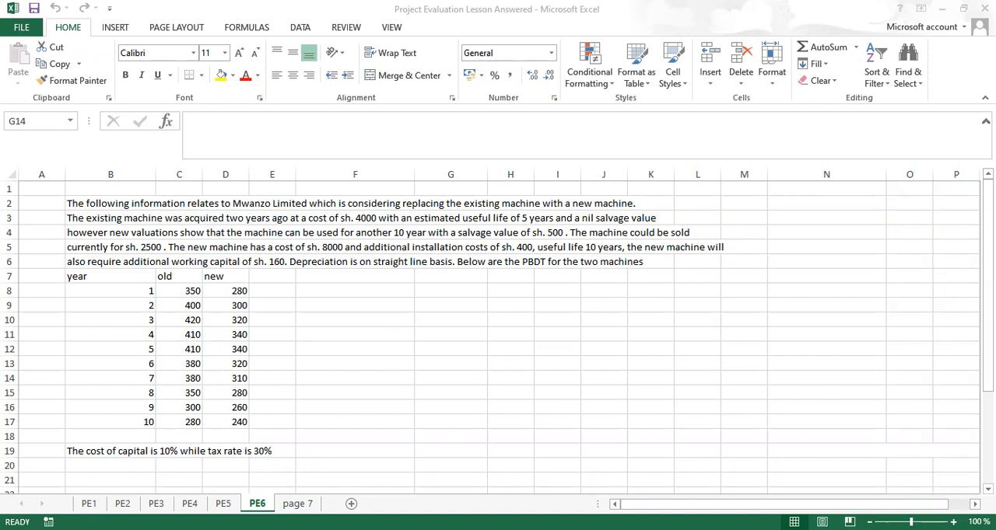
Step: Enter the heading "Project evaluation" in cell B25, below the question about replacing the existing machine
scroll(498, 335, down, 4)
scroll(363, 322, down, 2)
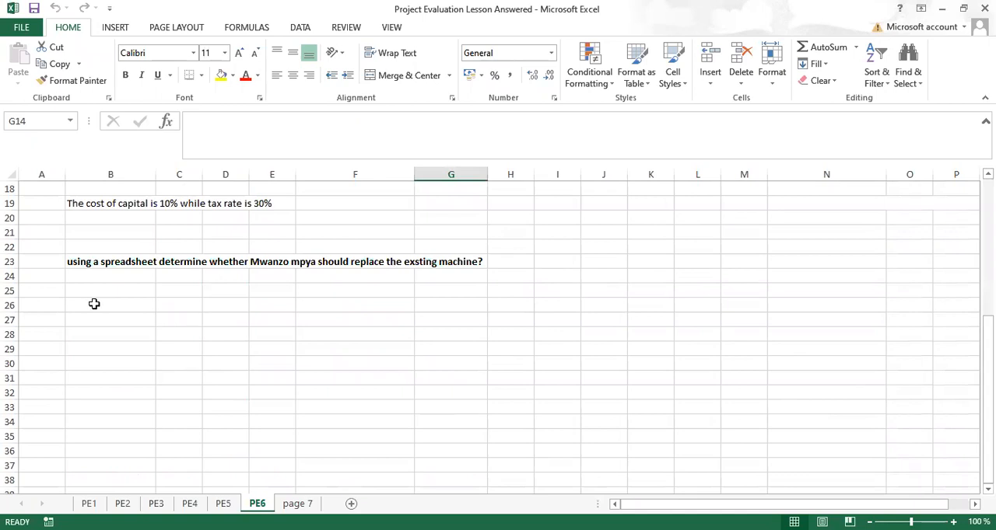
click(116, 288)
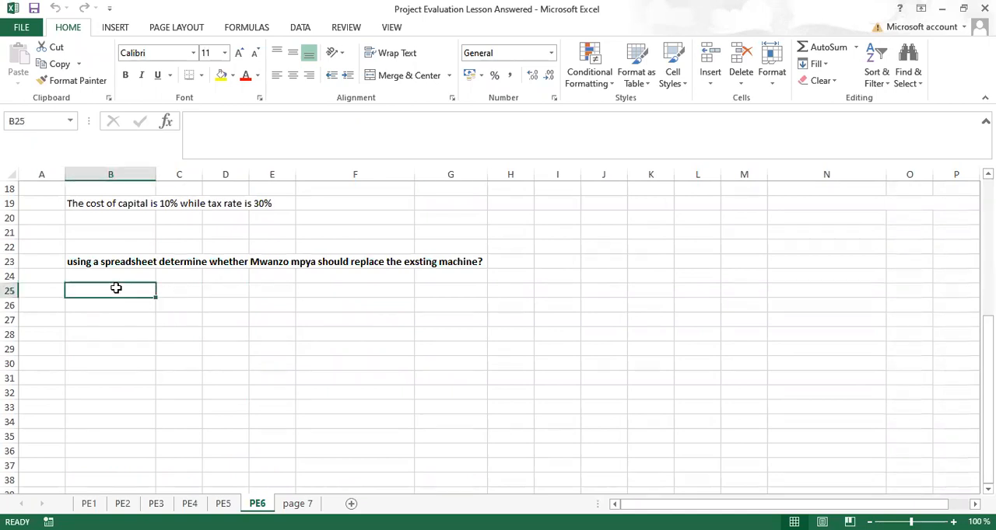
text(Project)
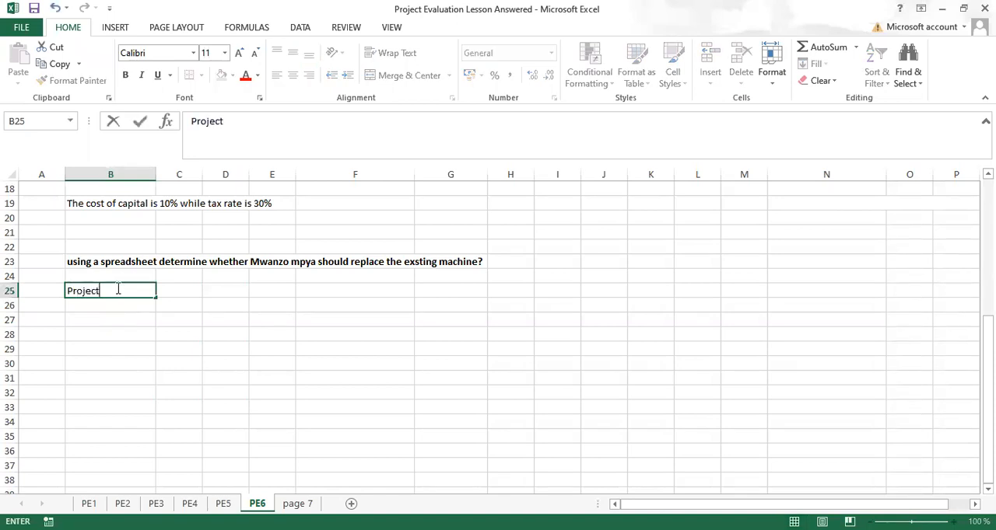
text( evaluation)
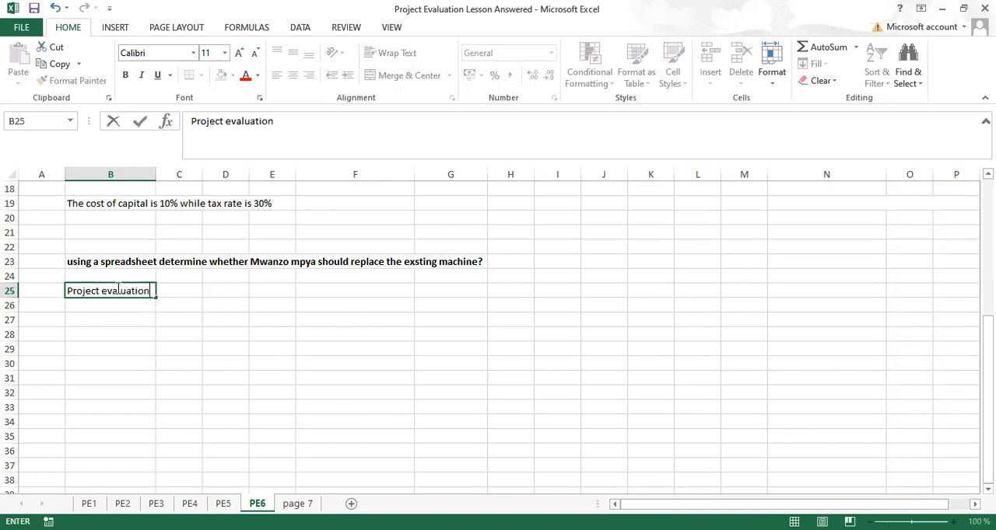
key(Return)
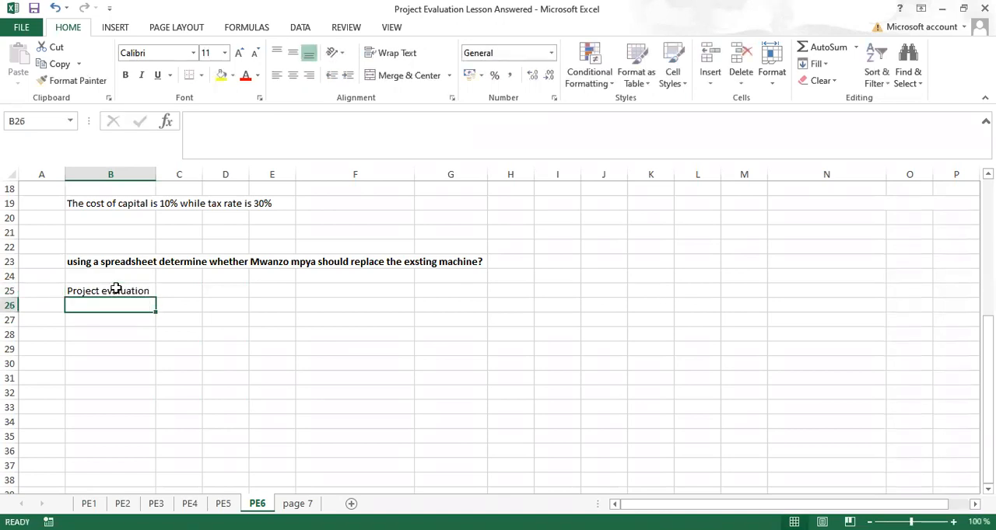
Step: Make the "Project evaluation" heading bold and merge and center it across B25:H25
click(115, 289)
key(ctrl+b)
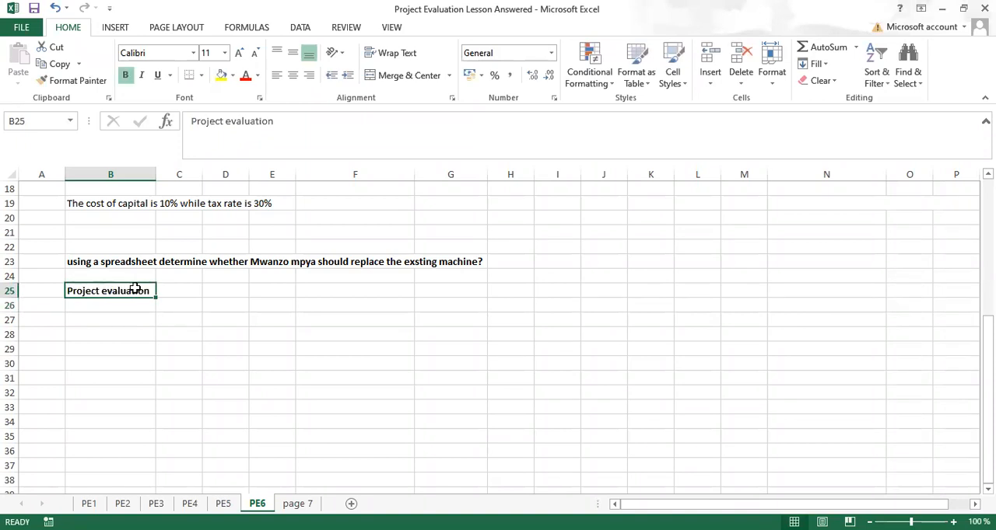
drag(135, 291, 523, 286)
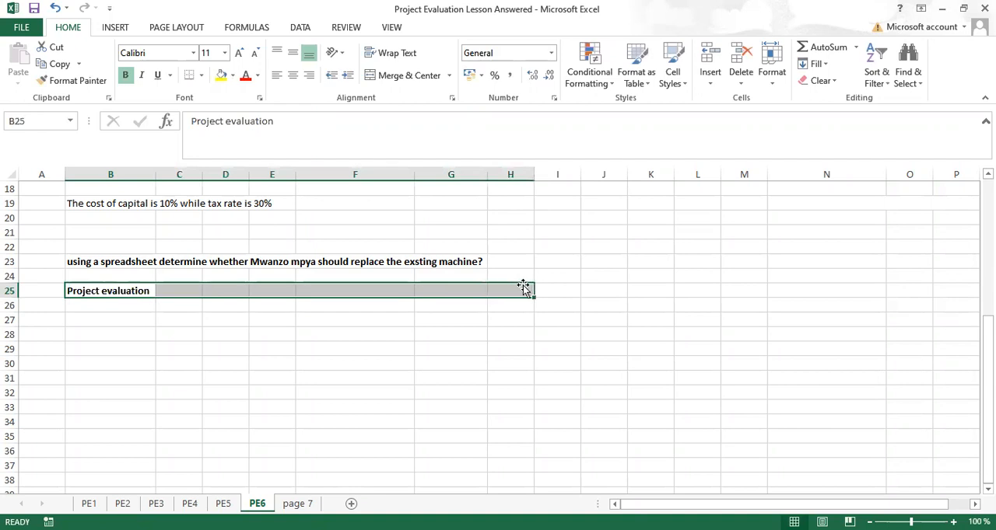
click(404, 76)
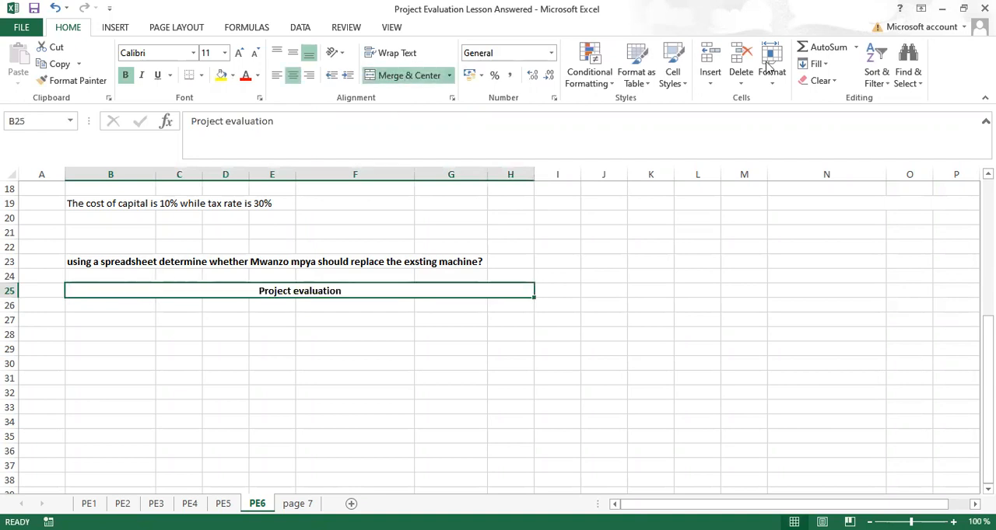
Step: Enter the year numbers 0 and 1 in bold in cells C26 and D26
scroll(498, 335, up, 5)
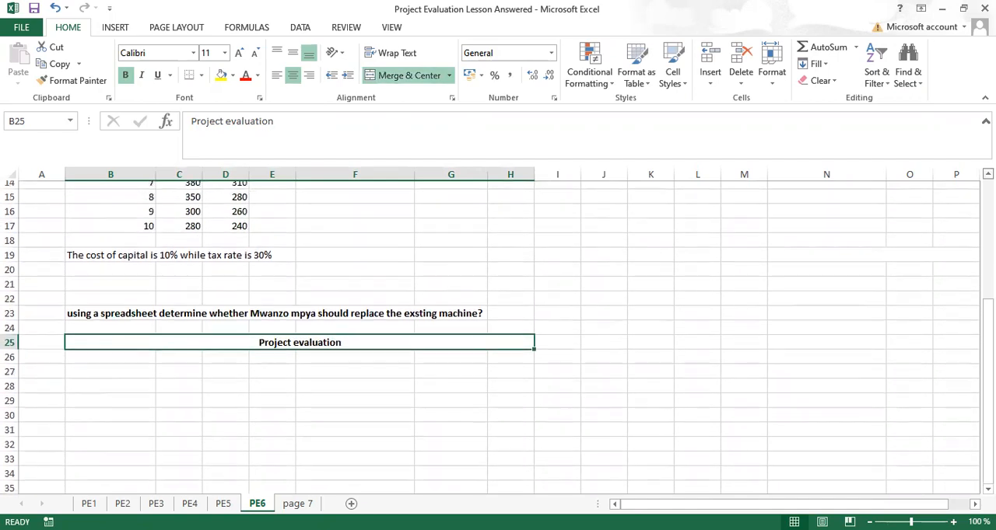
scroll(498, 334, up, 1)
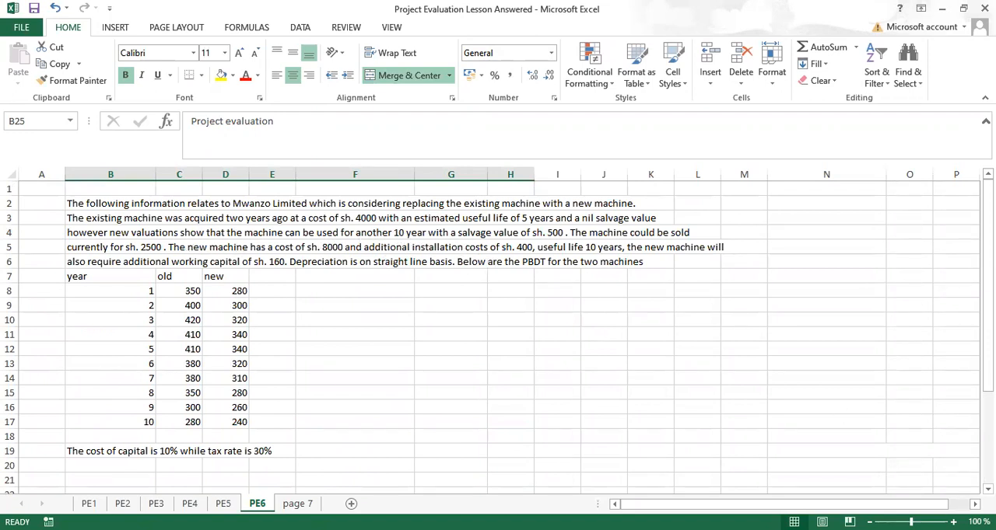
scroll(731, 321, down, 2)
scroll(498, 335, down, 4)
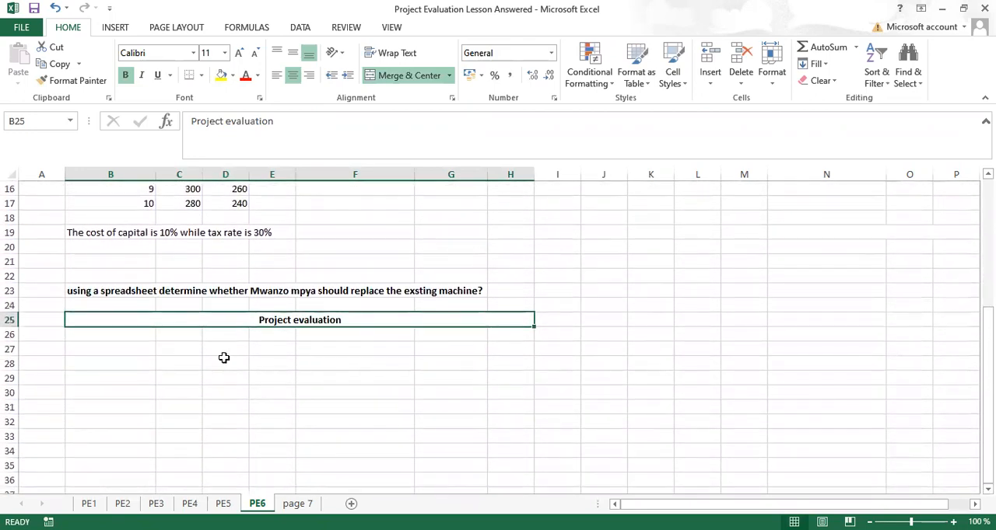
click(177, 339)
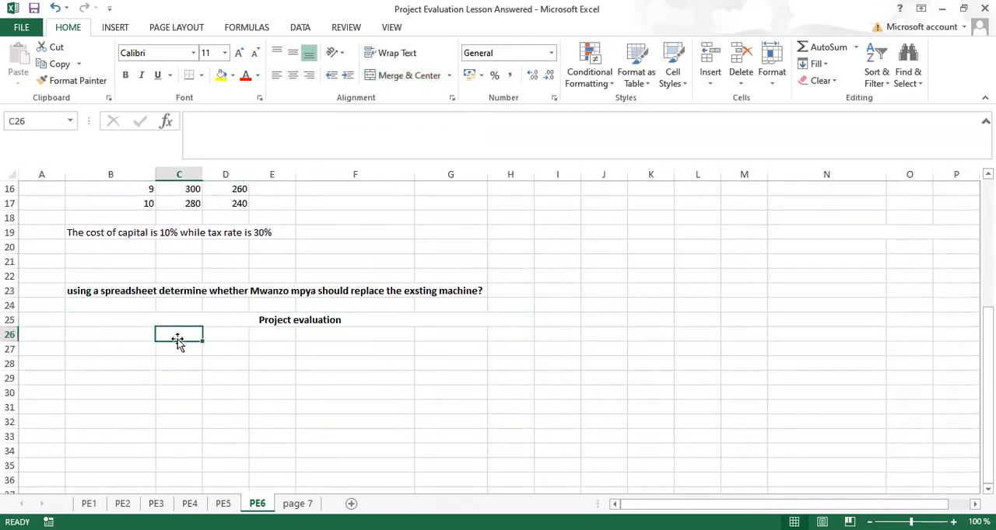
text(0)
key(ctrl+b)
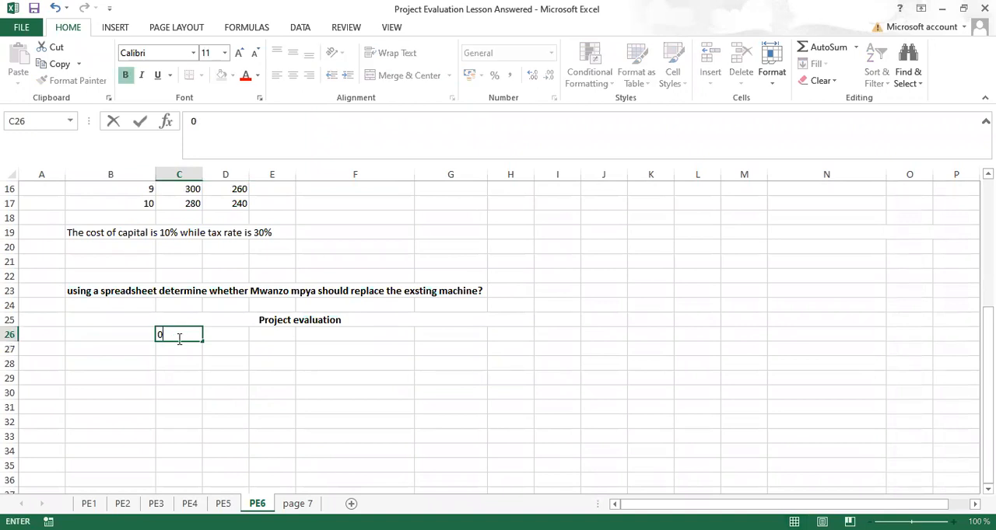
key(ctrl+Return)
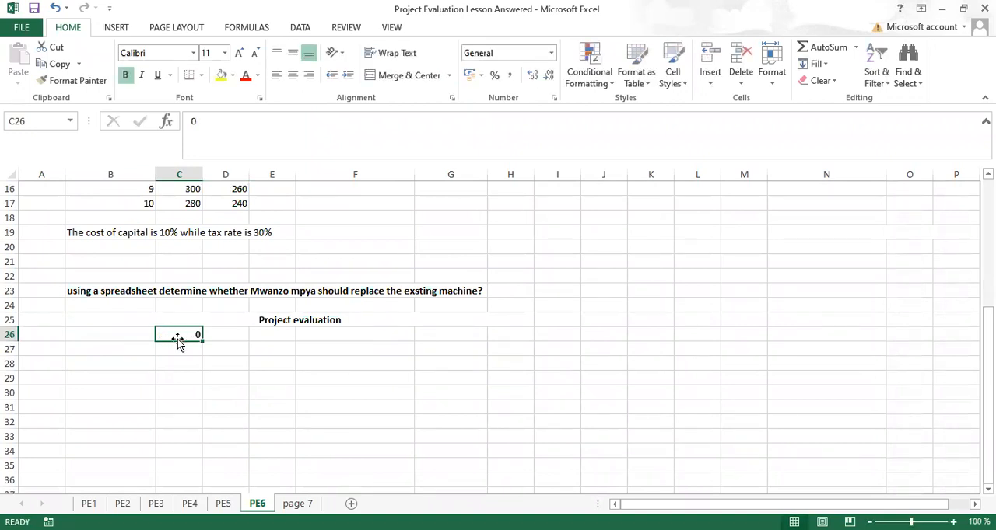
key(Right)
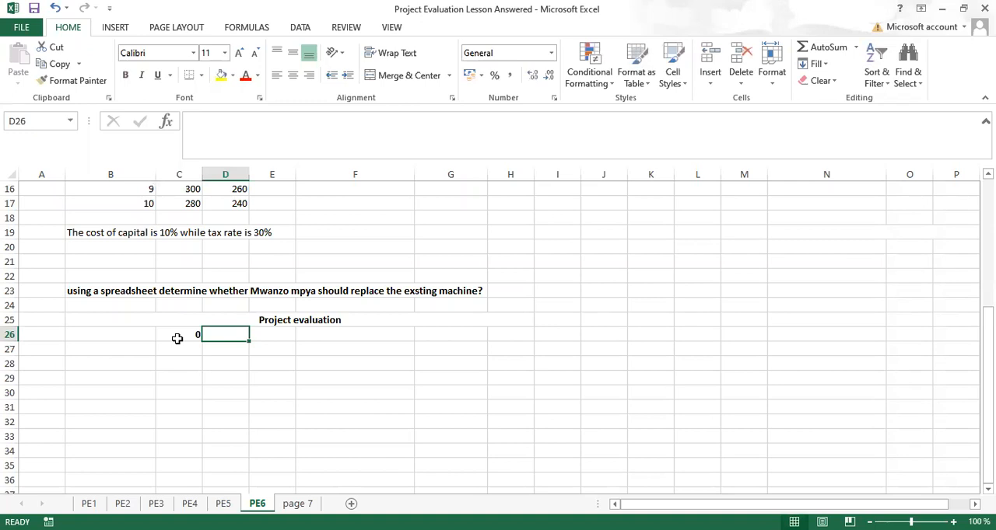
key(ctrl+b)
text(1)
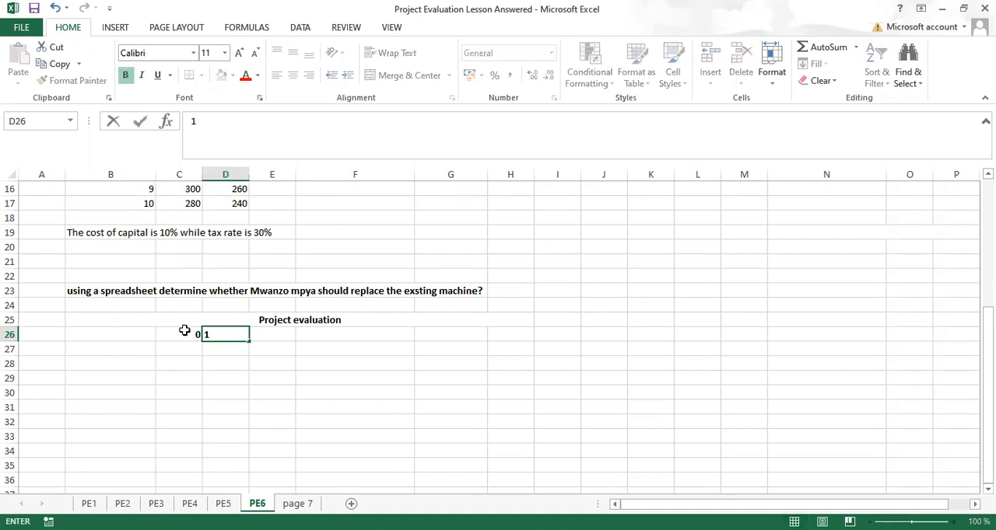
Step: Extend the year series across row 26 to 10 in M26 and give C26:M26 a thick bottom border
click(181, 334)
drag(182, 335, 375, 334)
drag(640, 353, 648, 346)
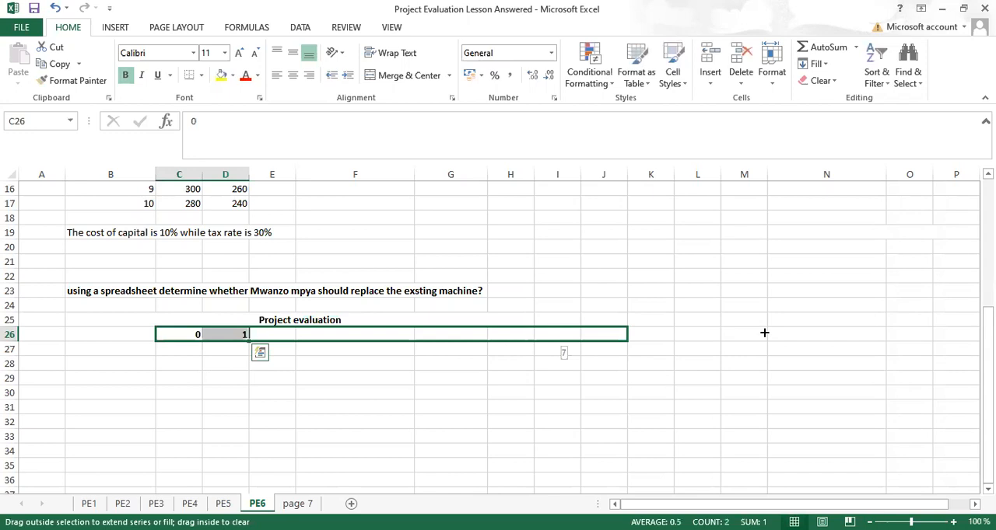
drag(763, 333, 763, 332)
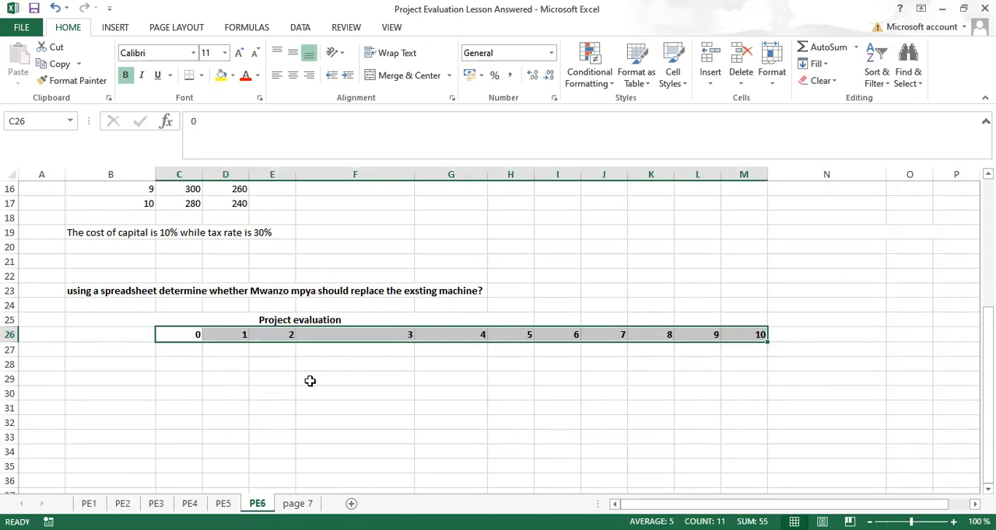
click(343, 384)
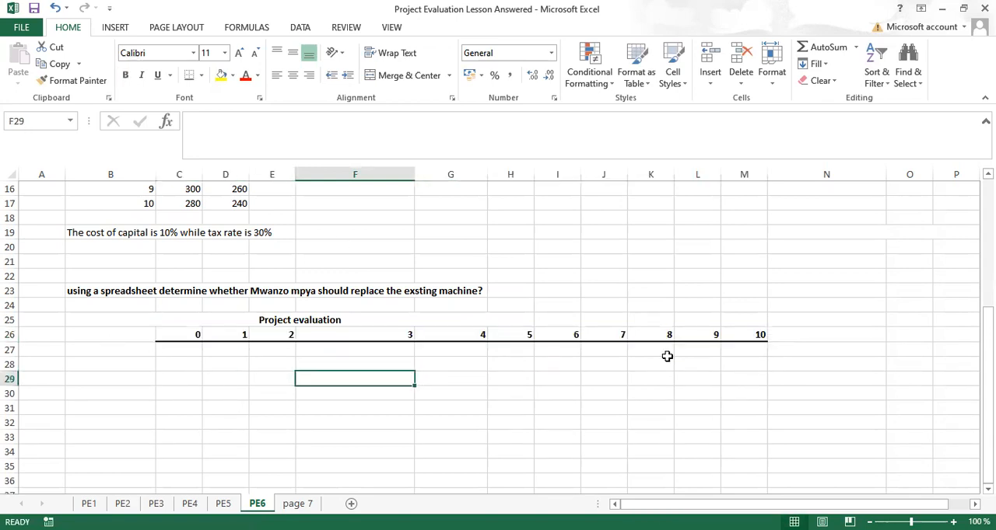
Step: Swap the machine column headings so that C7 reads "New" and D7 reads "old"
scroll(498, 339, up, 3)
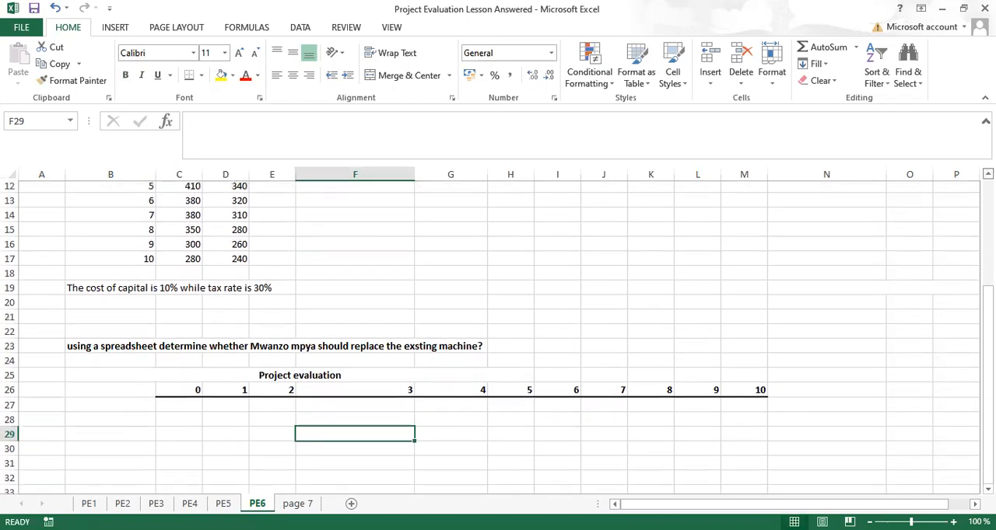
scroll(497, 338, up, 1)
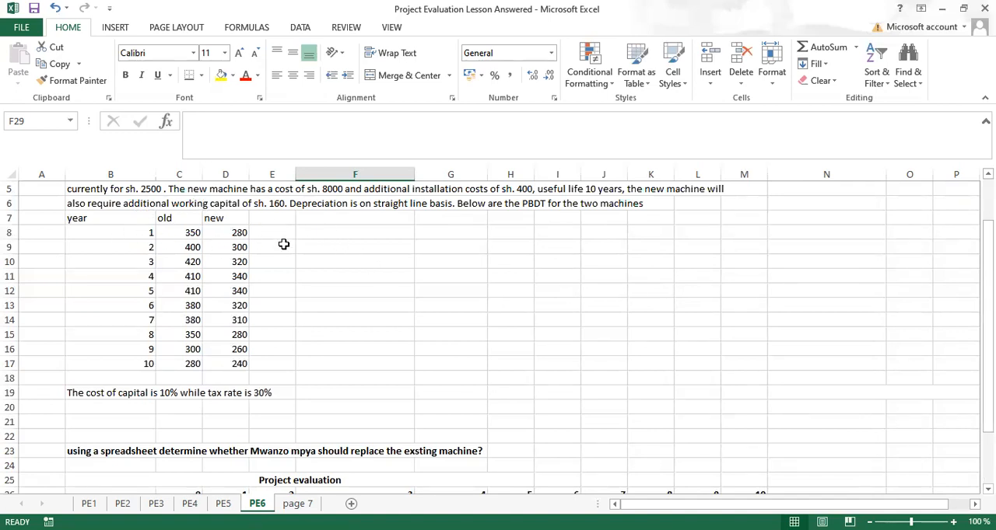
click(181, 216)
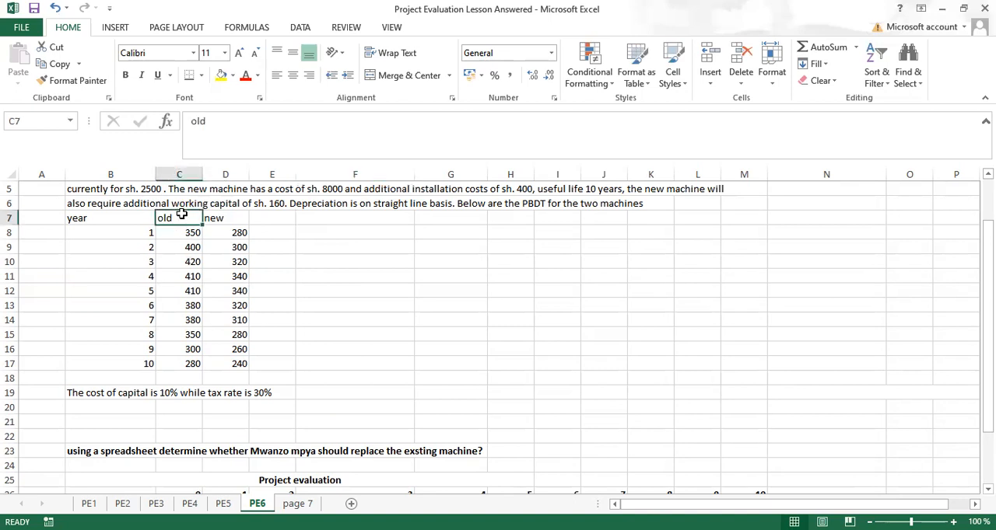
key(BackSpace)
text(New)
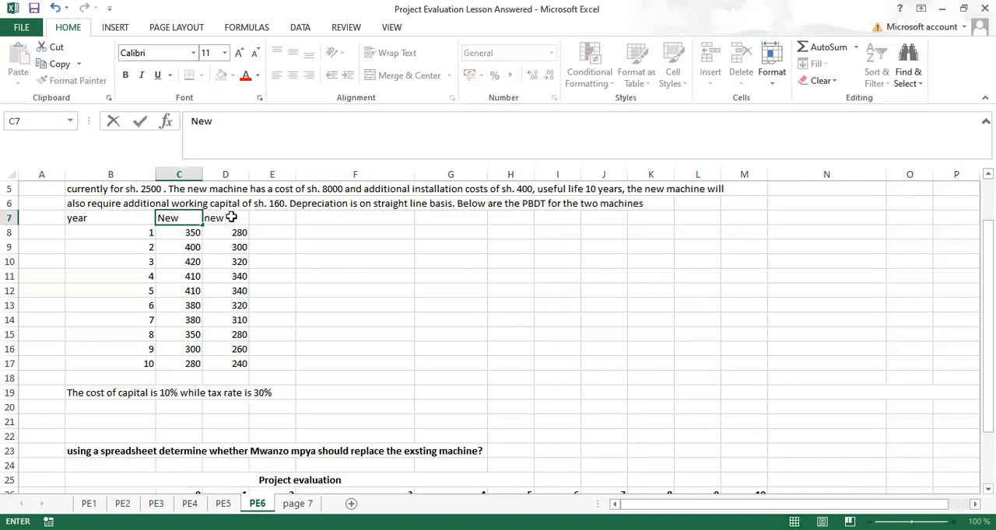
click(230, 218)
key(BackSpace)
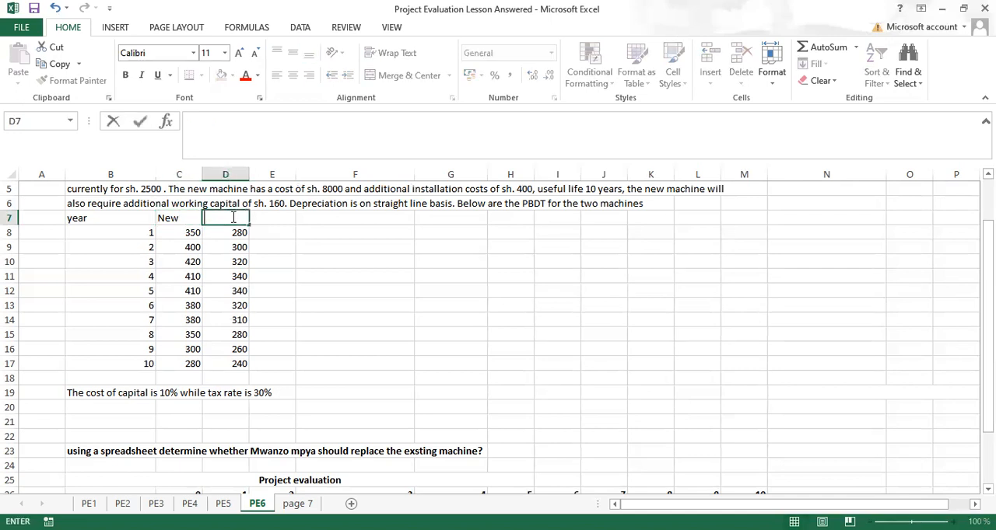
text(old)
key(Return)
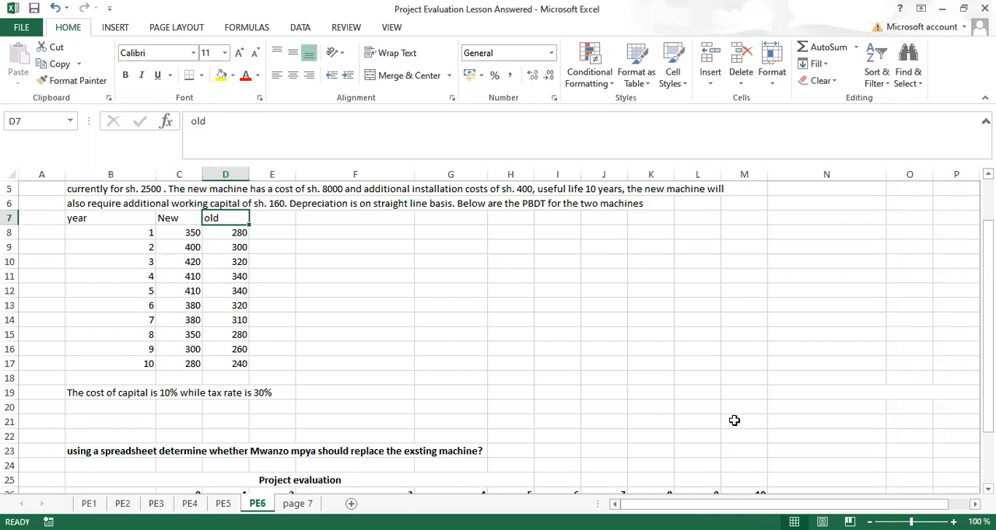
Step: Add the column heading "increamental PBDT" in cell E7
click(275, 230)
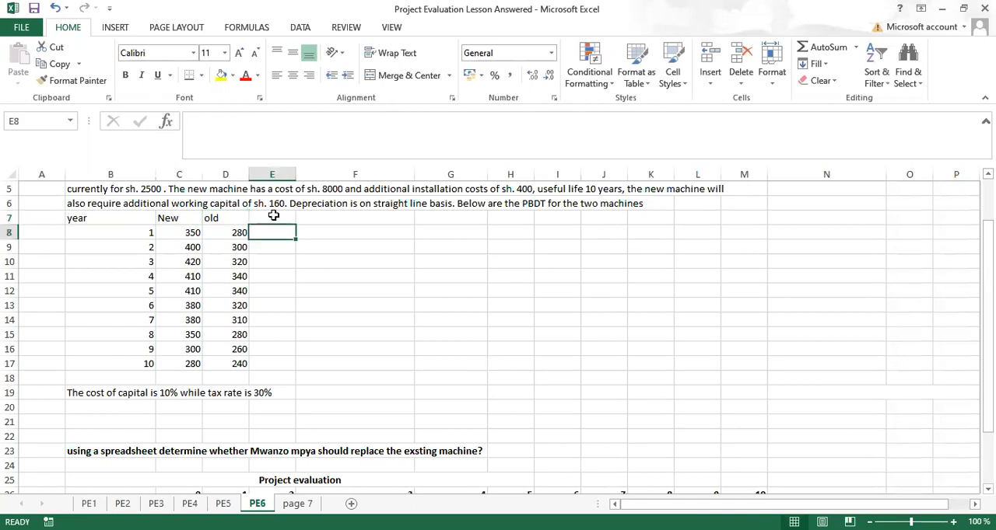
click(273, 215)
text(increamental PBDT)
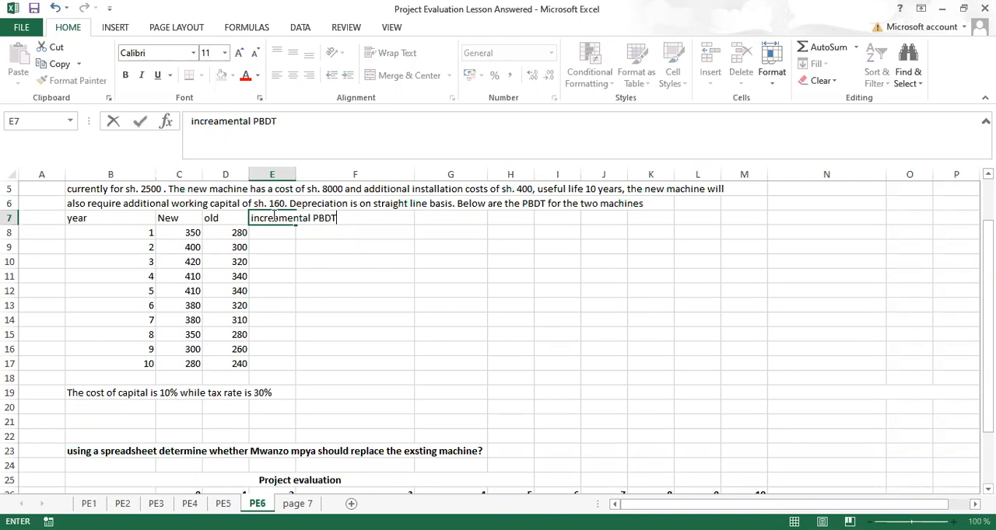
key(Return)
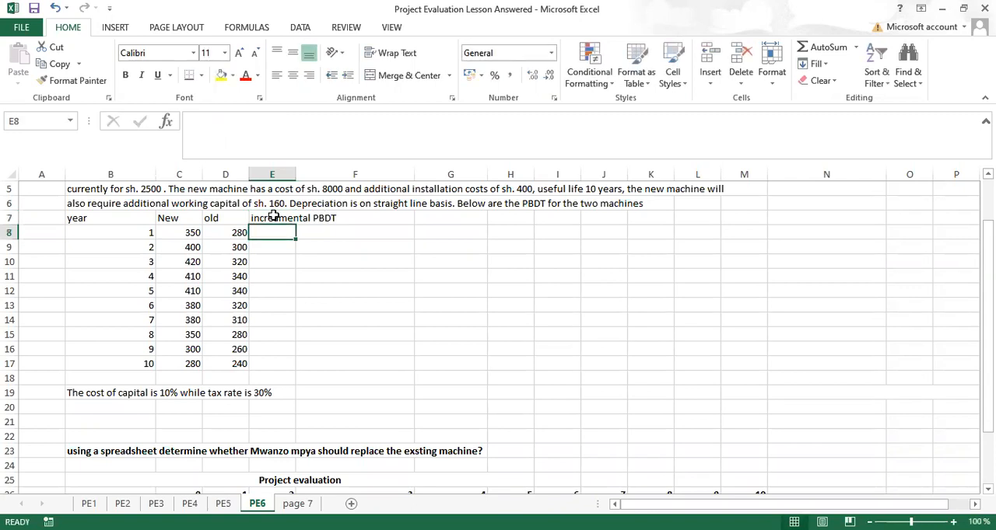
Step: Calculate new minus old PBDT with =C8-D8 in E8 and fill the formula down to E17
text(=)
click(186, 233)
text(-)
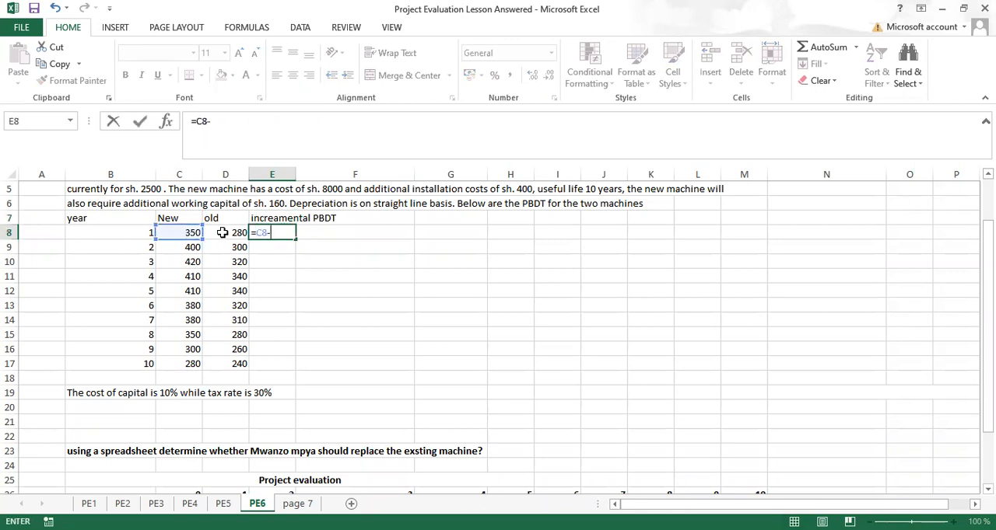
click(223, 233)
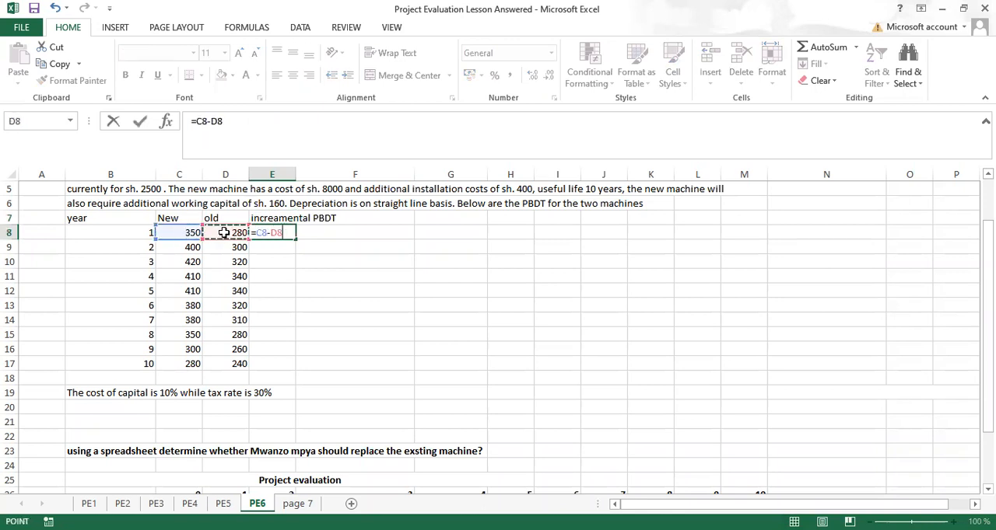
key(ctrl+Return)
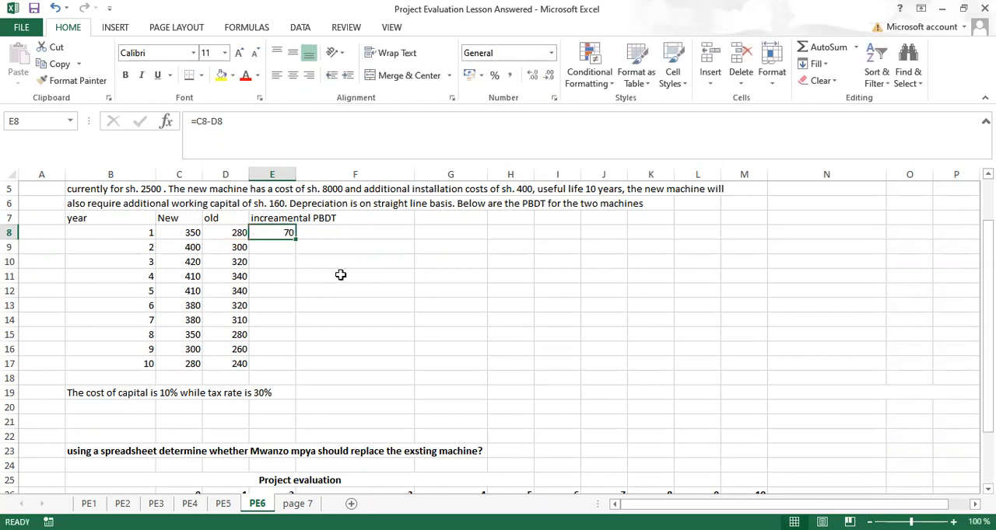
double_click(296, 237)
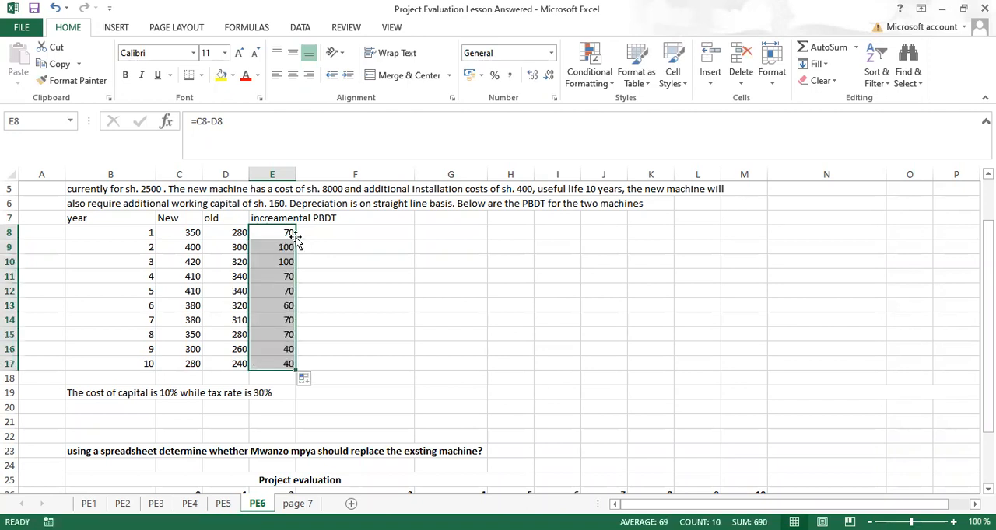
Step: Copy the incremental PBDT values in E8:E17 and paste them transposed as values only across row 27 starting at D27
key(ctrl+c)
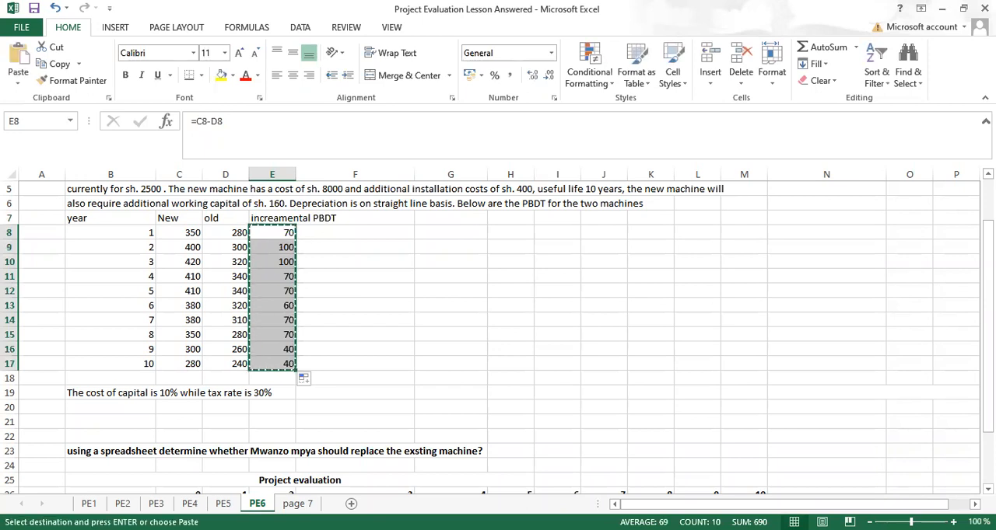
scroll(498, 335, down, 2)
scroll(331, 366, down, 2)
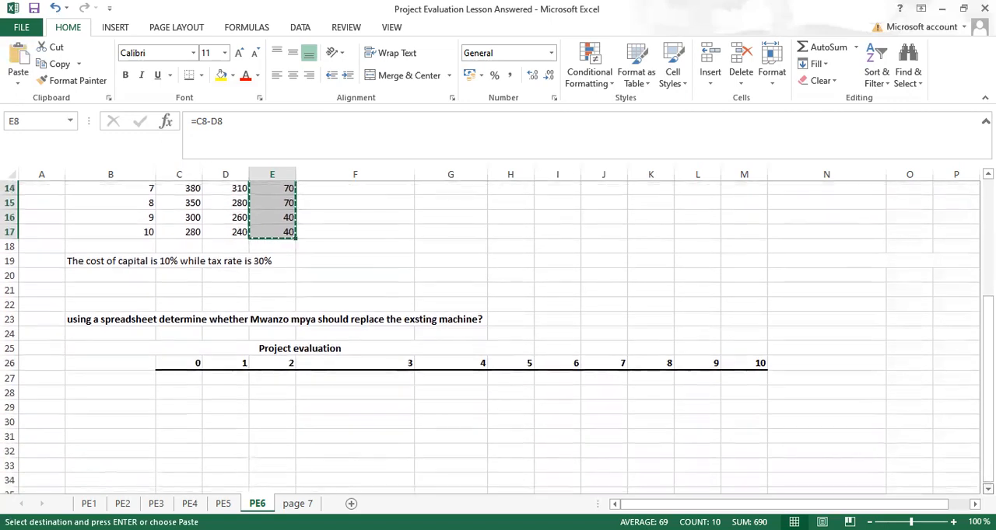
drag(331, 367, 234, 366)
click(230, 365)
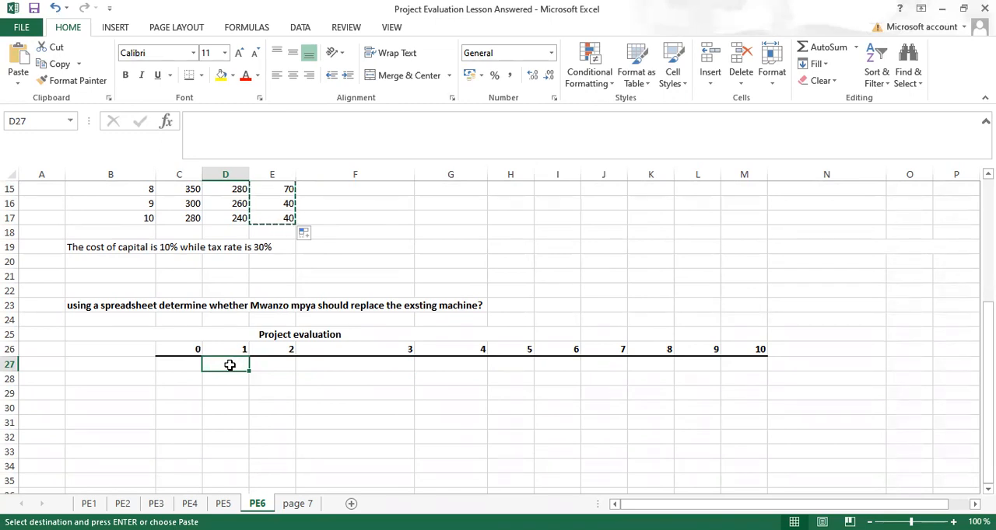
key(ctrl+alt+v)
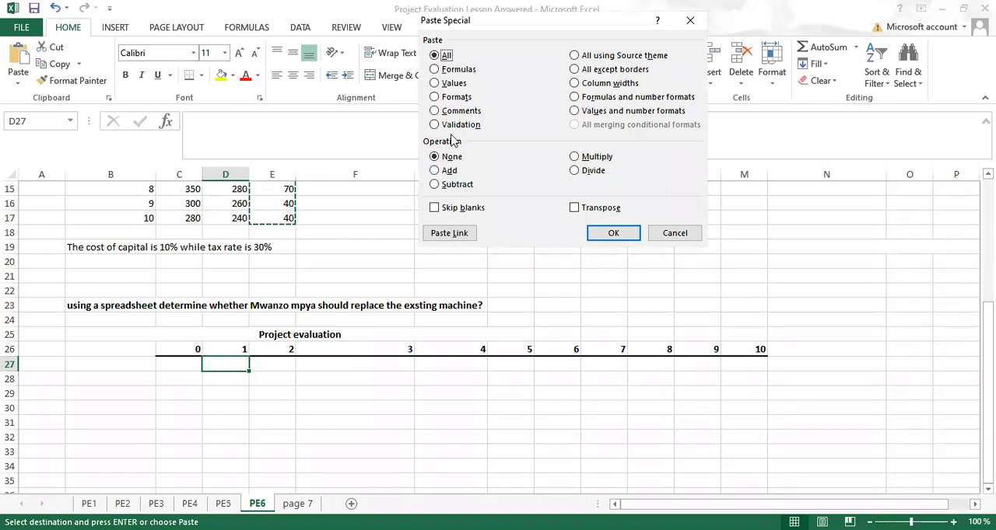
click(434, 83)
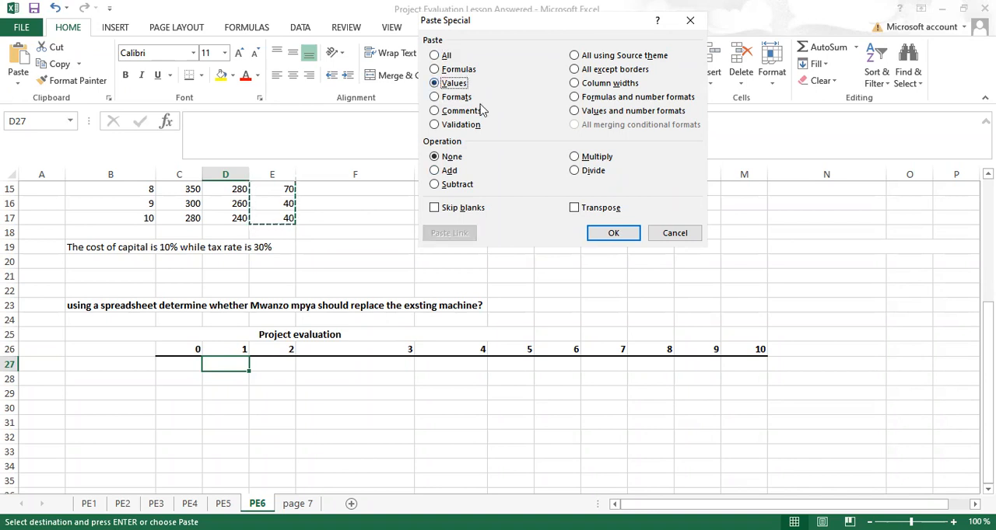
click(576, 214)
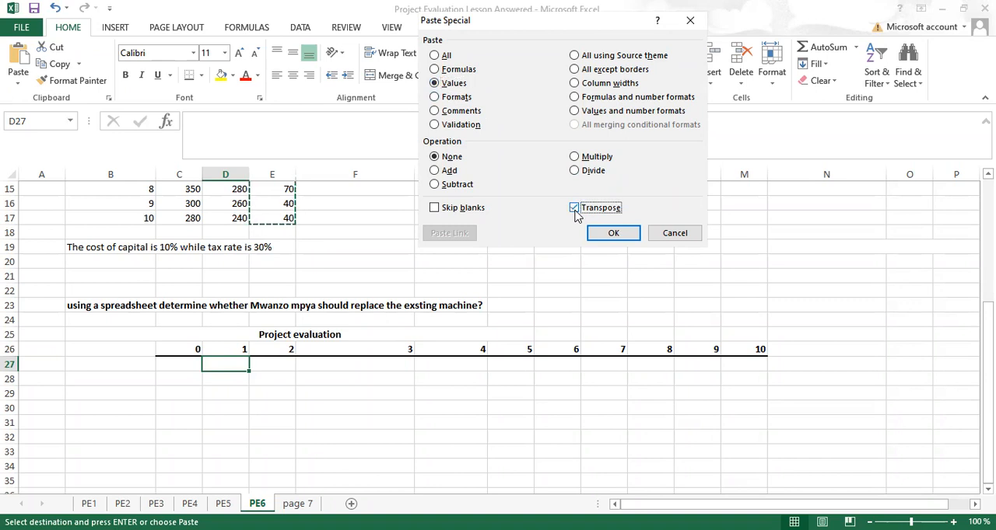
click(611, 235)
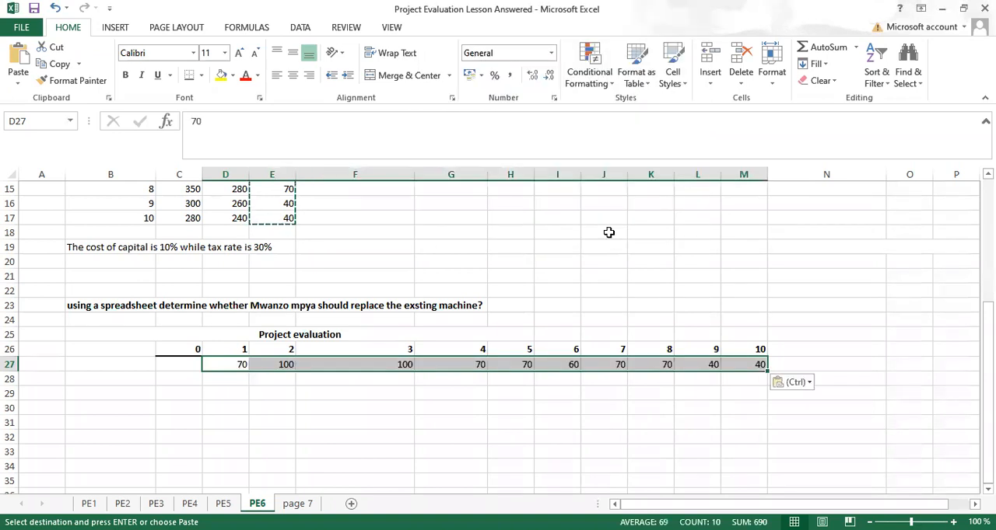
Step: Label the incremental values row "PBDT" in cell B27
click(110, 363)
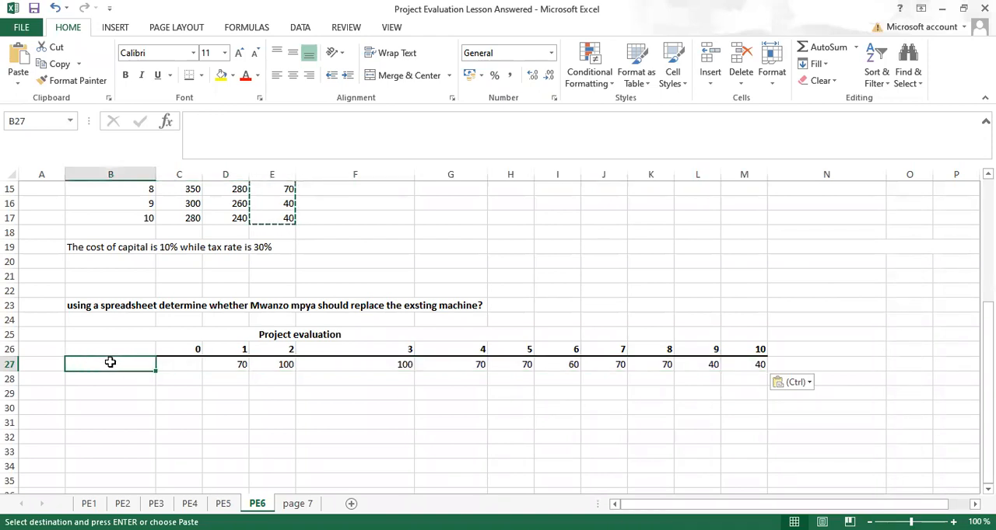
key(Escape)
text(PBDT)
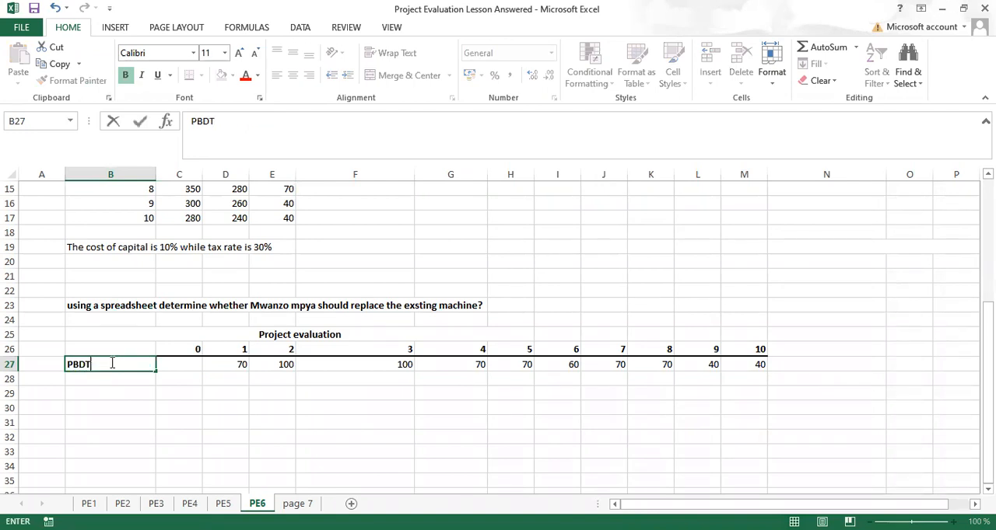
key(Return)
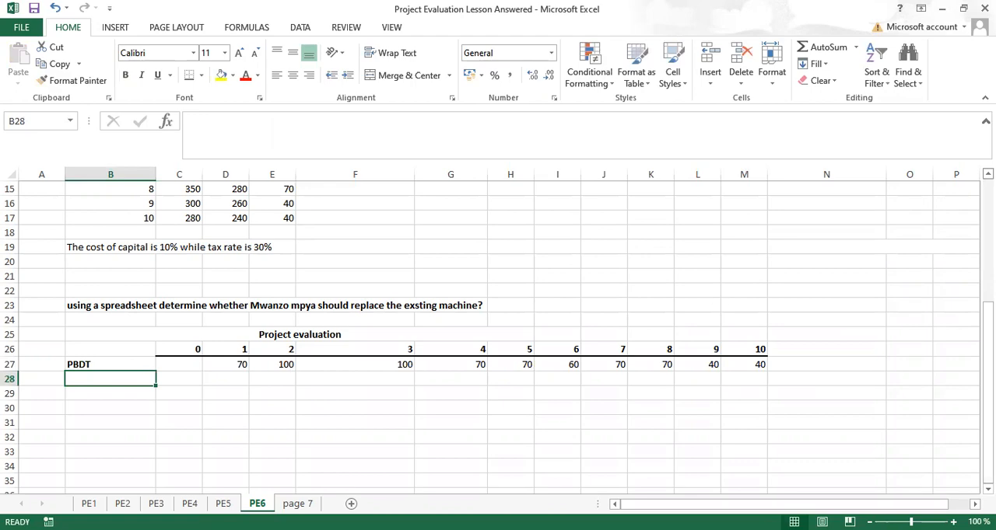
Step: Enter the bold heading "old machine" in cell G7 beside the PBDT data
click(987, 175)
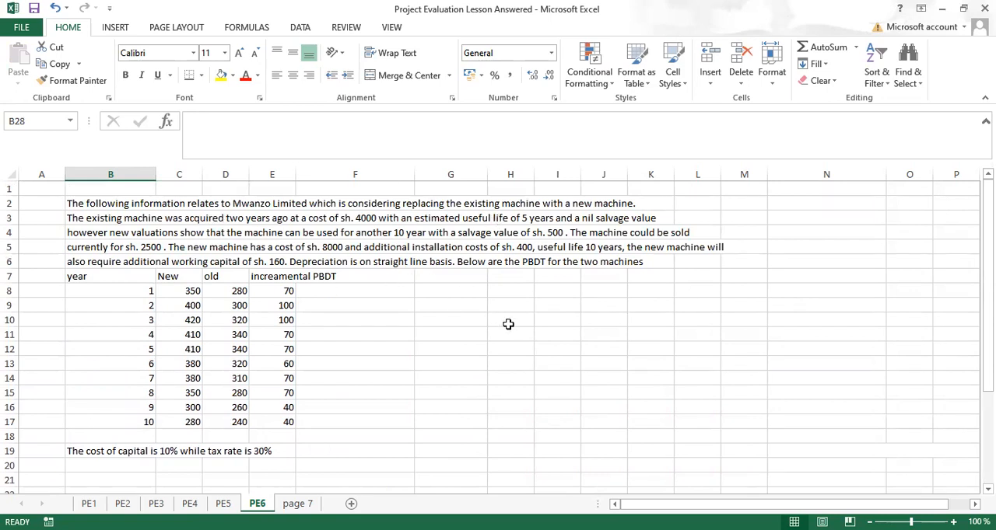
click(450, 289)
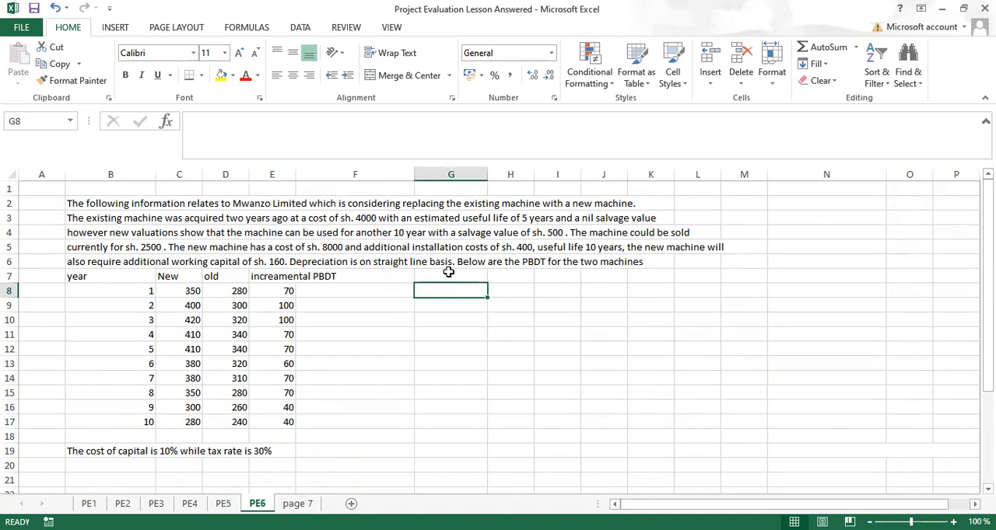
click(449, 274)
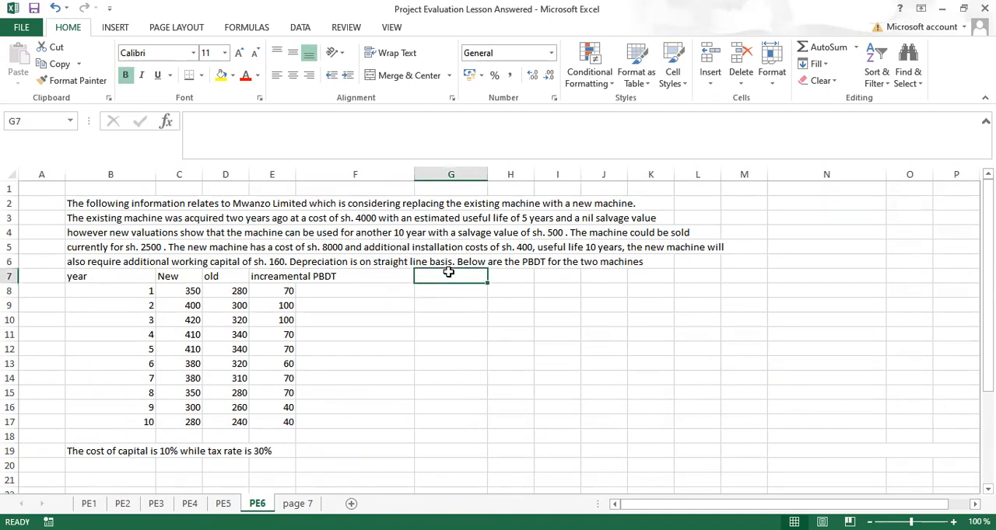
text(old machine)
click(451, 272)
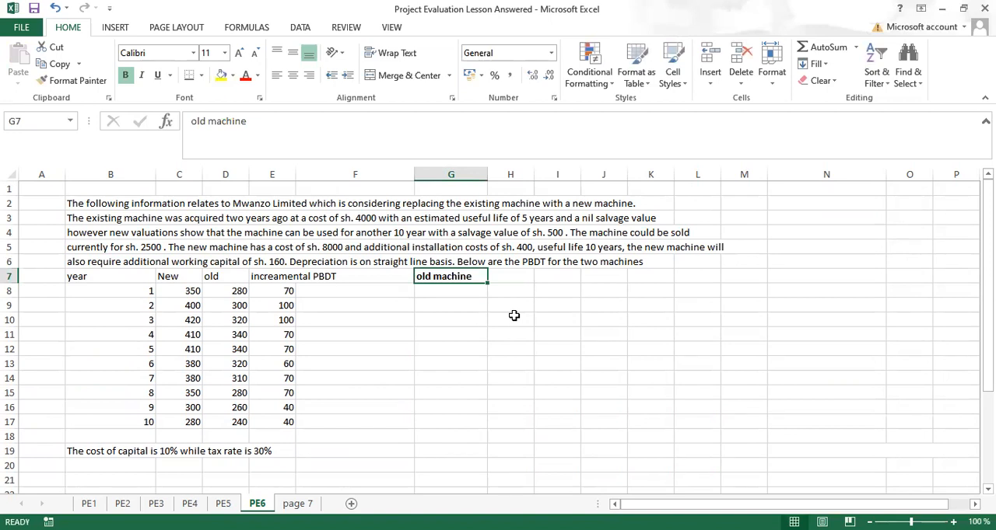
click(511, 275)
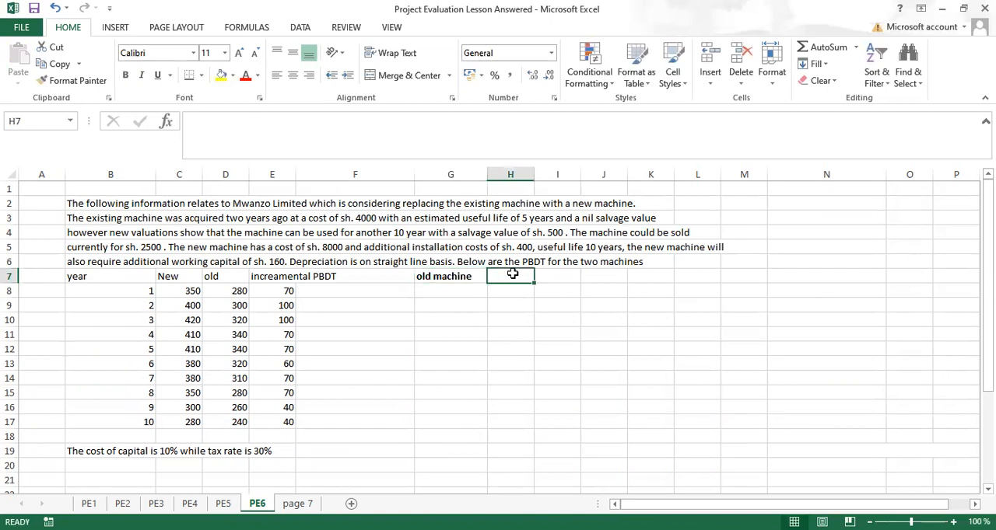
key(ctrl+b)
text(n)
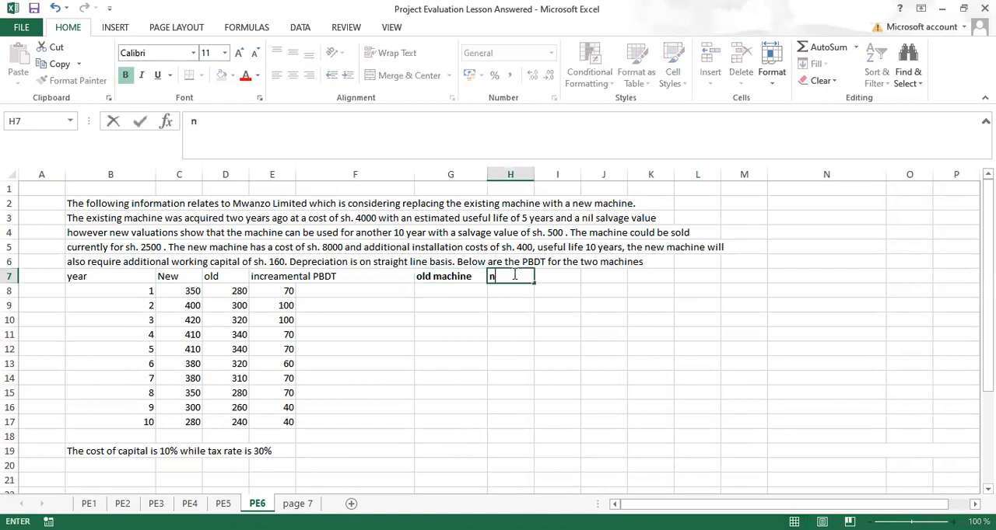
key(BackSpace)
click(450, 289)
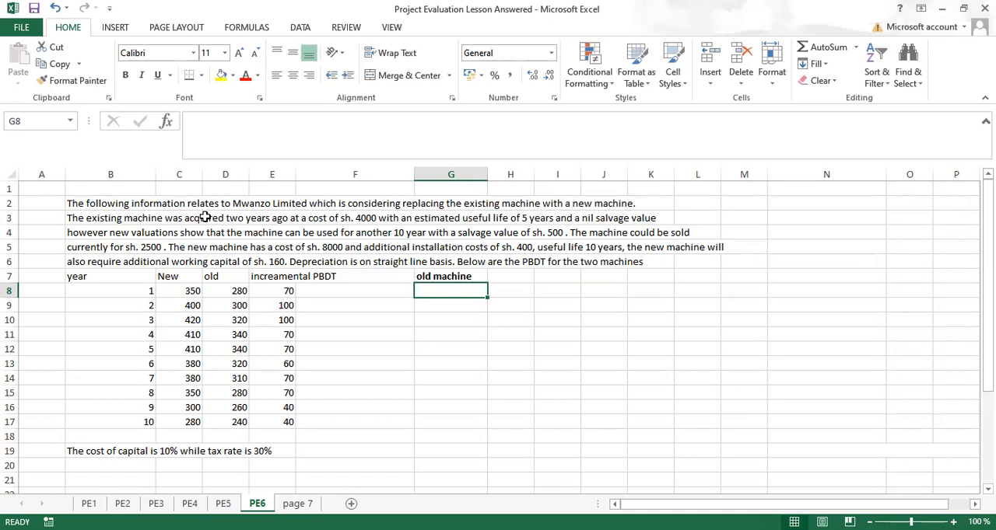
Step: Enter 2 in cell H8 as the number of years since the old machine was acquired
click(510, 291)
text(2)
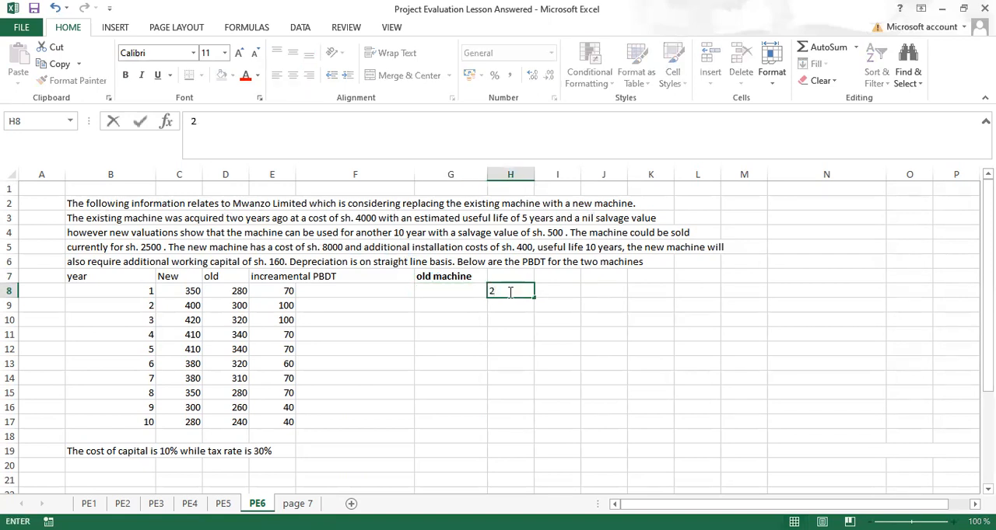
key(Return)
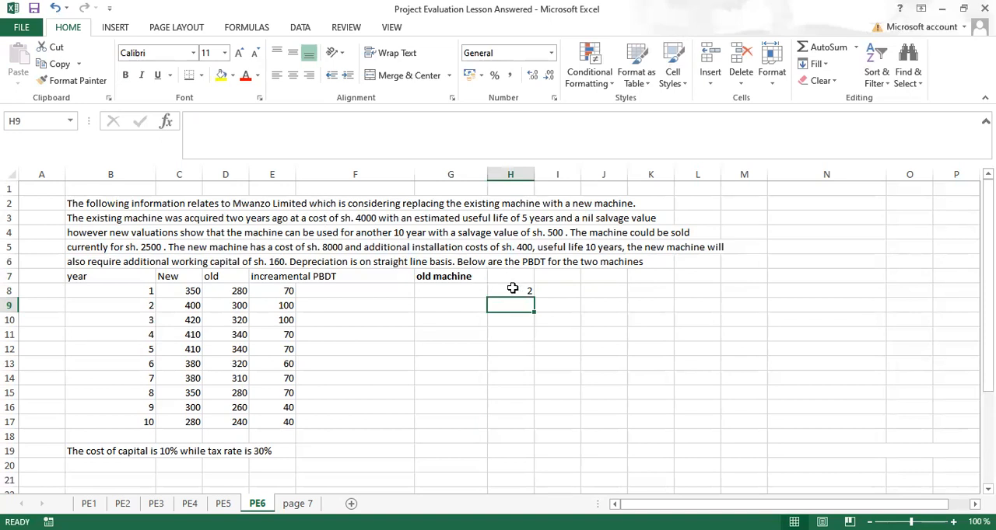
Step: Add the label "cost" in G9 and enter the old machine's cost of 4000, underlined, in H9
click(455, 309)
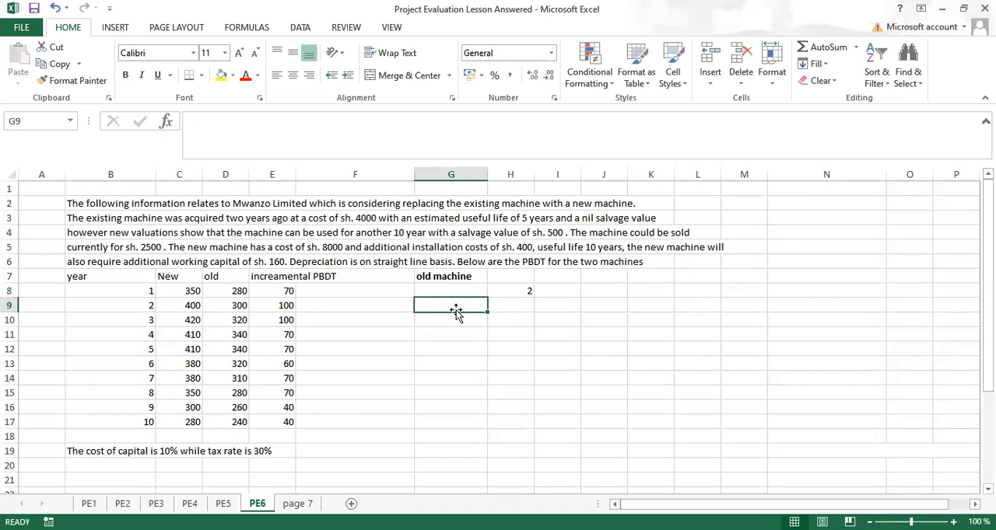
text(cost)
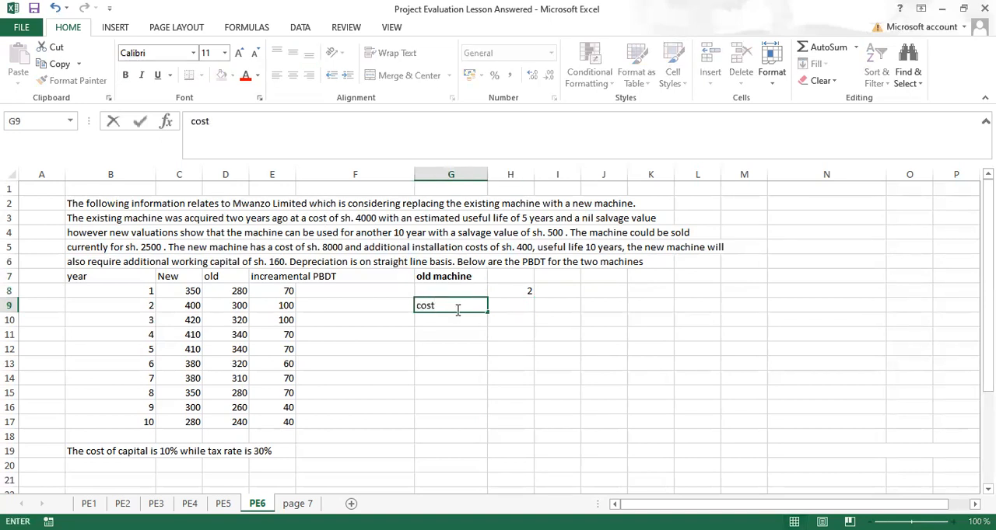
click(514, 306)
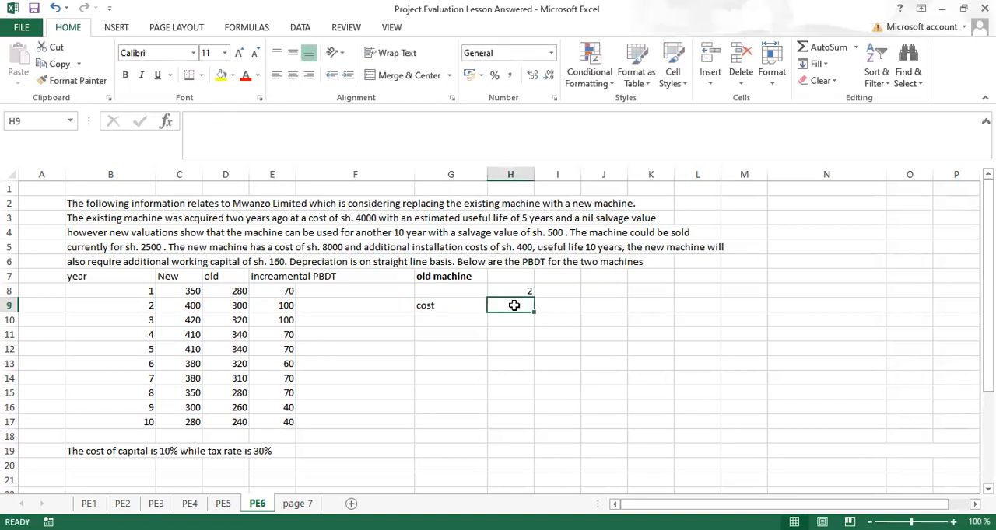
key(ctrl+u)
text(4000)
key(BackSpace)
key(BackSpace)
key(BackSpace)
key(BackSpace)
text(5)
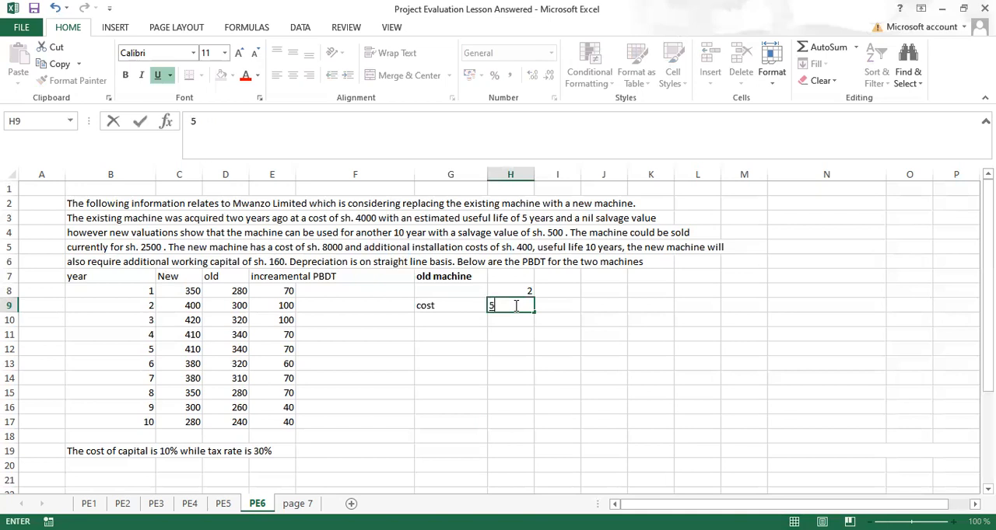
key(BackSpace)
text(4000)
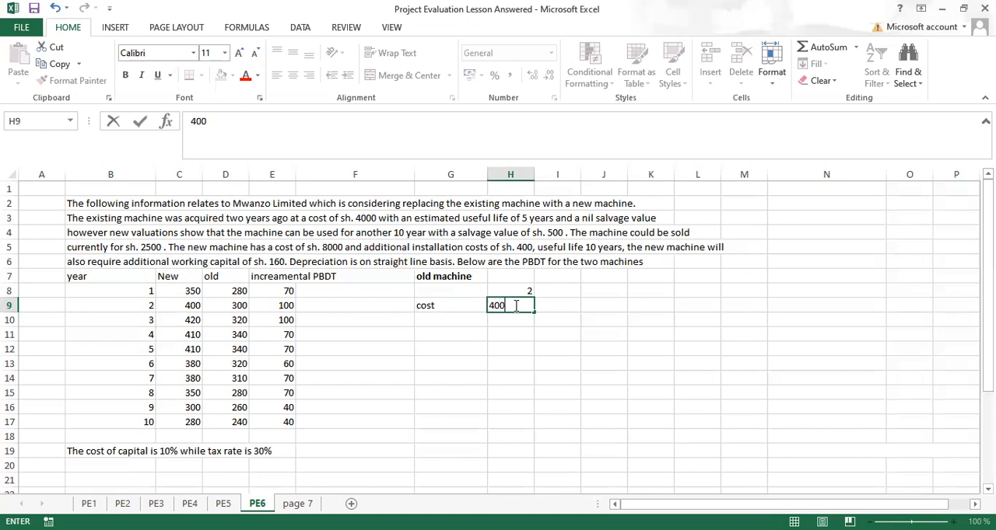
key(Return)
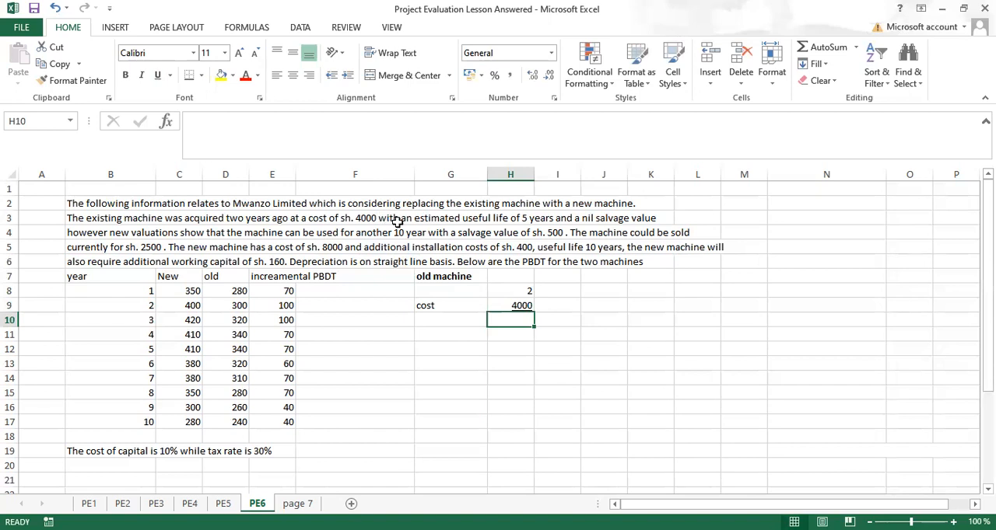
Step: Add the label "estimated useful life" in G10 and enter 5 in H10
click(430, 319)
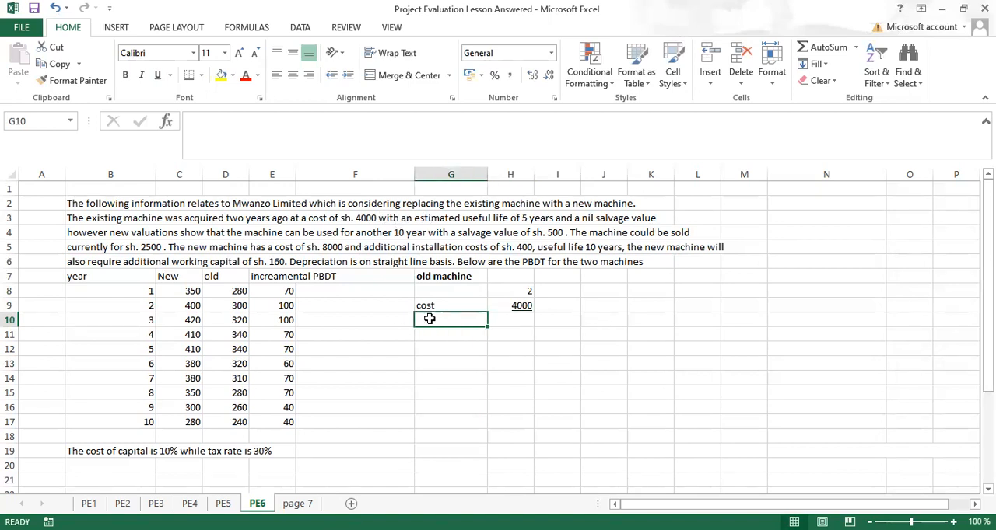
text(estimat)
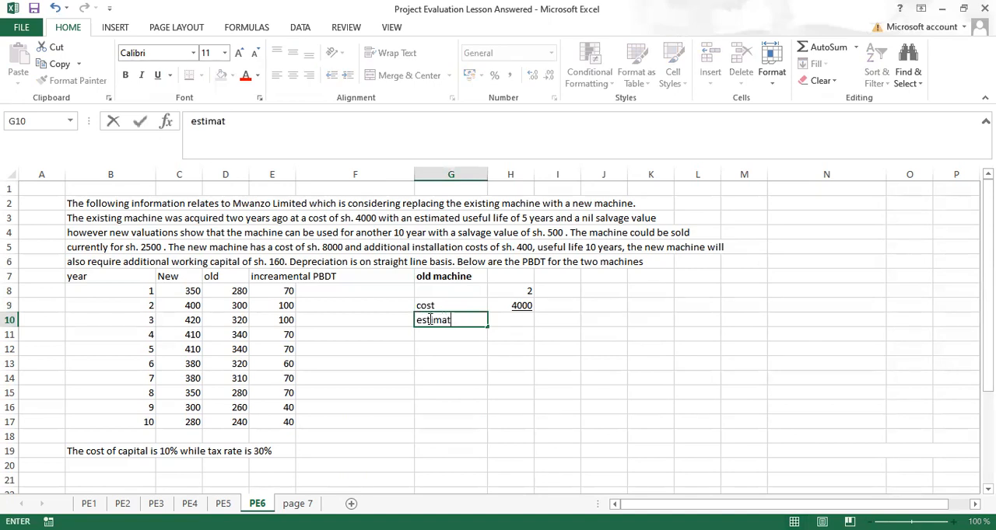
text(ed useful life)
key(Tab)
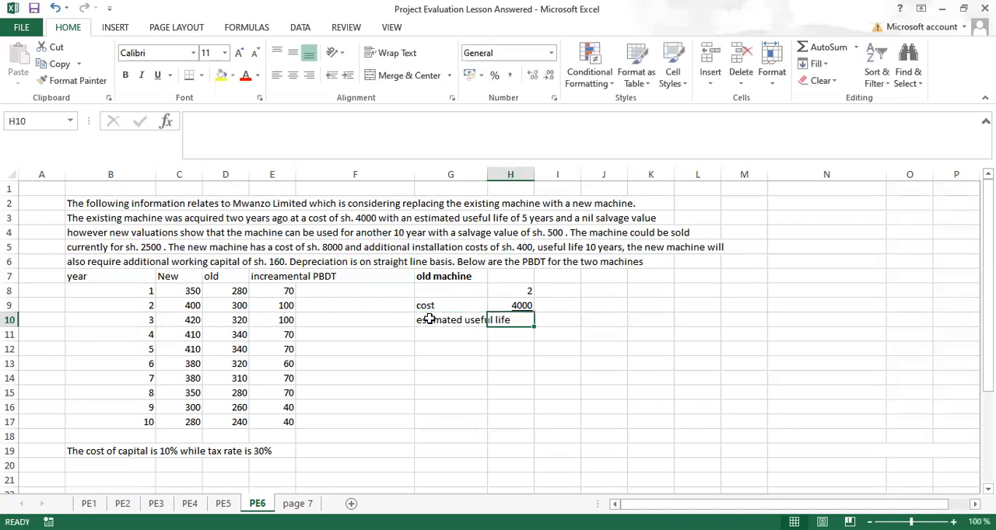
text(5)
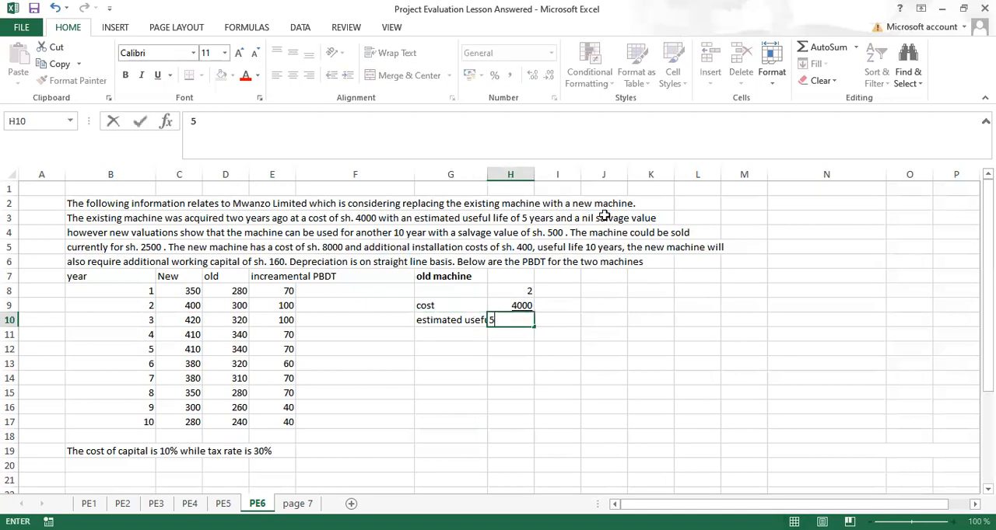
Step: Add the label "Salvage Value" in G11 and enter 0 in H11
click(435, 333)
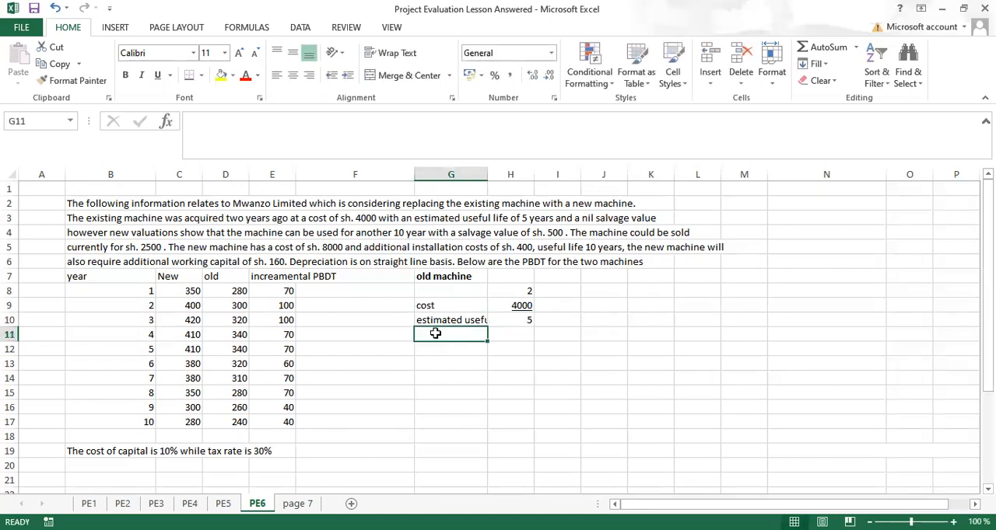
text(SV)
key(Tab)
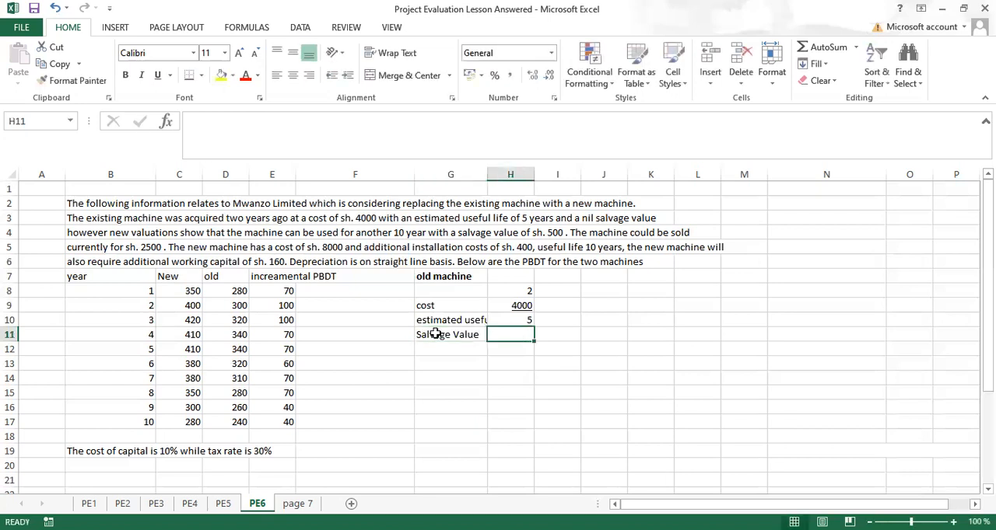
text(0)
key(Return)
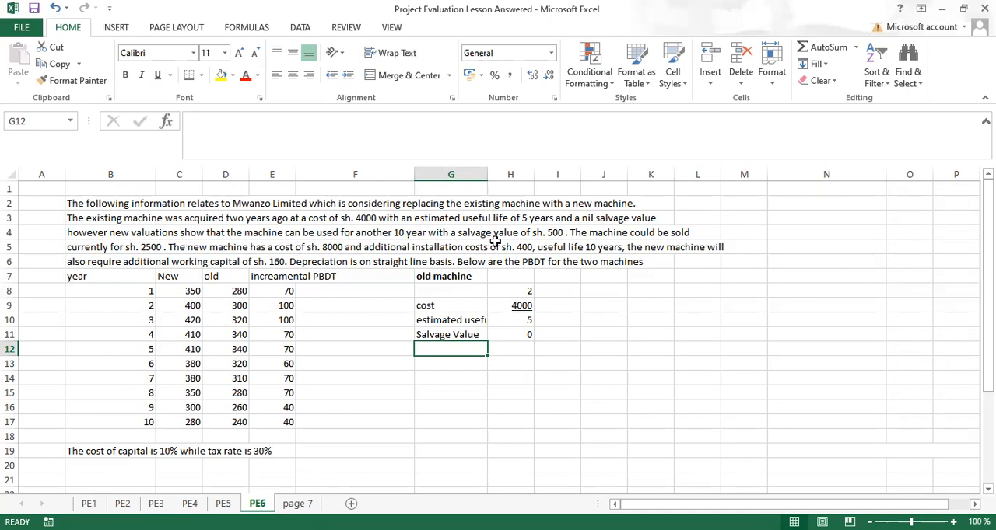
Step: Enter the old machine's revalued useful life of 10 in J10 and its salvage value of 500 in J11
click(591, 319)
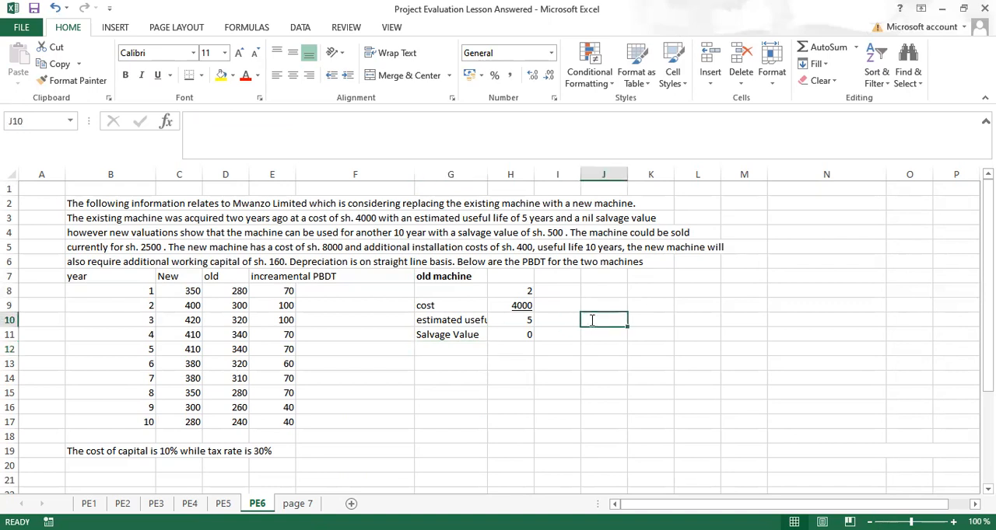
text(10)
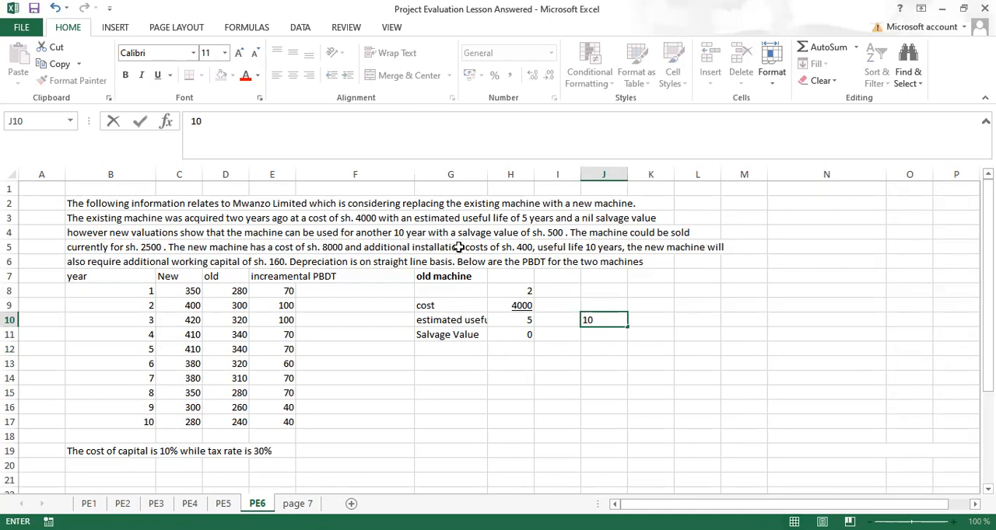
click(603, 336)
text(500)
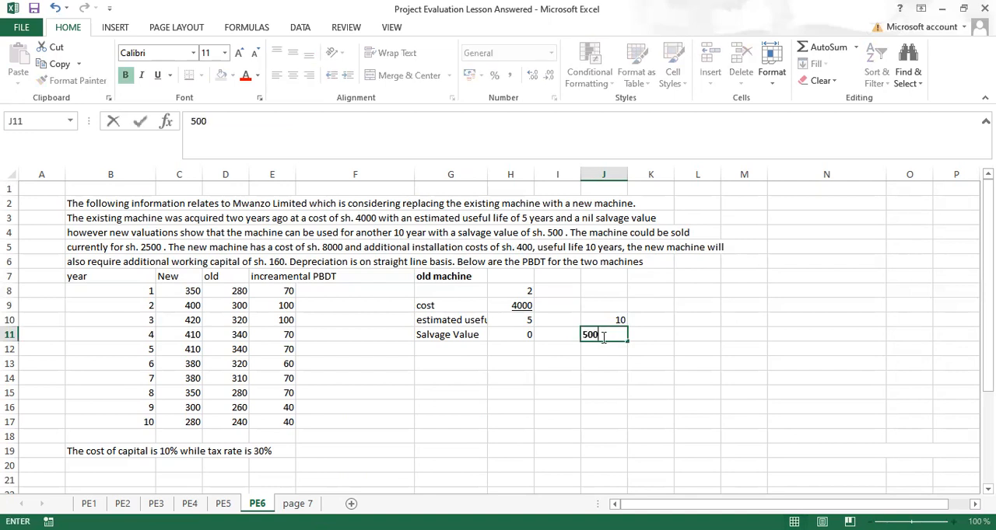
Step: Add the label "Market Value" in G13 and enter the old machine's market value of 2500 in H13
key(Return)
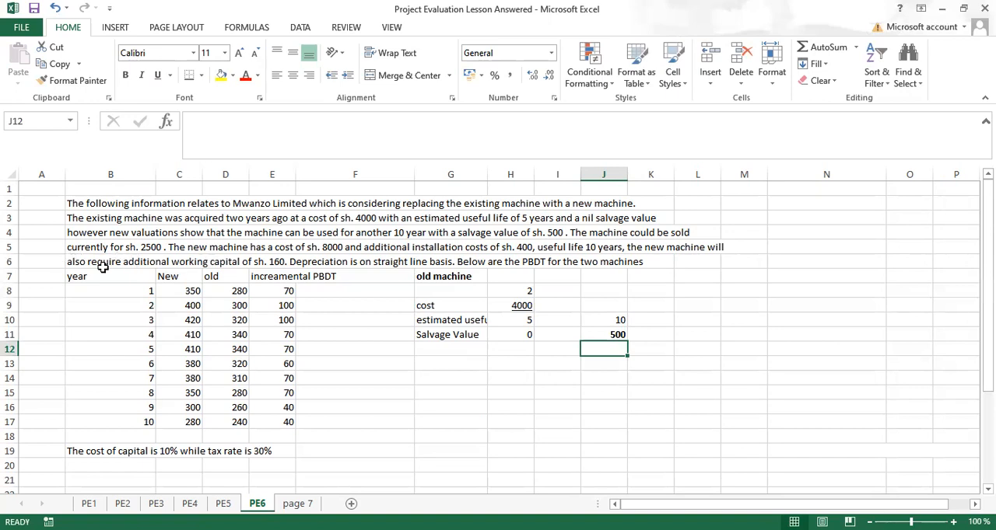
click(436, 366)
text(Market)
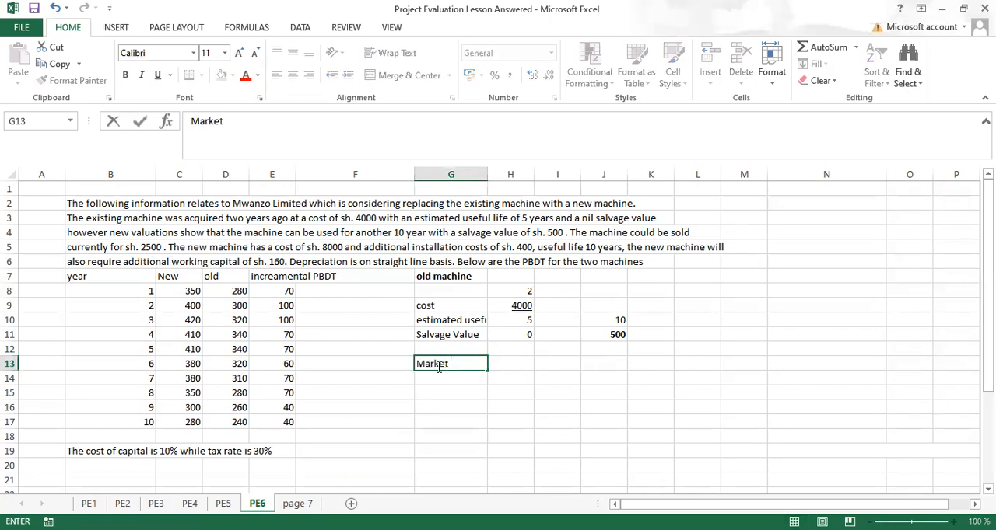
text( Value)
click(515, 365)
text(2500)
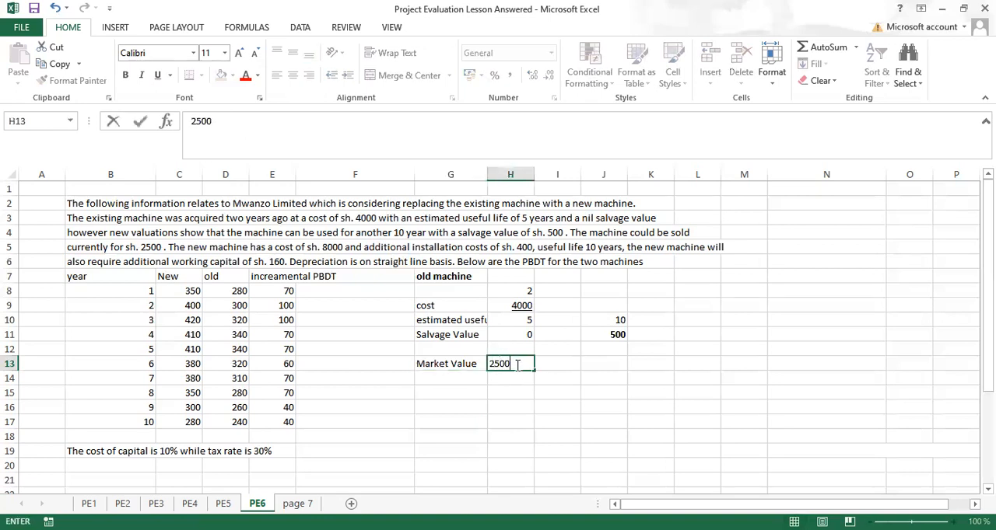
key(Return)
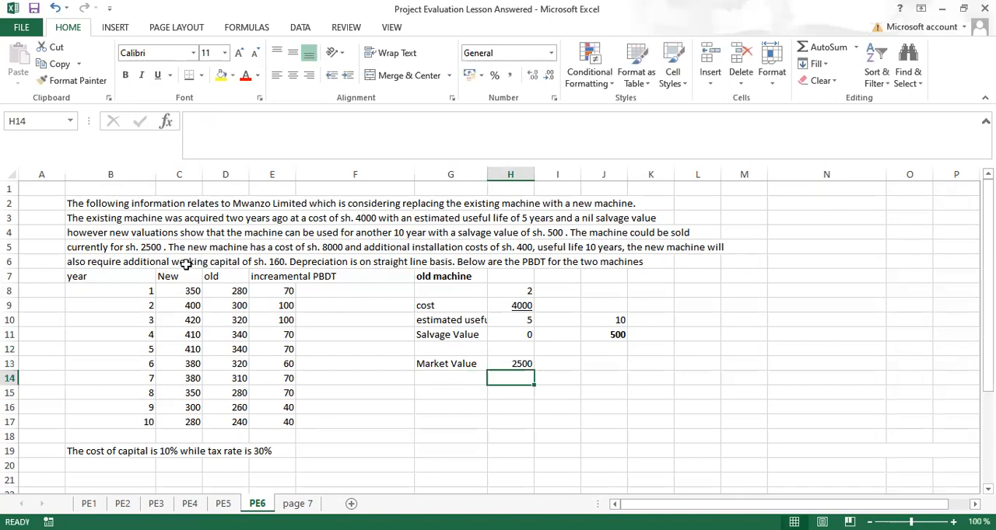
Step: Add the bold heading "new machine" in L7
click(688, 274)
key(ctrl+b)
text(new)
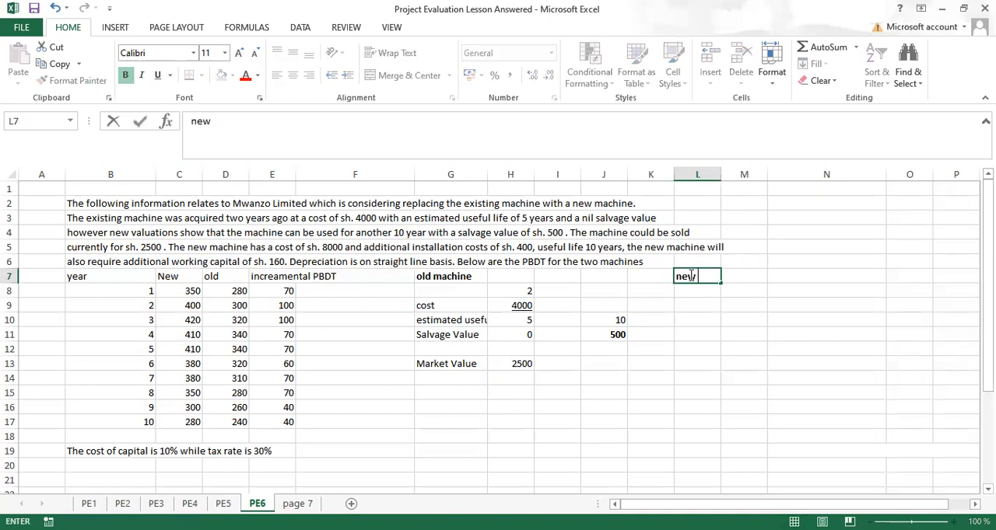
text( machine)
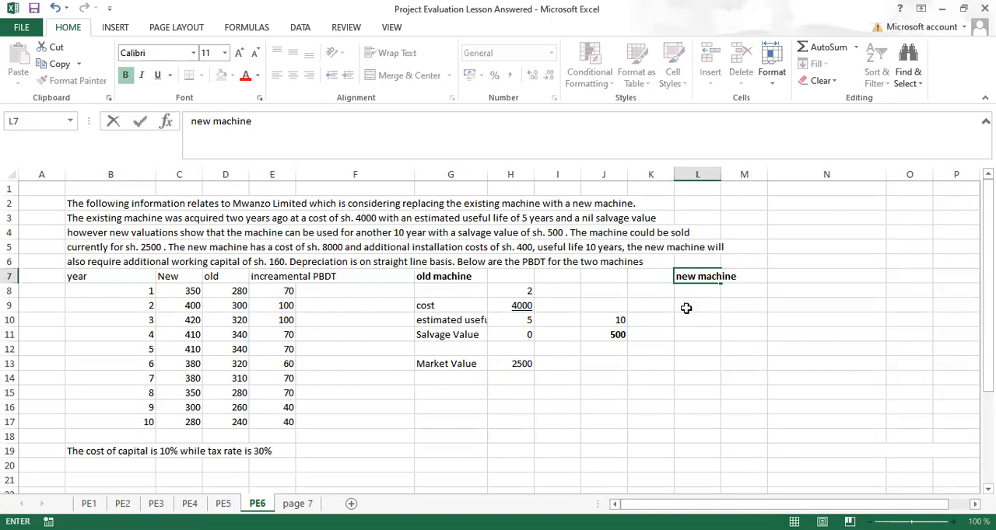
Step: Add the label "cost" in L8 and enter the new machine's cost of 8000 in M8
click(688, 291)
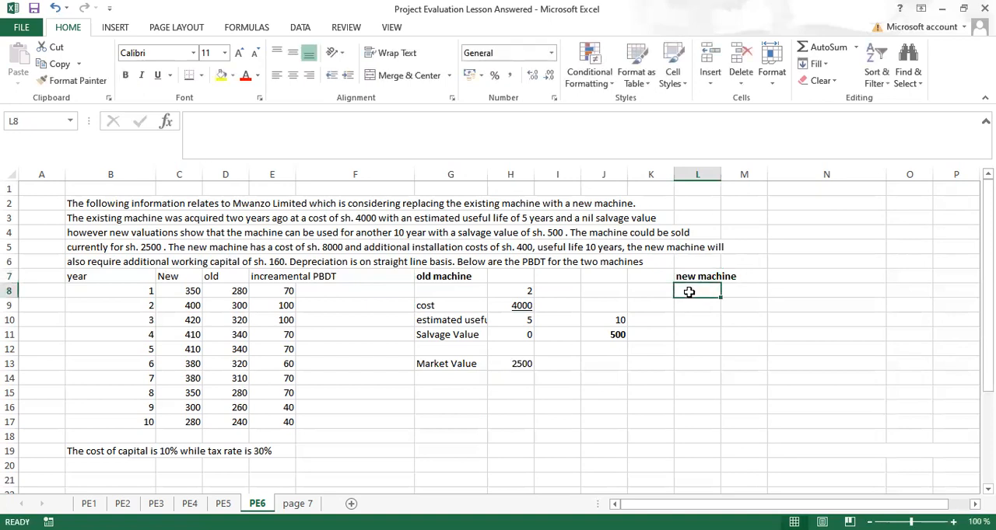
text(cos)
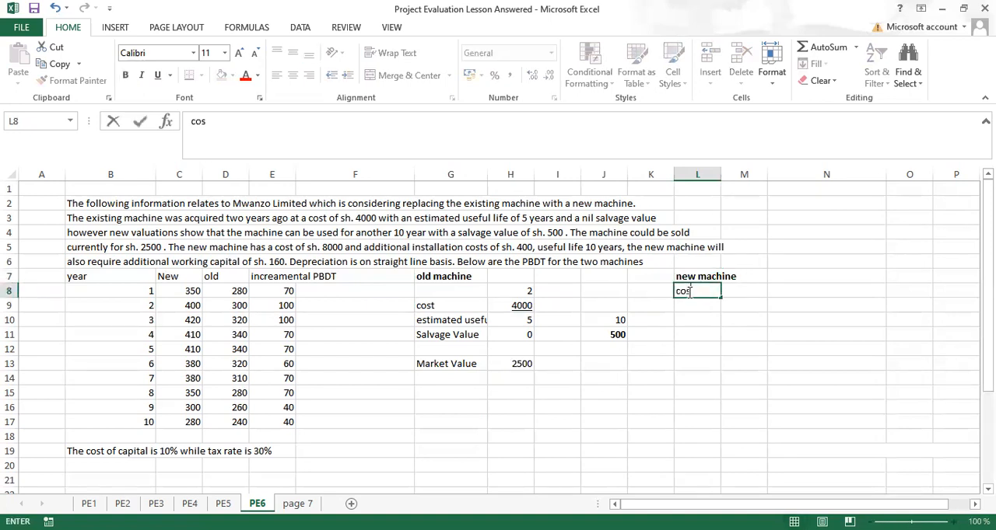
text(t 80)
key(BackSpace)
key(BackSpace)
key(BackSpace)
key(Tab)
text(8)
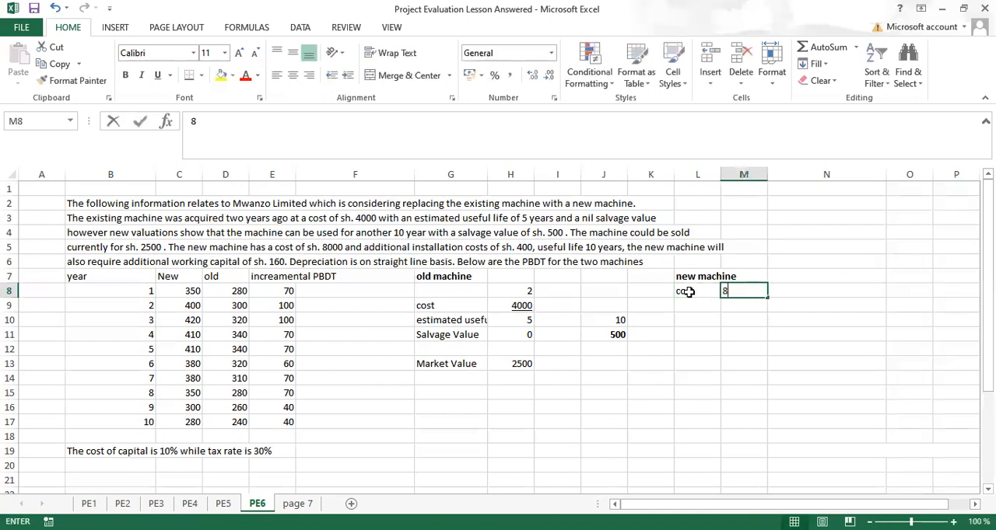
text(000)
key(Return)
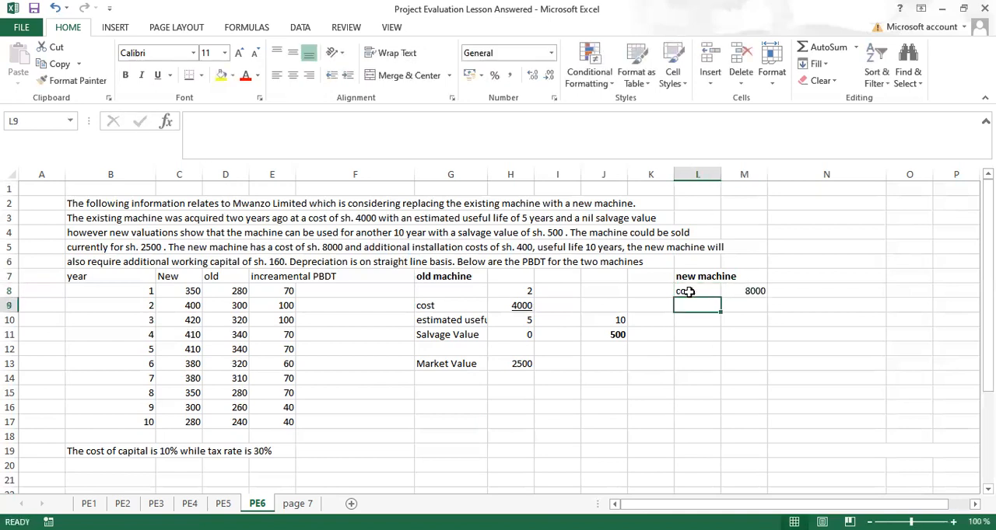
Step: Add the label "installations costs" in L9 and enter 400 in M9
text(i)
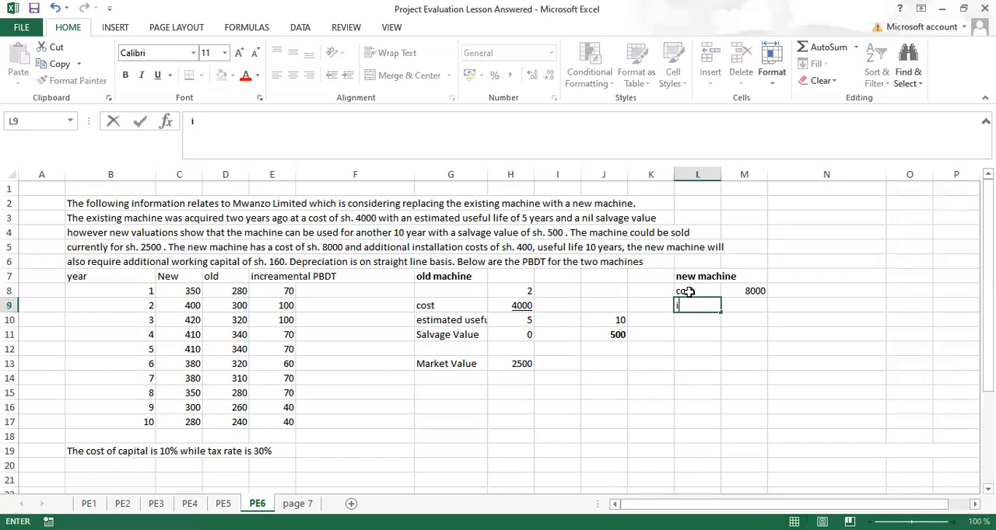
text(nstallations c)
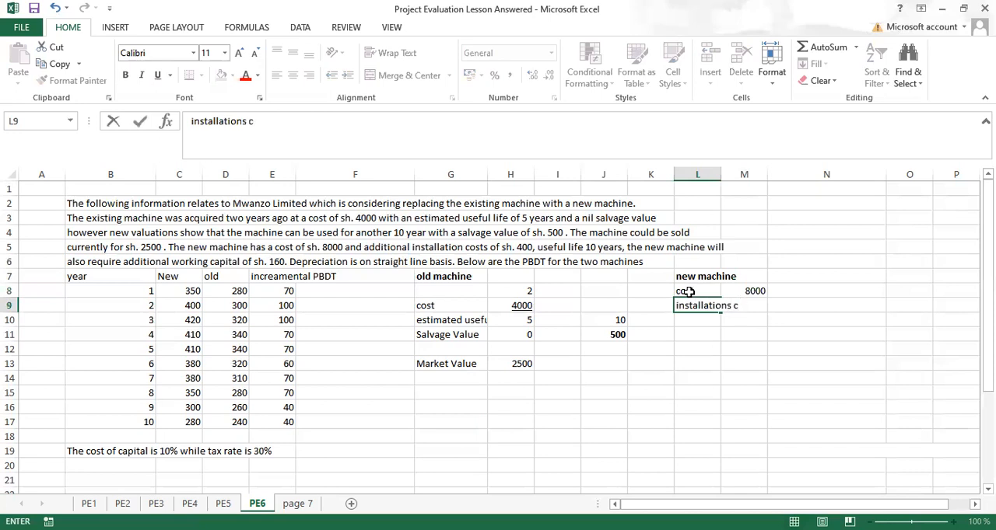
text(psts)
key(Tab)
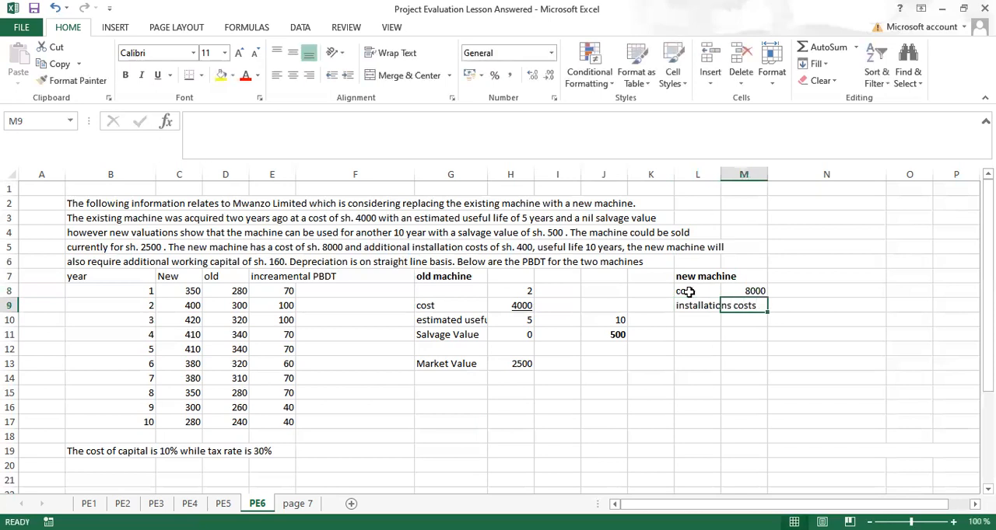
text(400)
key(Return)
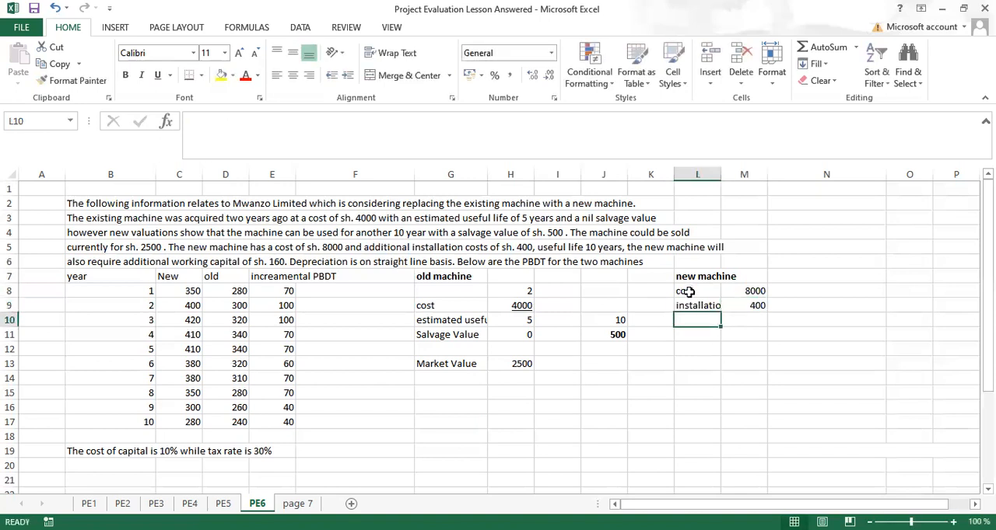
Step: Add the label "usefullife" in L10 and enter 10 in M10
text(usefullife)
key(Tab)
text(10)
key(Return)
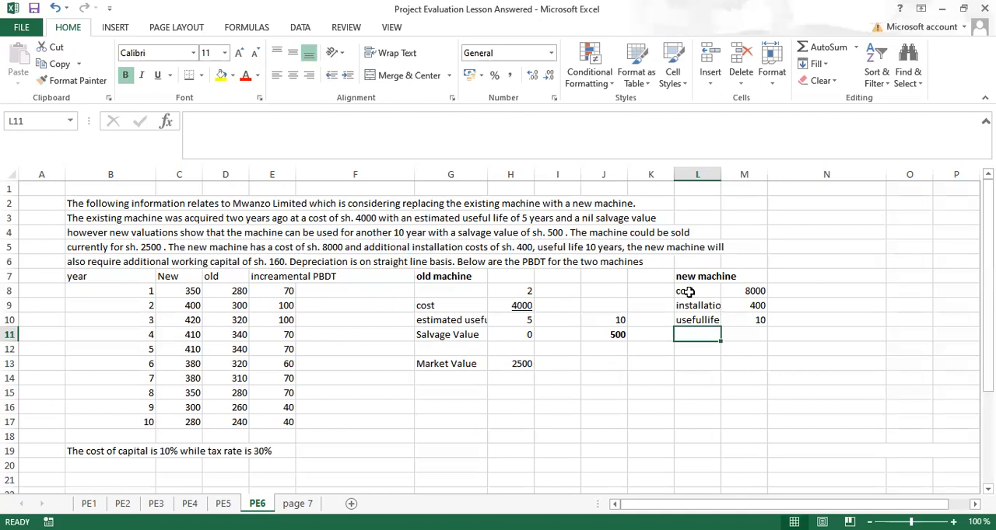
Step: Add the label "Working Capital" in L11 with 160 in M11, and fit columns G and L to their contents
text(working Capital)
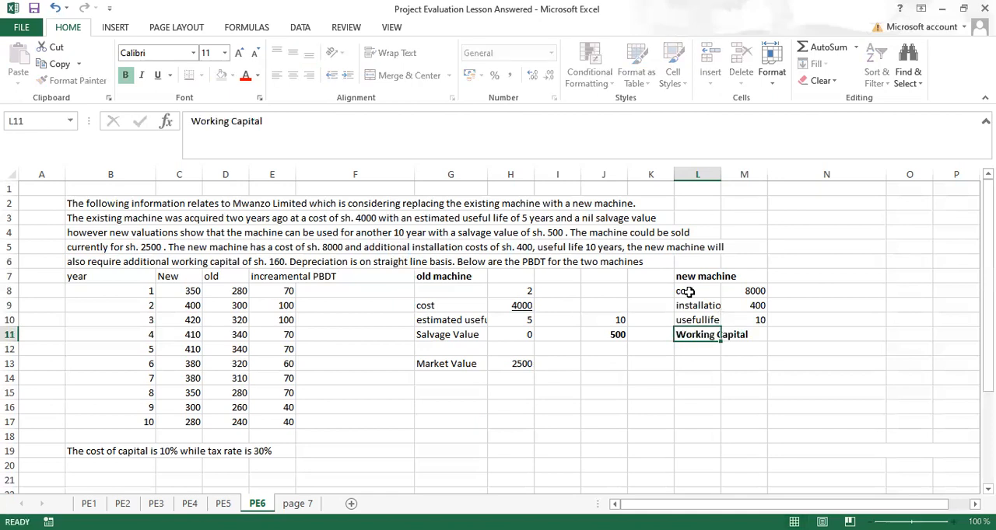
key(Tab)
text(160)
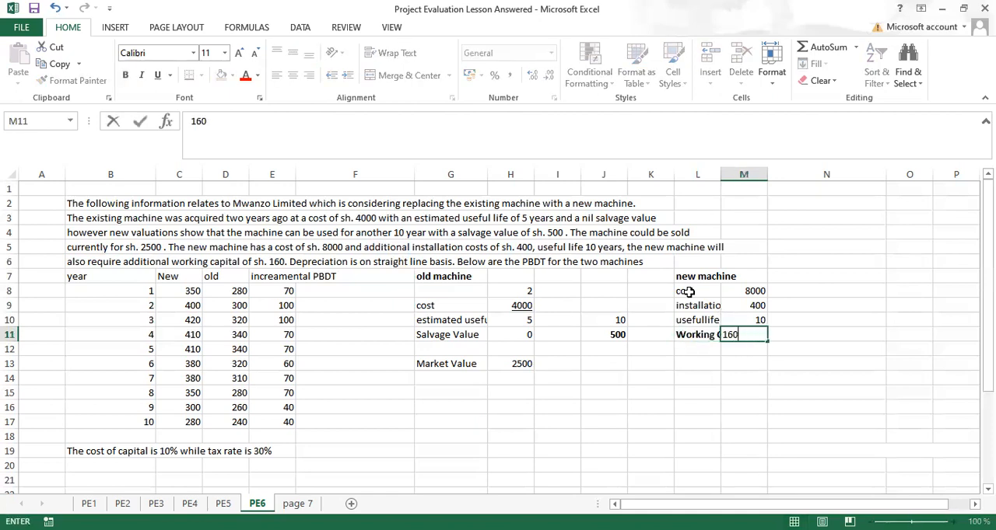
key(Return)
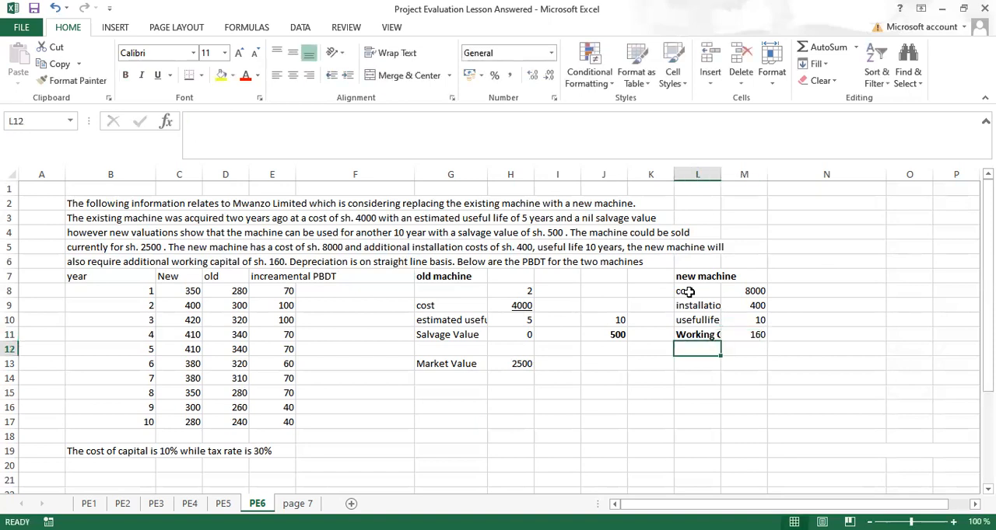
double_click(720, 176)
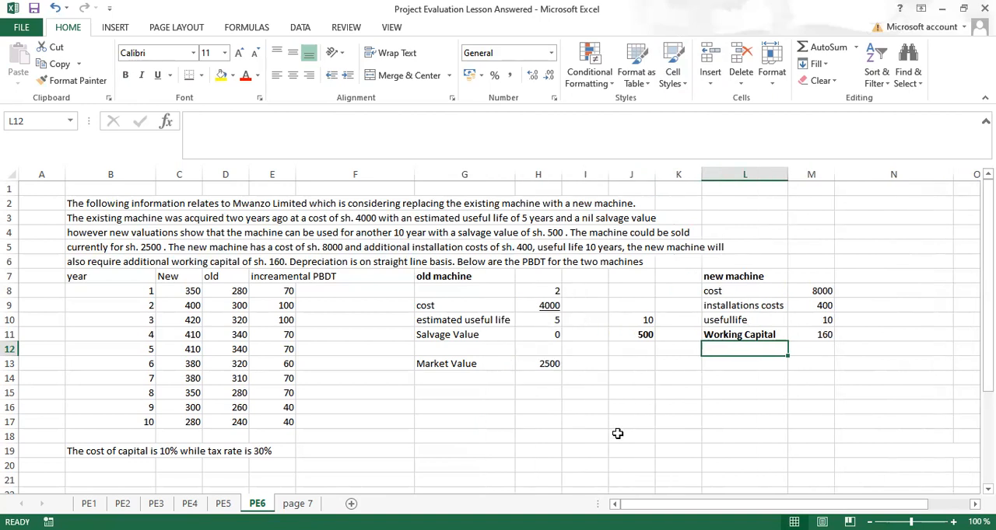
click(529, 405)
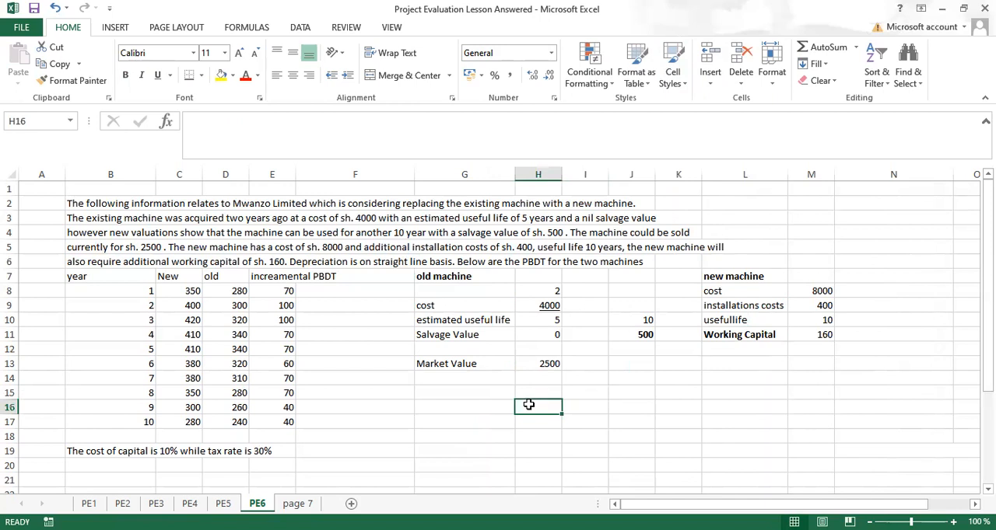
text(4000)
key(BackSpace)
key(BackSpace)
key(BackSpace)
key(BackSpace)
text(=)
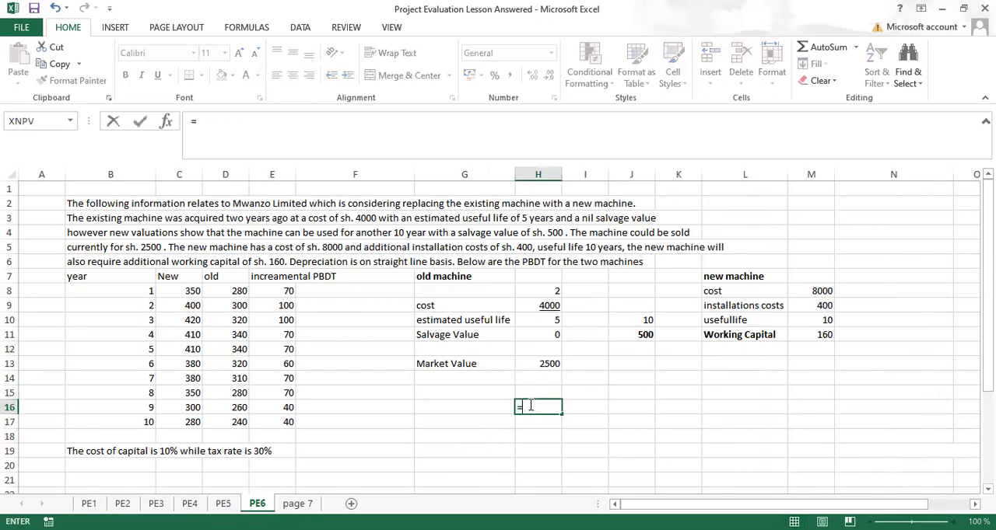
text(4000)
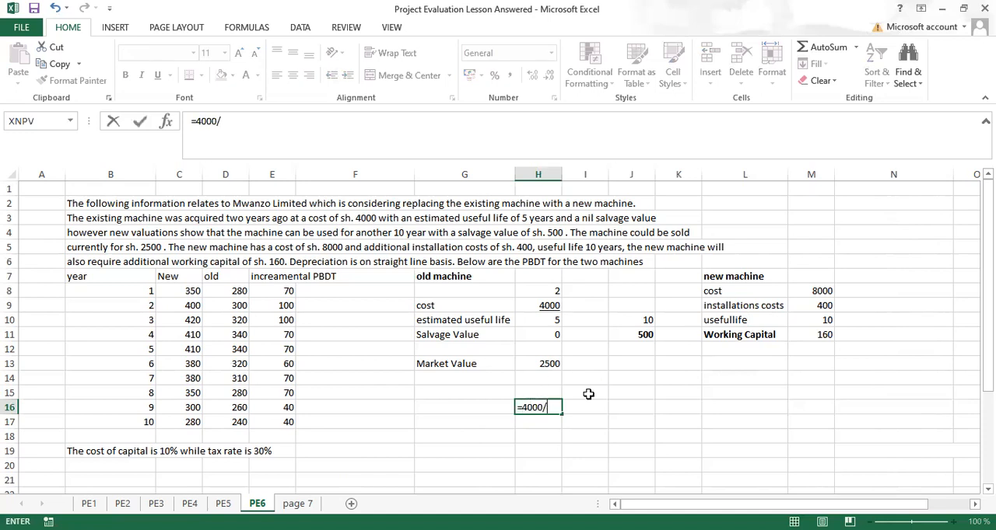
key(Escape)
Step: Enter a formula in H16 that divides the old machine's cost in H9 by the years in H8
text(=)
click(543, 307)
text(/)
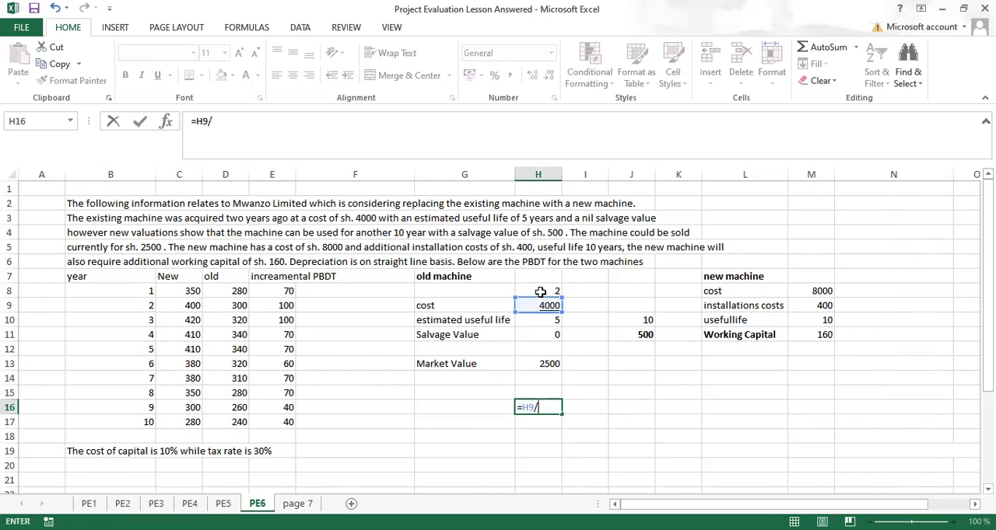
click(545, 290)
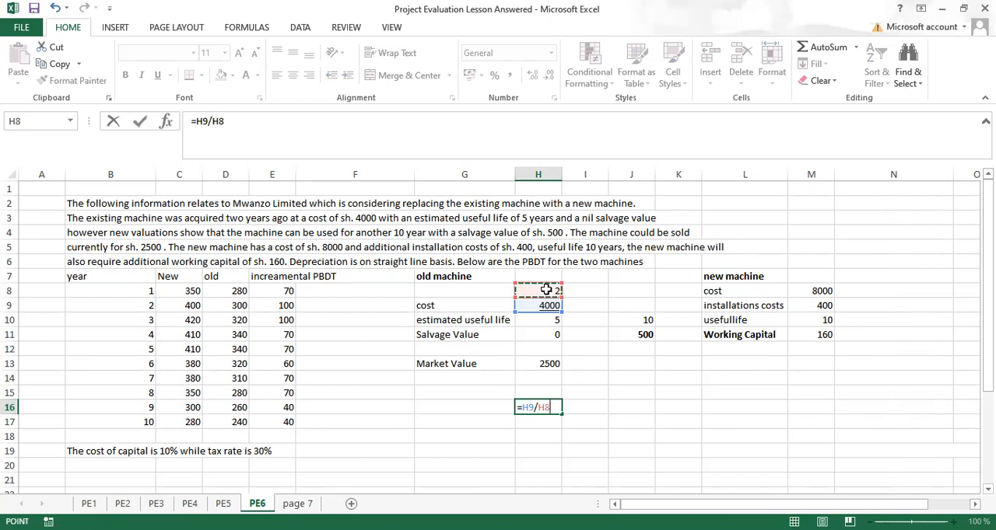
key(ctrl+Return)
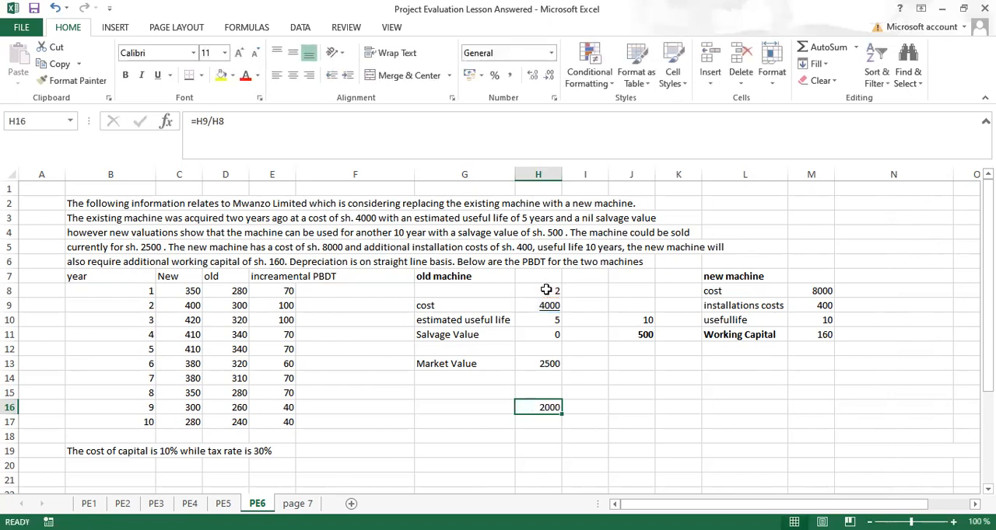
Step: Correct the H16 formula to divide the cost by the estimated useful life in H10
double_click(534, 407)
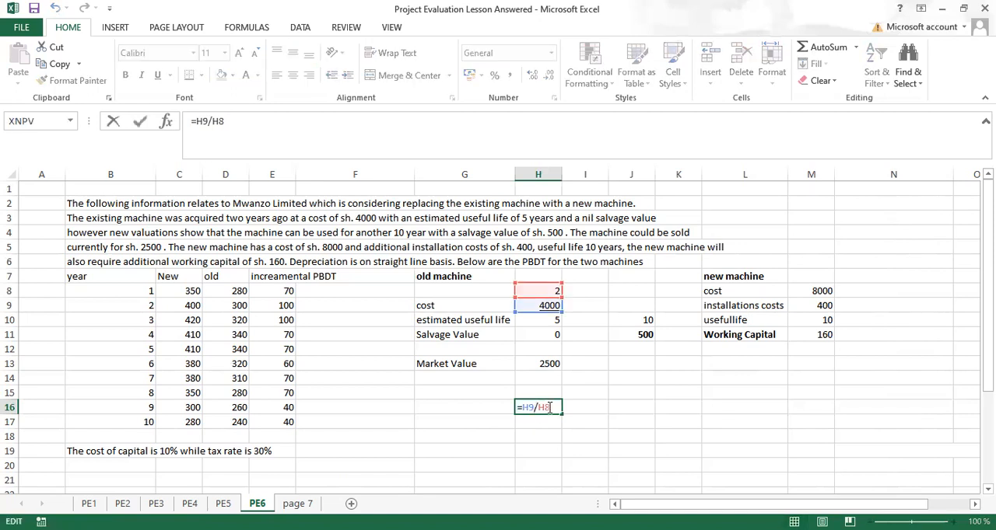
key(BackSpace)
key(BackSpace)
click(549, 319)
key(ctrl+Return)
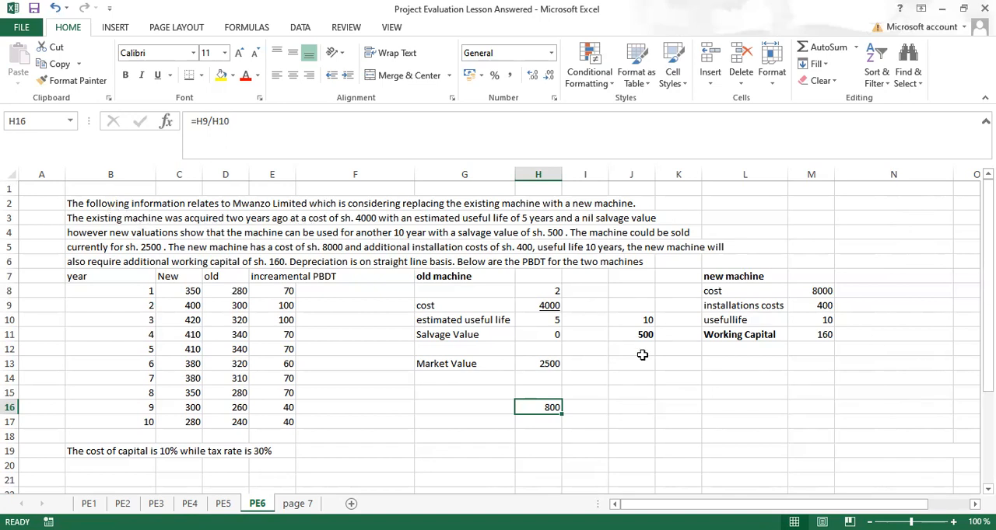
Step: Enter the formula =H9-(H16*H8) in J9 to get the old machine's cost less two years of depreciation
click(591, 407)
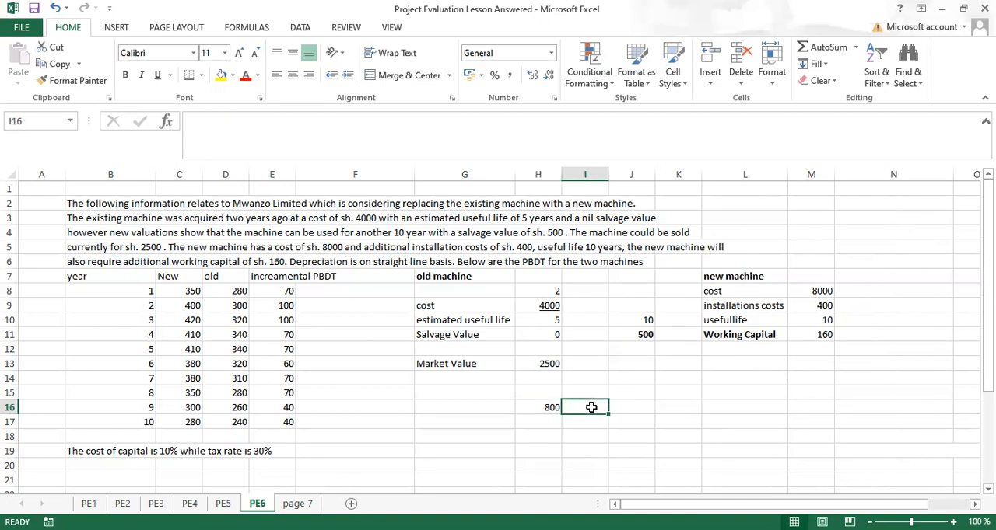
click(625, 306)
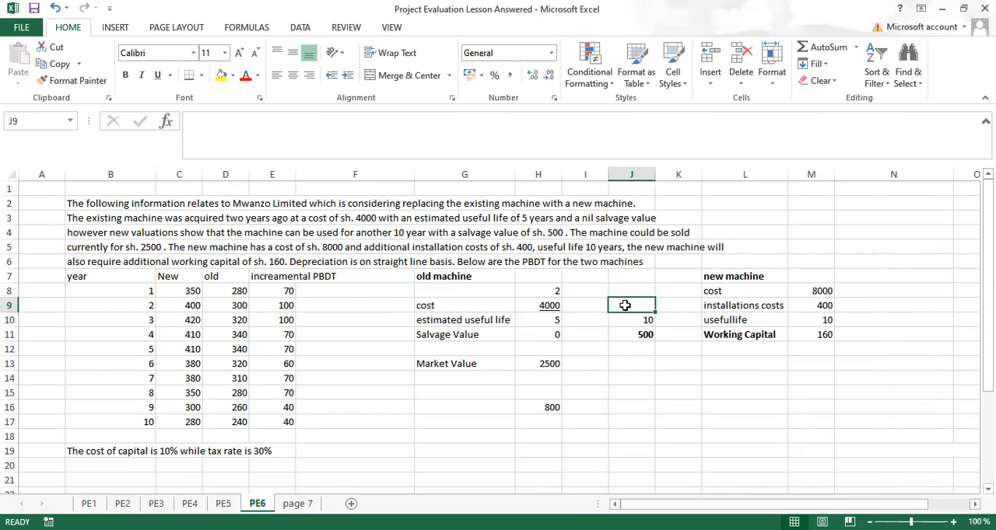
text(=)
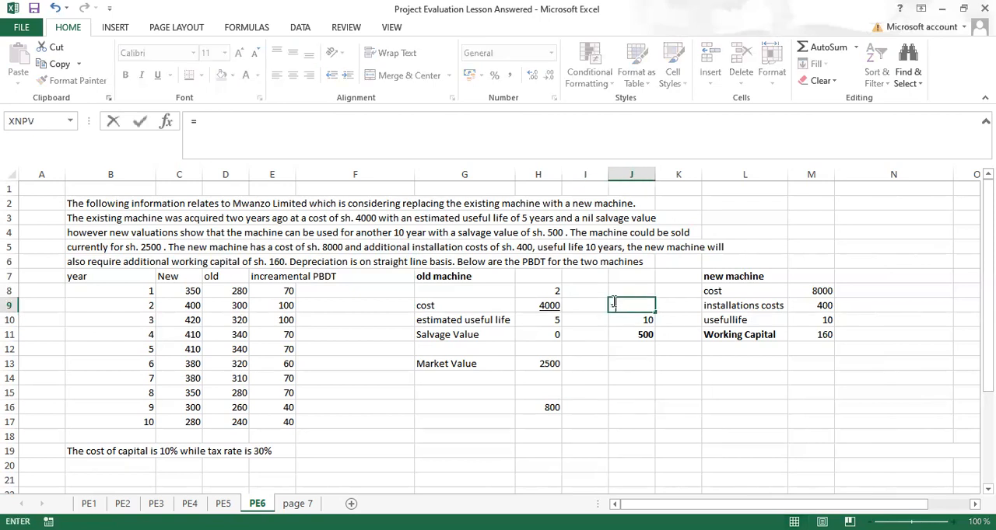
click(549, 310)
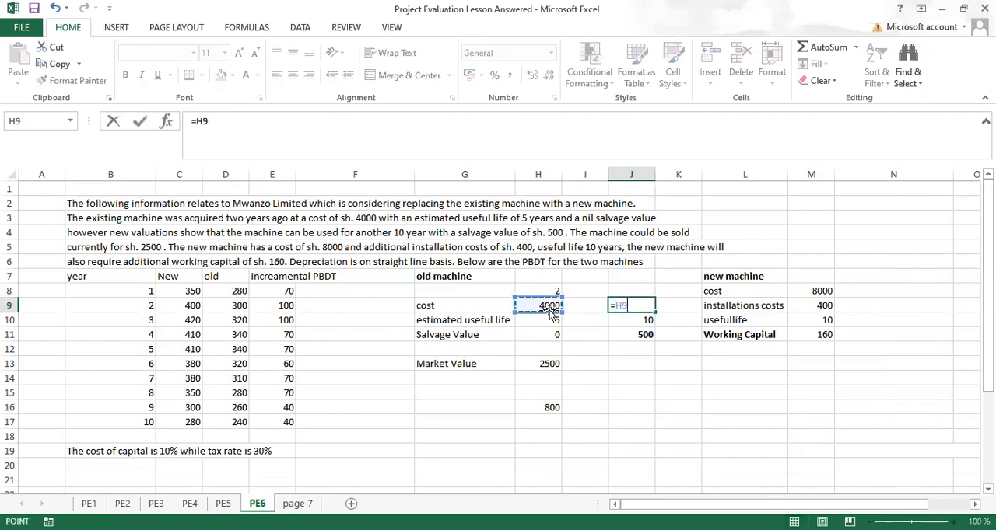
text(-()
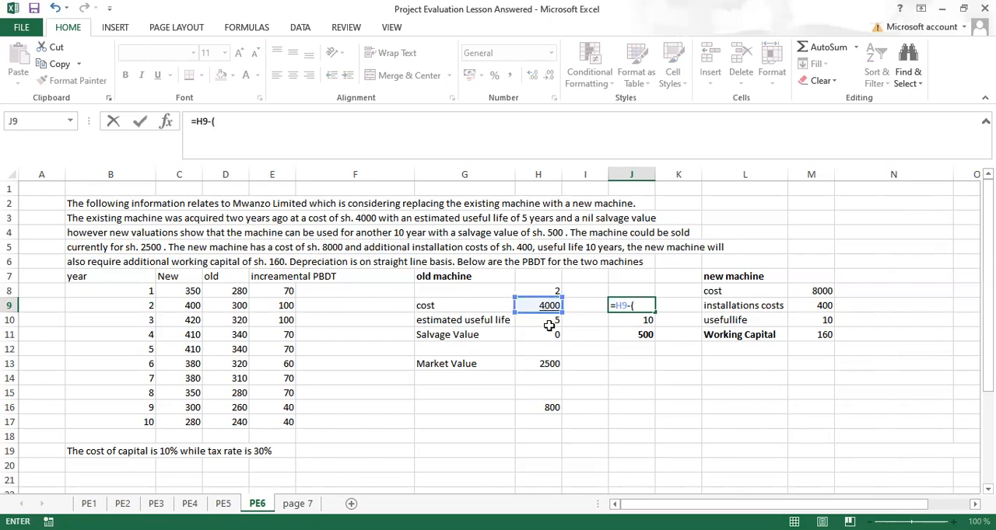
click(544, 408)
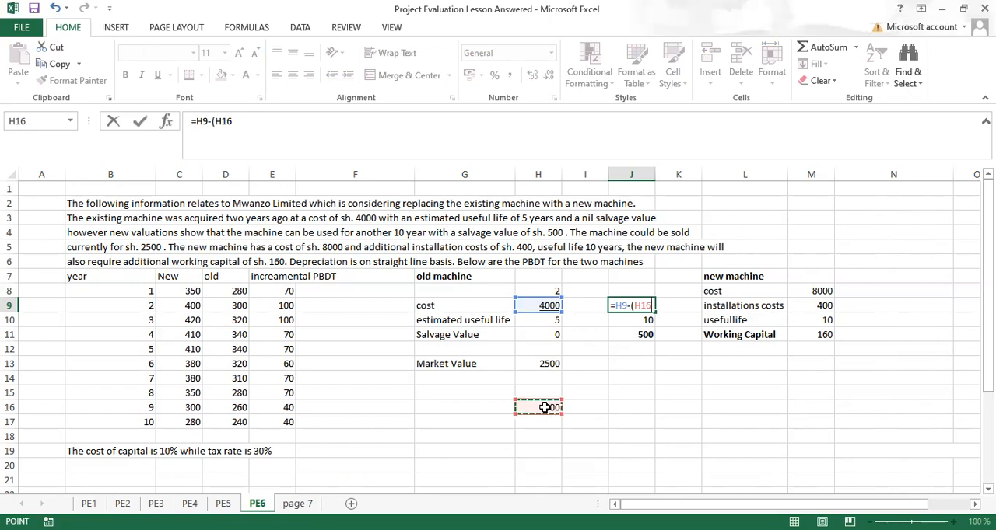
text(*)
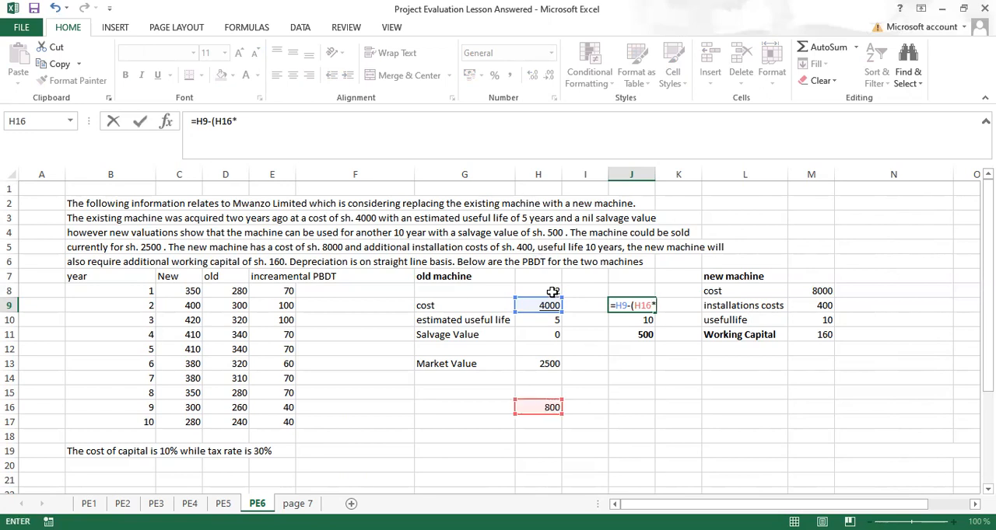
click(547, 294)
text())
key(ctrl+Return)
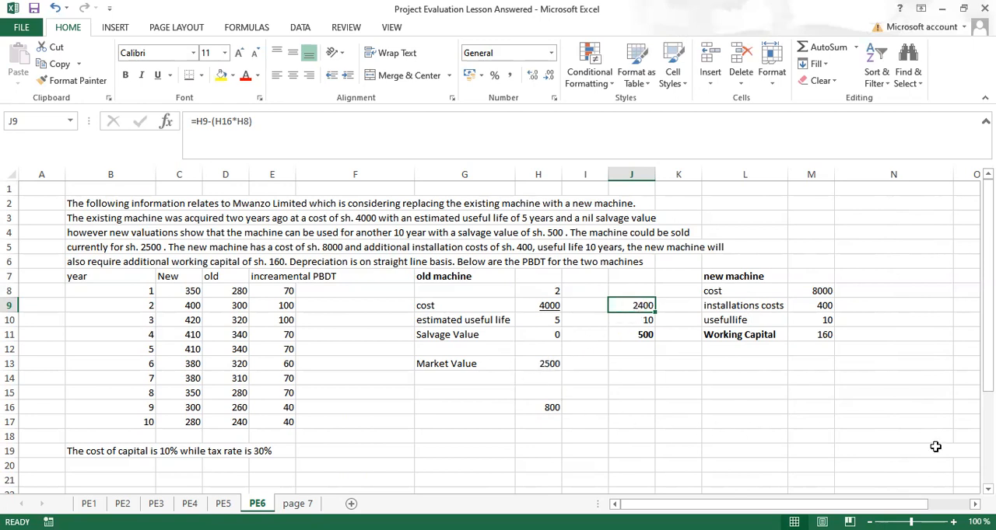
Step: Add the label "Depreciation" in I15 for the depreciation row
scroll(497, 335, down, 2)
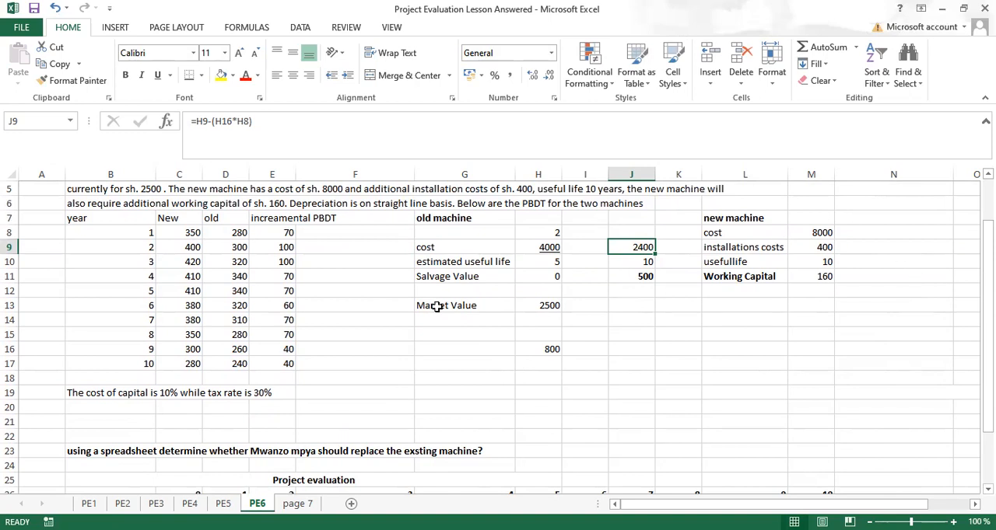
click(586, 333)
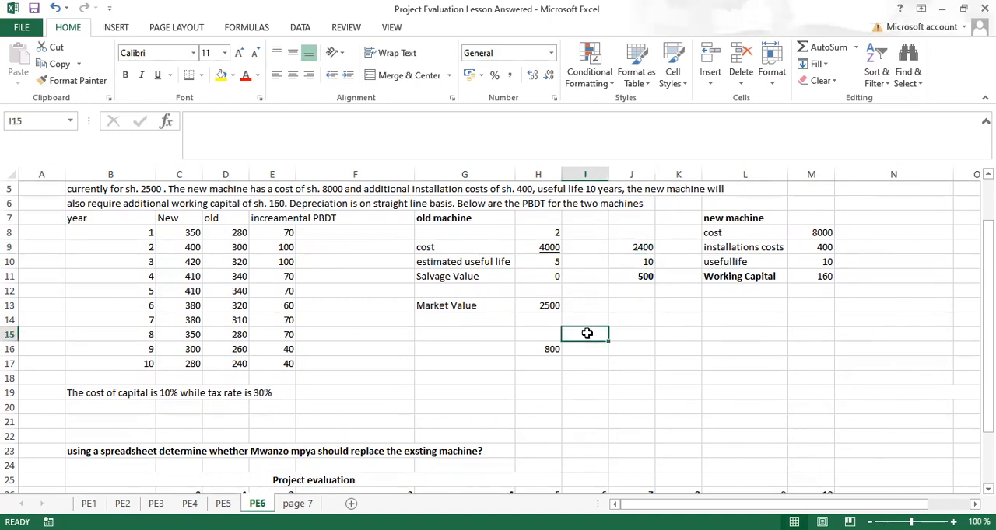
text(dep)
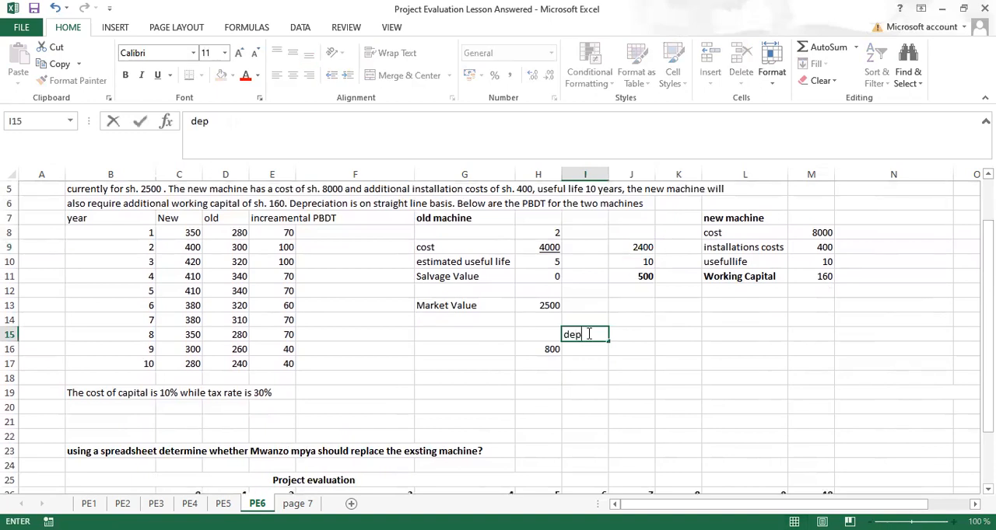
key(Tab)
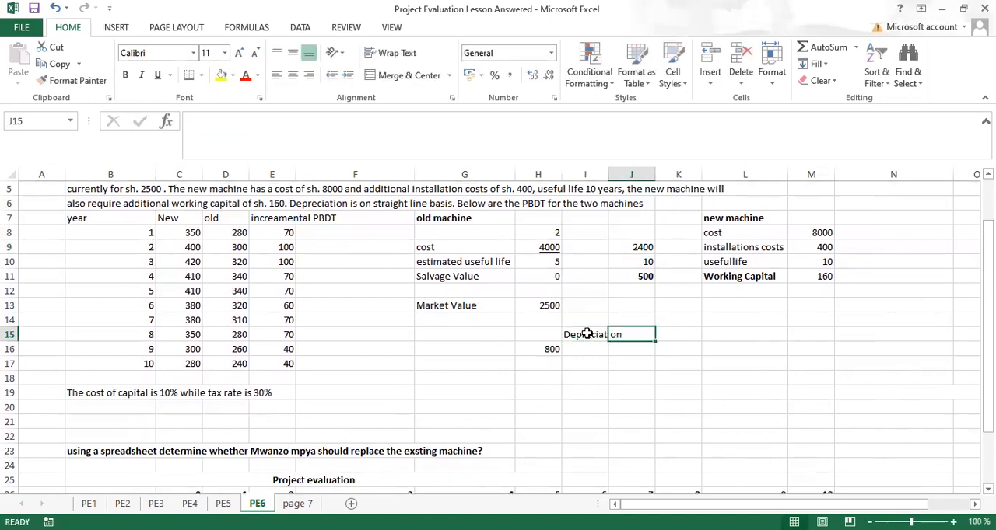
Step: Calculate the old machine's annual depreciation in J15 with the formula =(J9-J11)/J10
text(=)
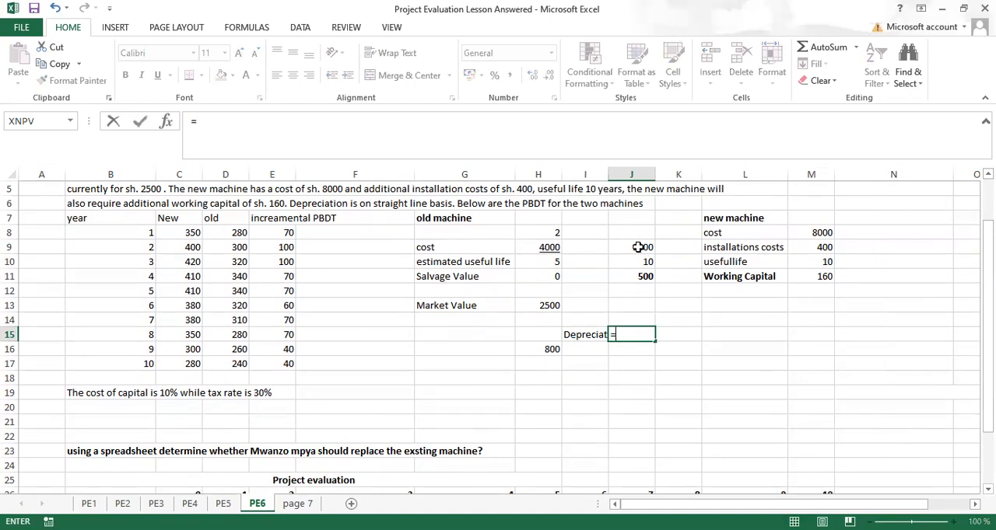
text(()
click(644, 247)
text(-)
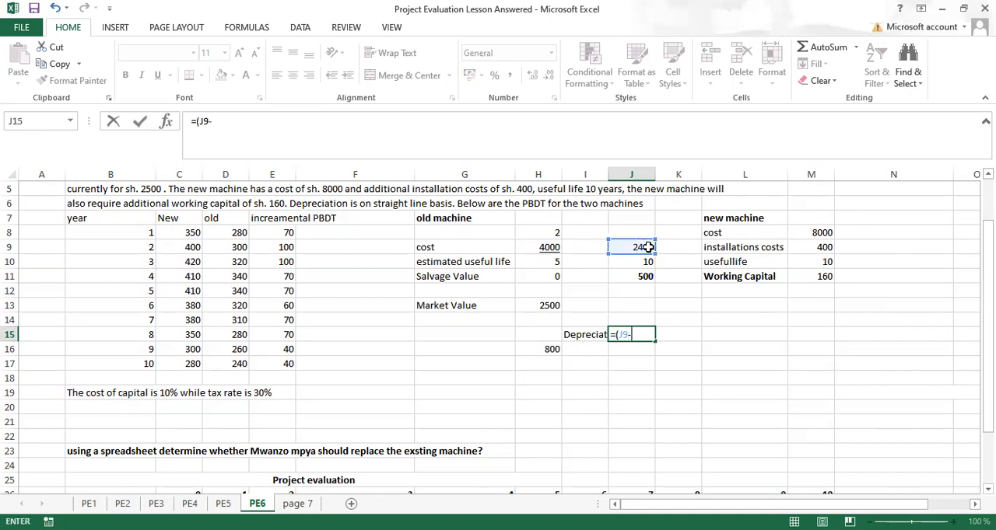
click(638, 275)
text())
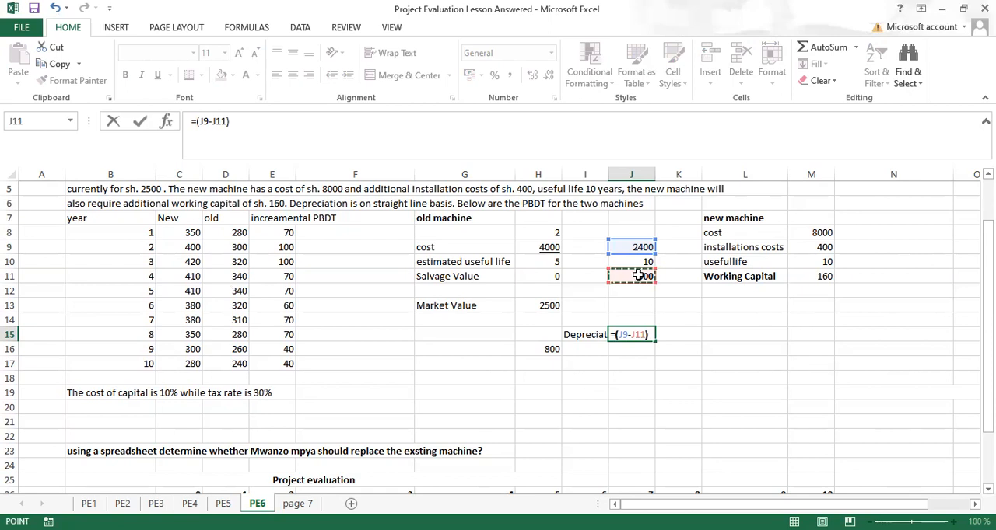
text(/)
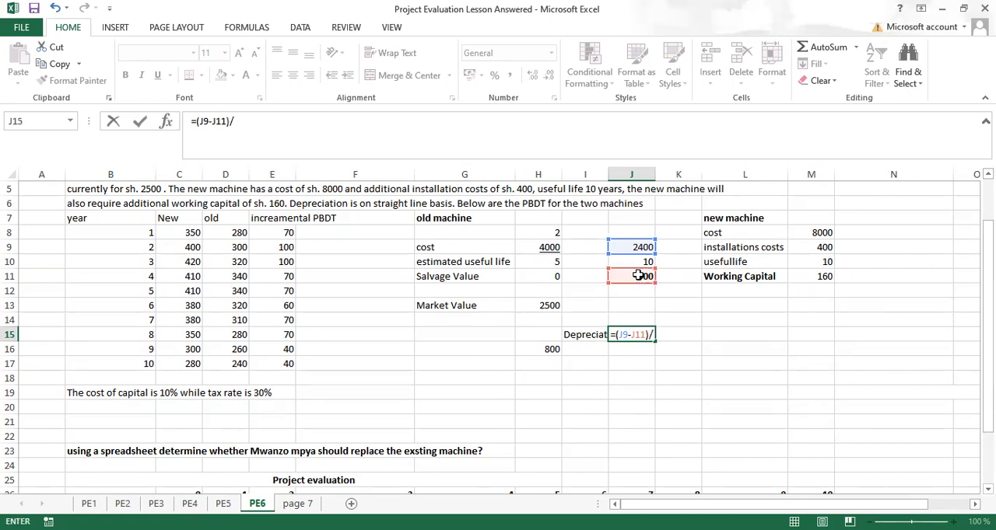
click(638, 263)
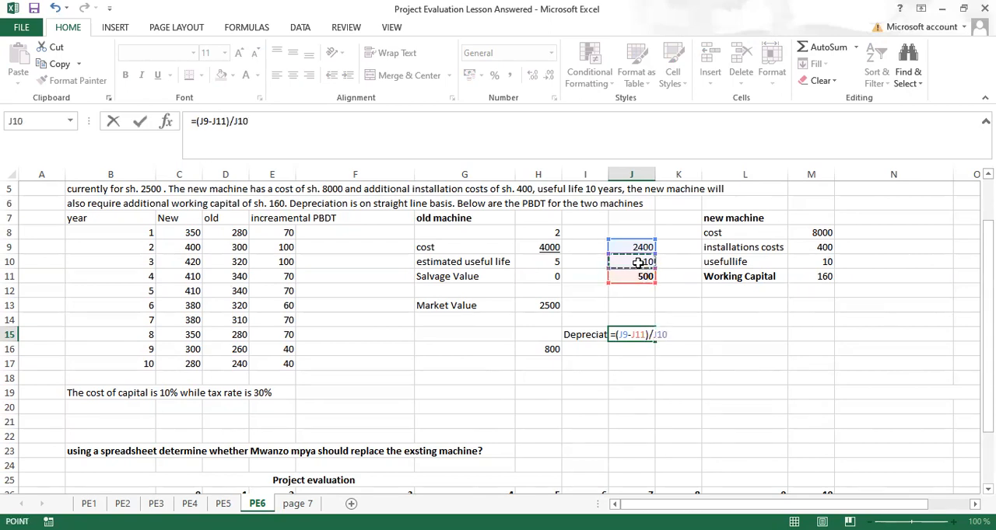
key(ctrl+Return)
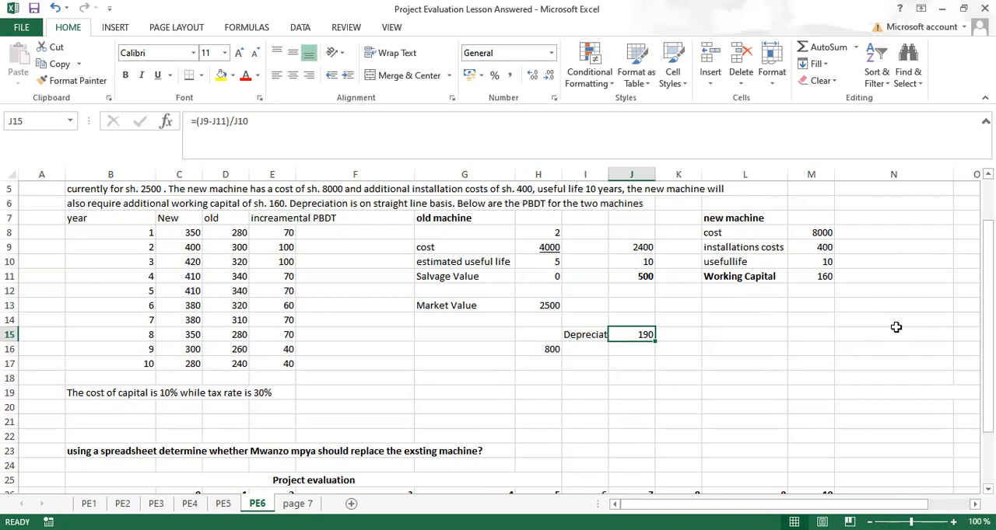
Step: Fit column I to the Depreciation label and widen column J beyond its fitted contents
double_click(655, 174)
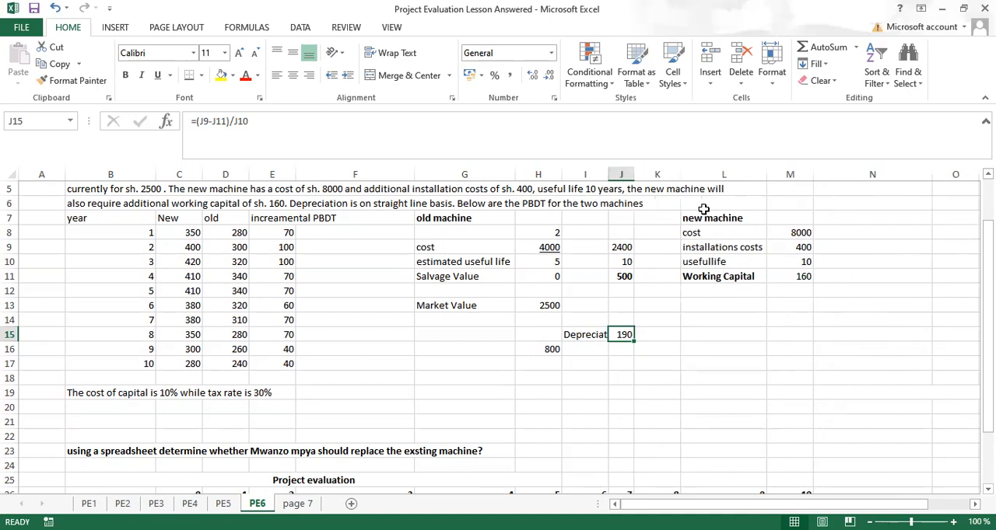
double_click(607, 174)
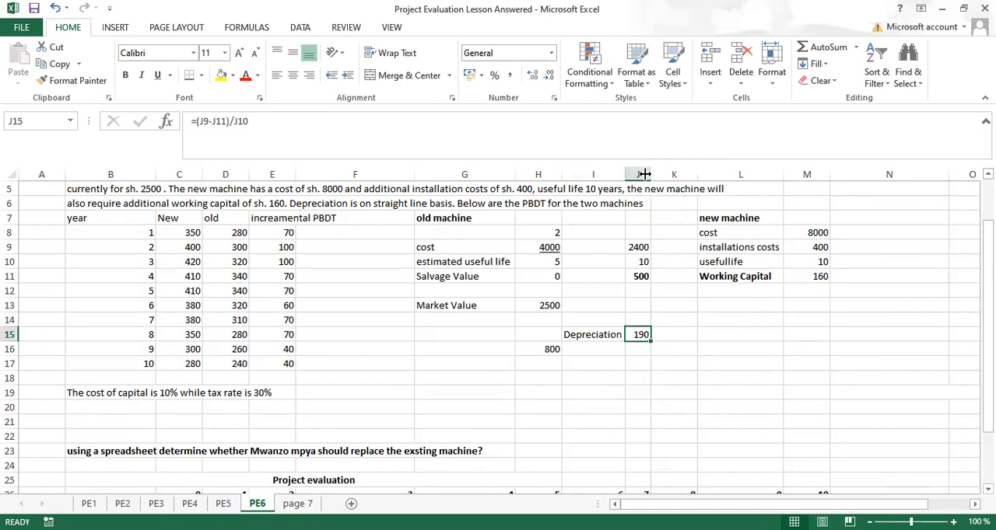
drag(650, 174, 678, 174)
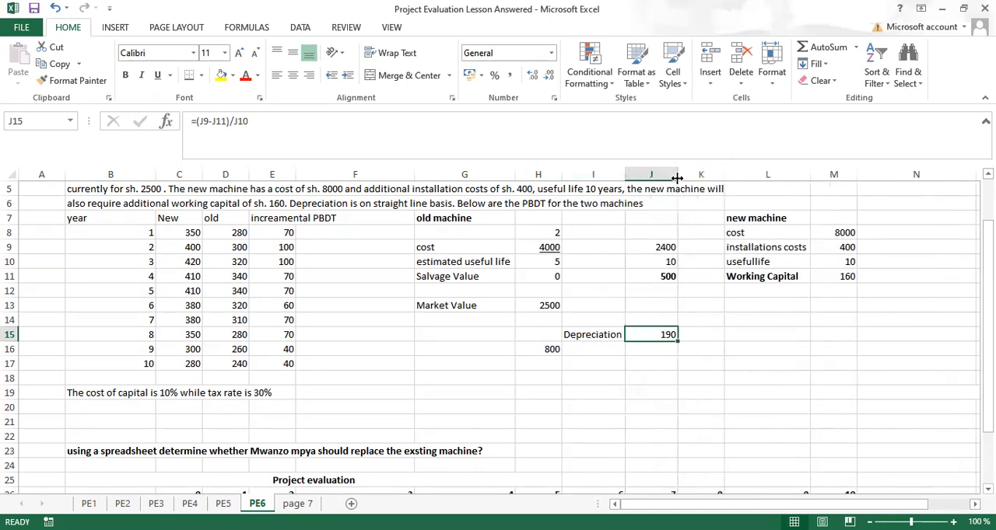
Step: Calculate the new machine's annual depreciation in L15 with the formula =(M8+M9)/M10
click(752, 336)
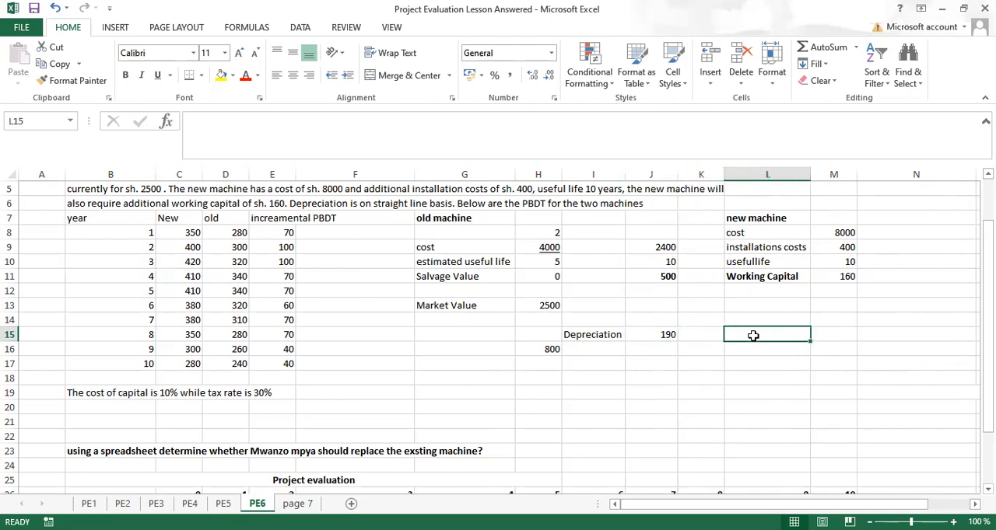
text(=)
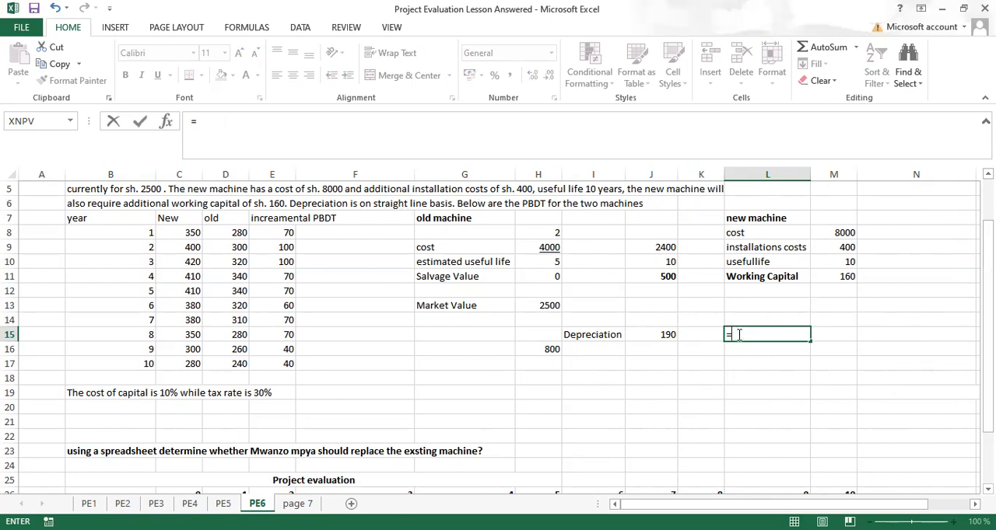
text(()
click(833, 232)
text(+)
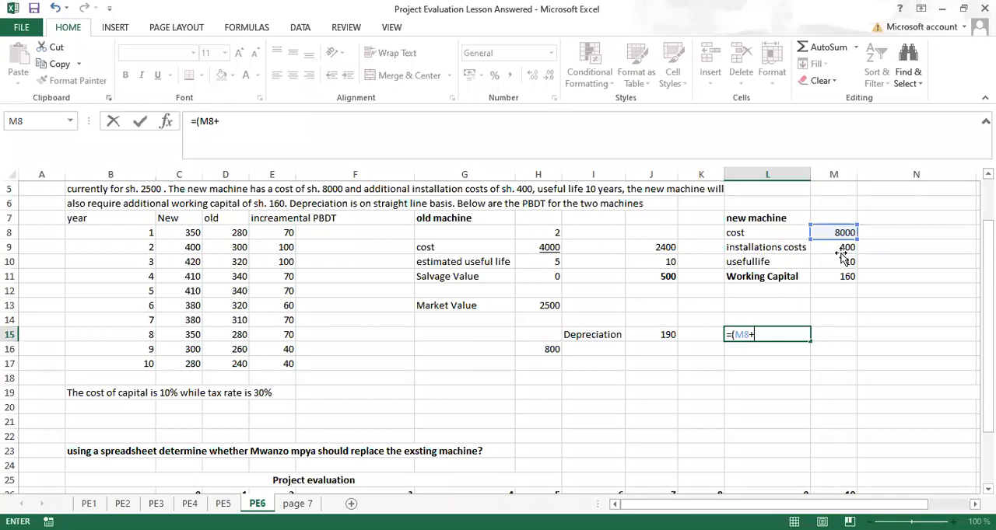
click(841, 254)
text()/)
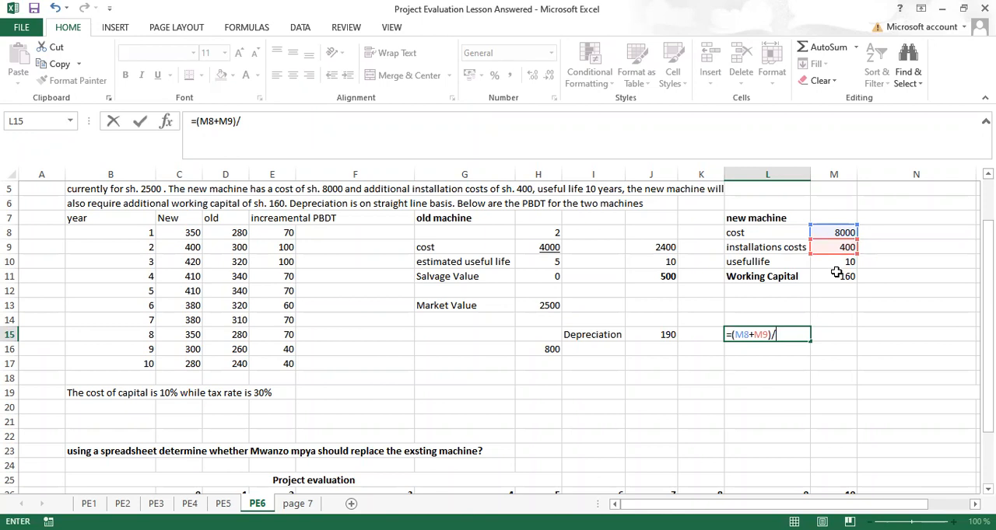
click(836, 265)
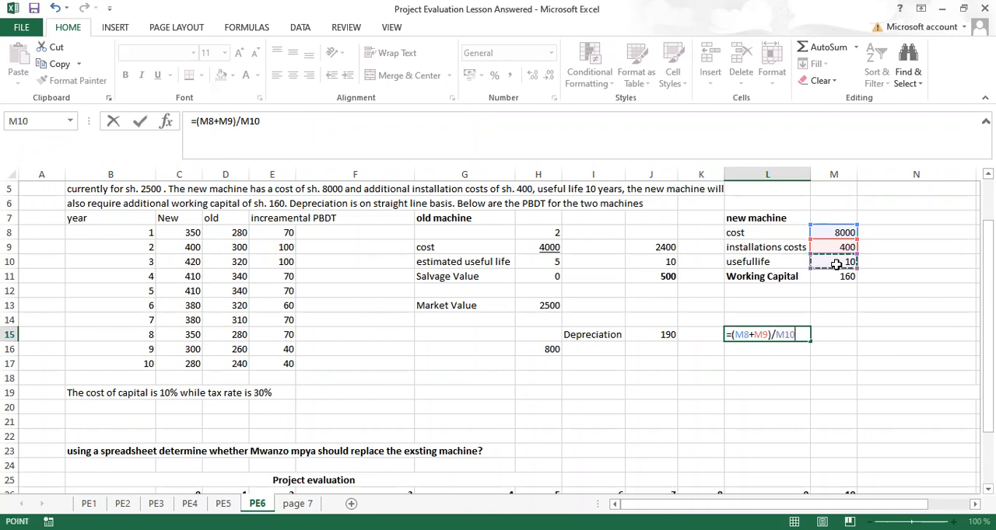
key(ctrl+Return)
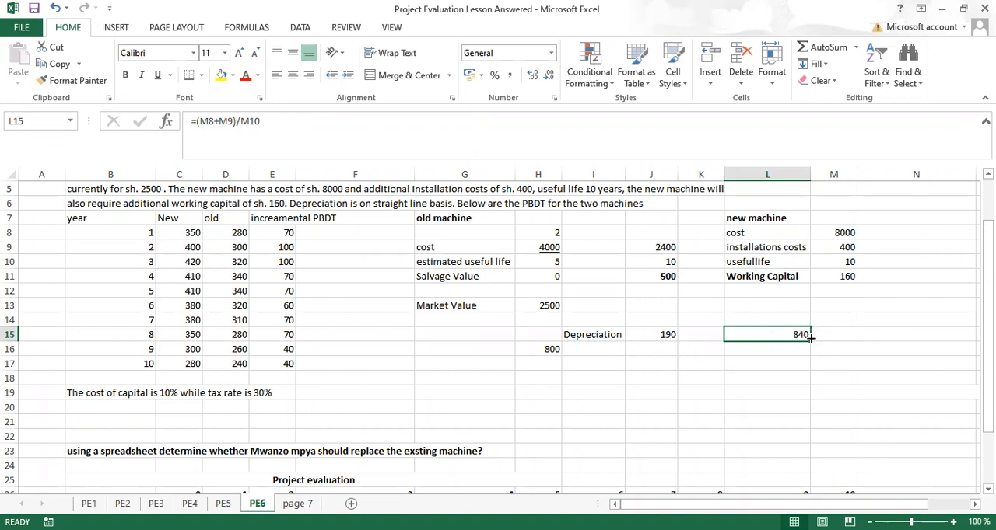
Step: Calculate the incremental depreciation in K17 by subtracting the old machine's depreciation from the new machine's with =L15-J15
click(694, 362)
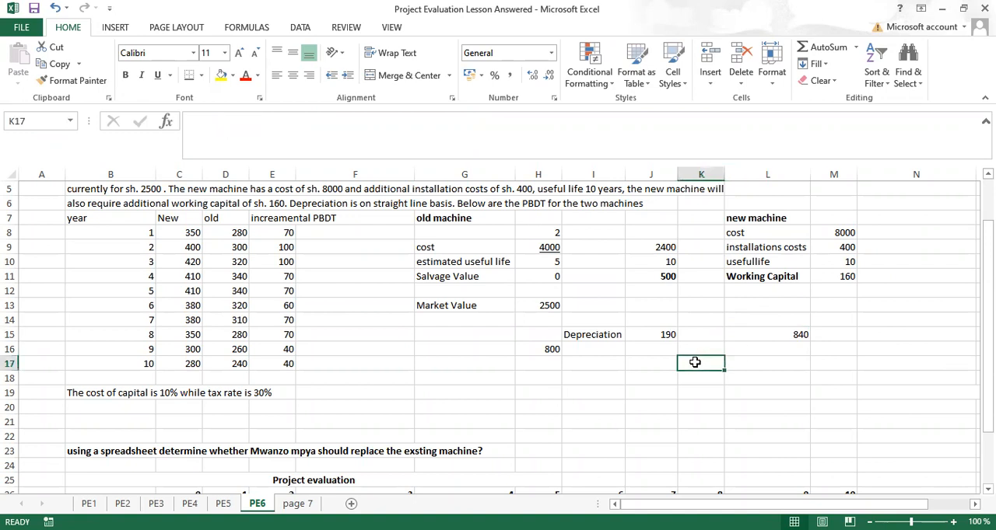
text(=)
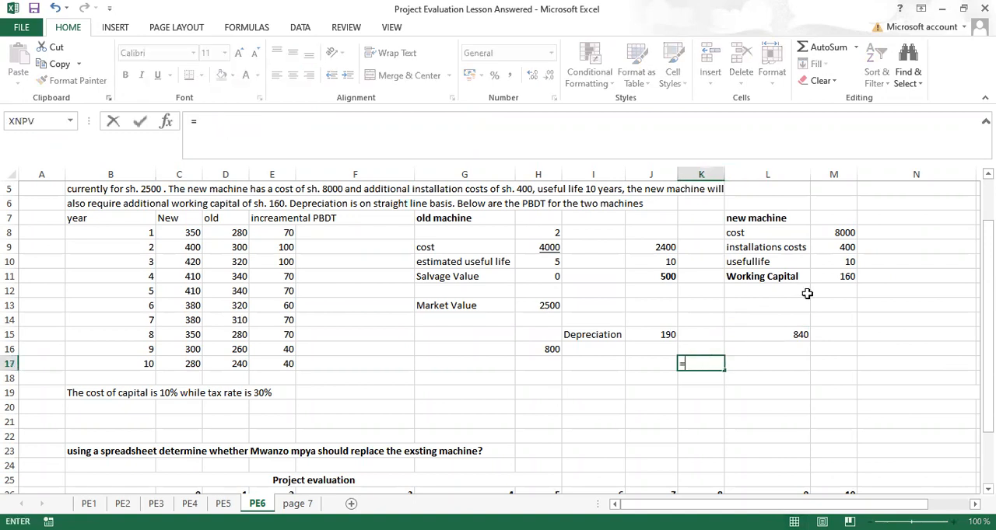
click(750, 335)
text(-)
click(650, 335)
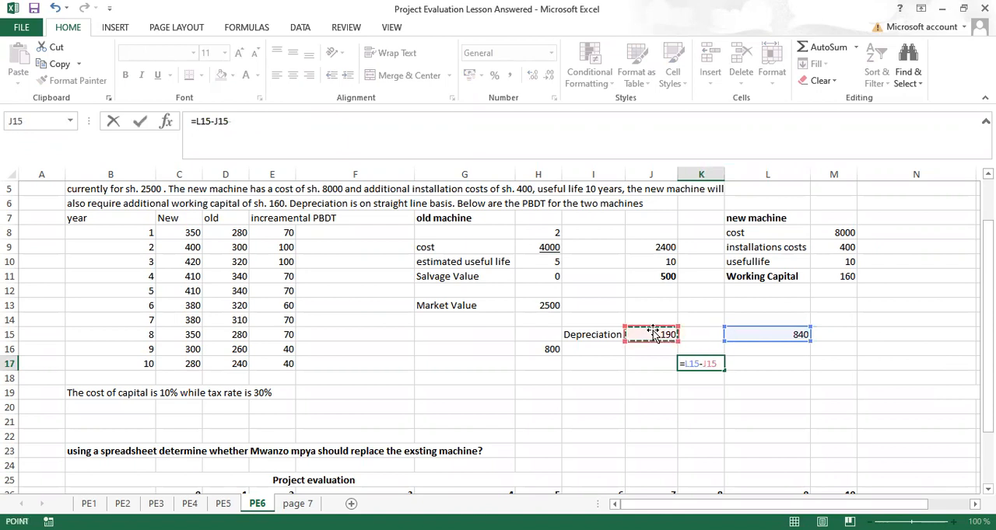
key(ctrl+Return)
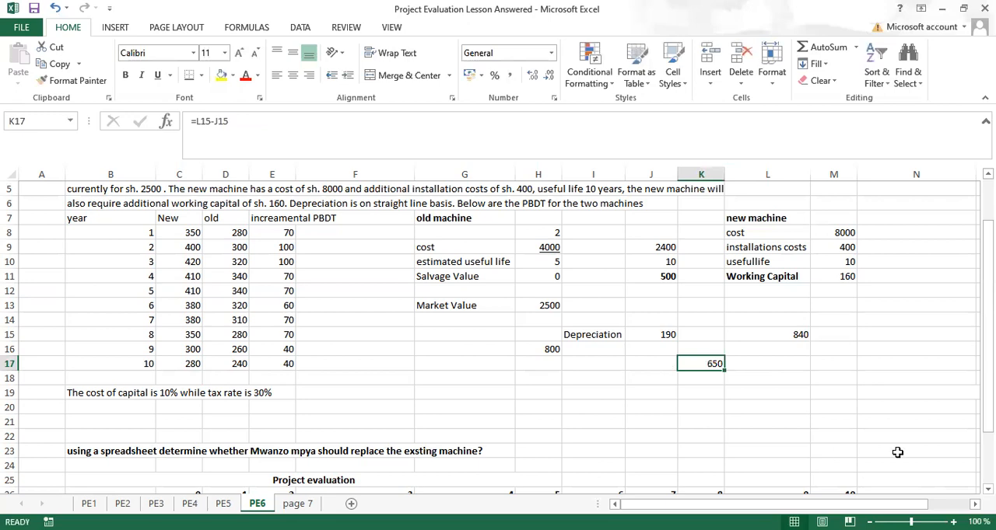
Step: Add the row label "tax" in B28, below PBDT in the project evaluation table
scroll(497, 337, down, 4)
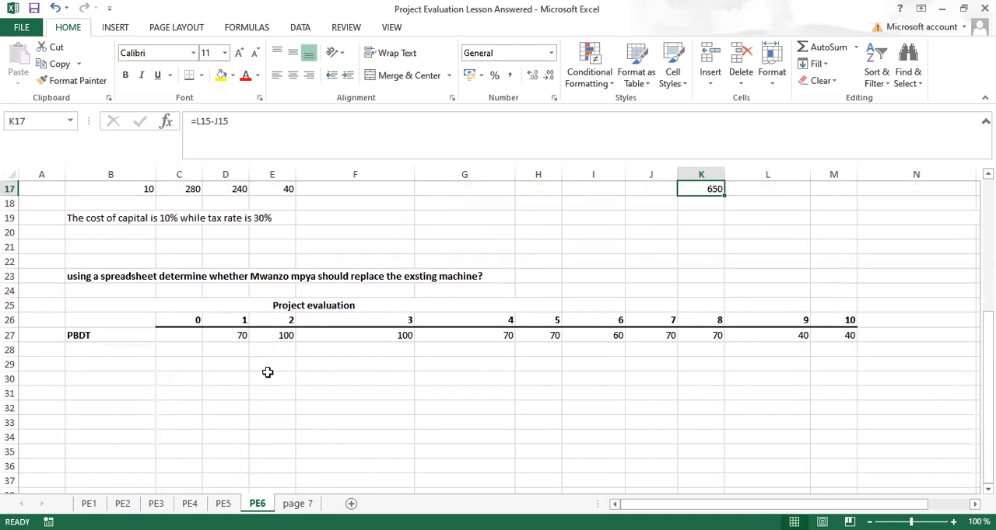
click(86, 345)
text(tax)
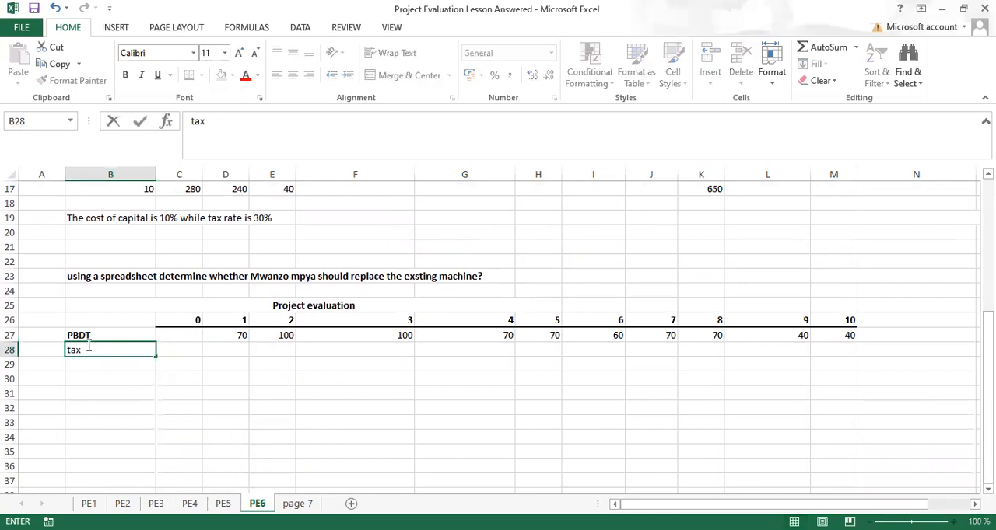
key(Tab)
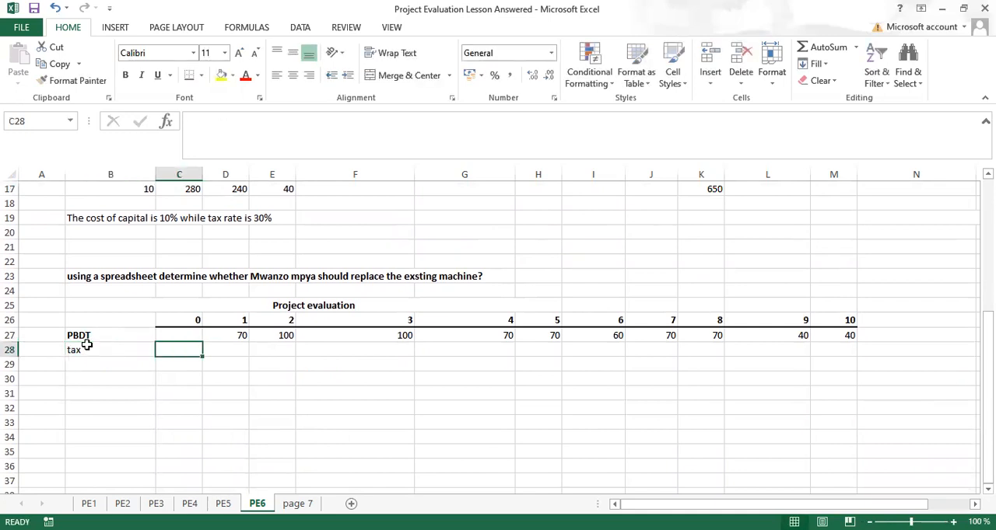
Step: Calculate the year 1 tax in D28 with the formula =D27*0.3 and fill it across to year 10 in M28
text(=)
key(Escape)
click(215, 349)
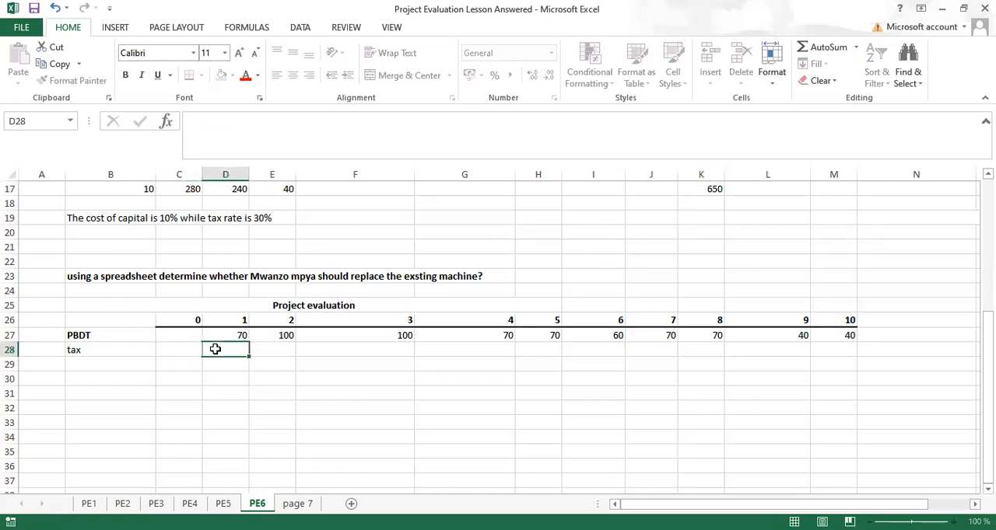
text(=)
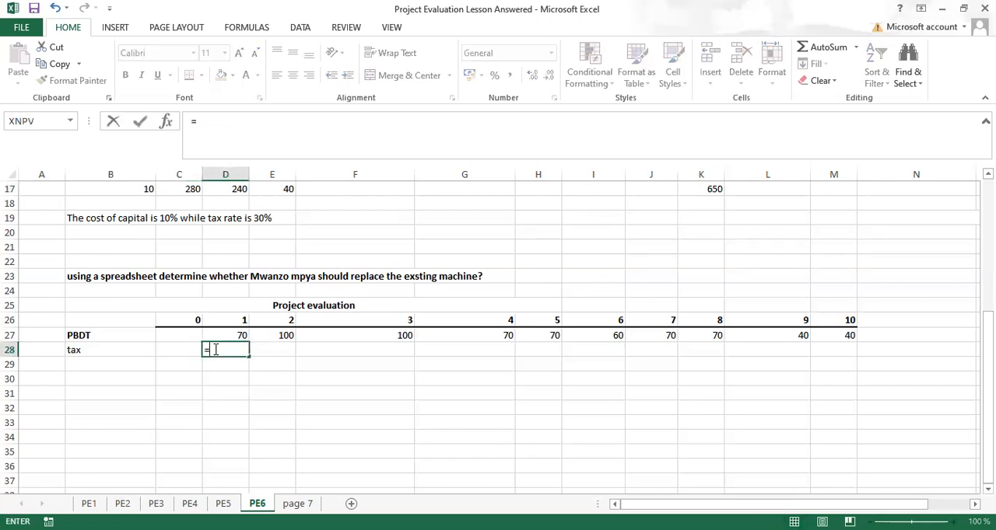
click(225, 335)
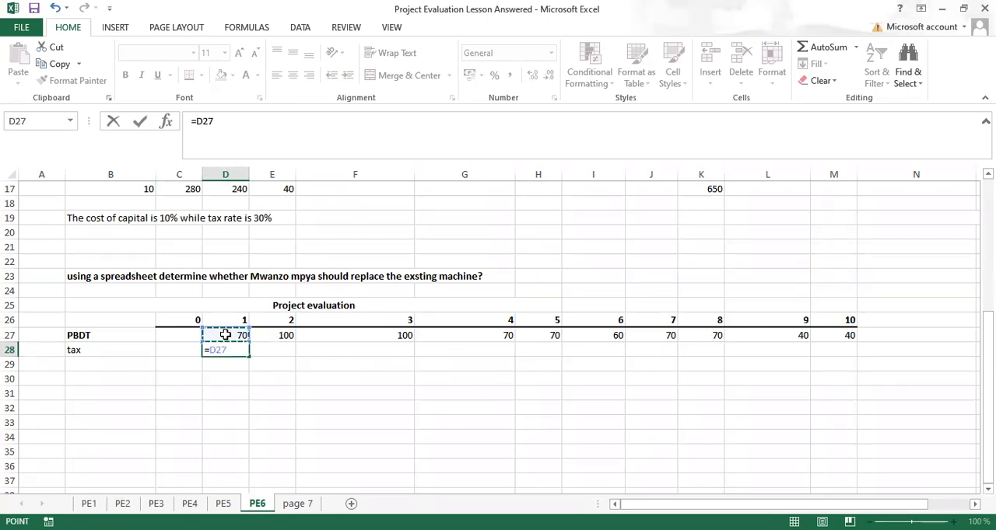
text(*)
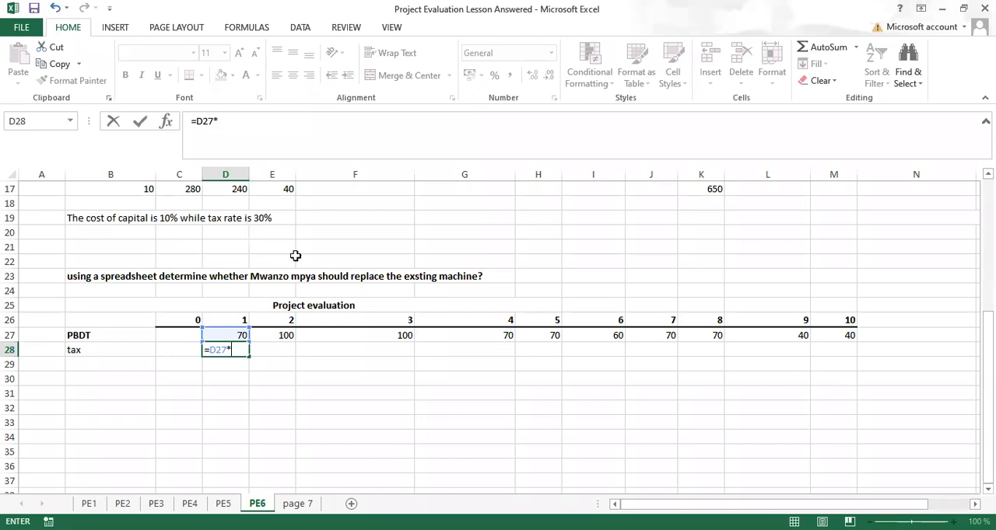
text(.3)
key(Return)
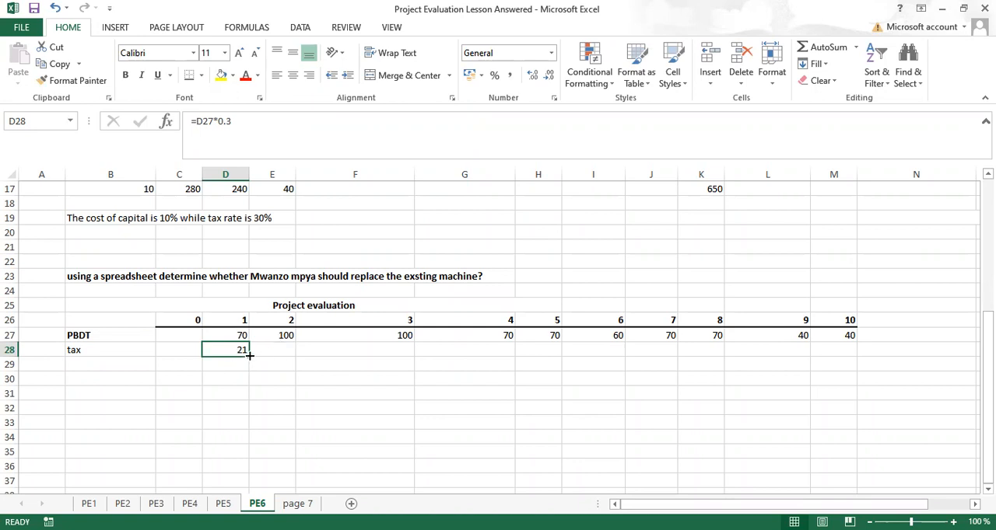
drag(248, 355, 840, 390)
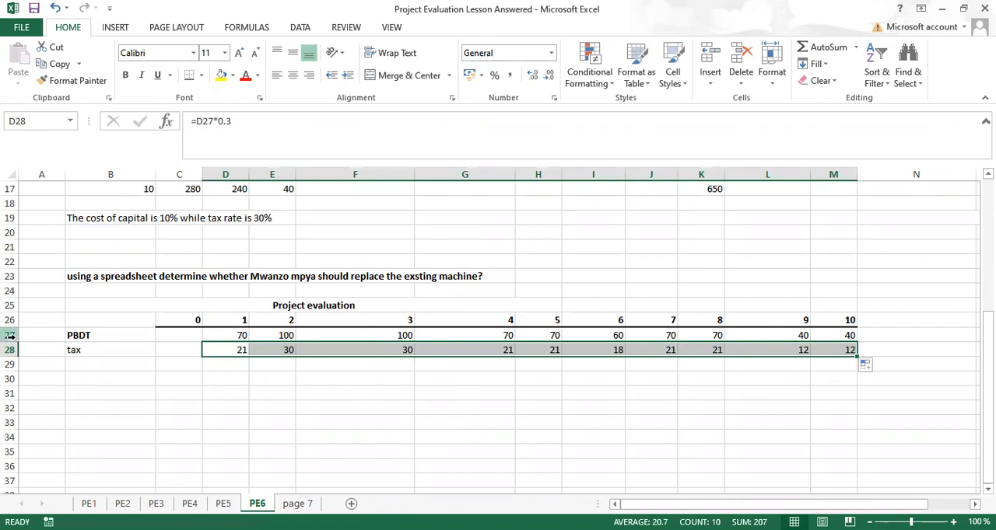
Step: Add the row label "Profit After Tax" in B29, below tax
click(74, 365)
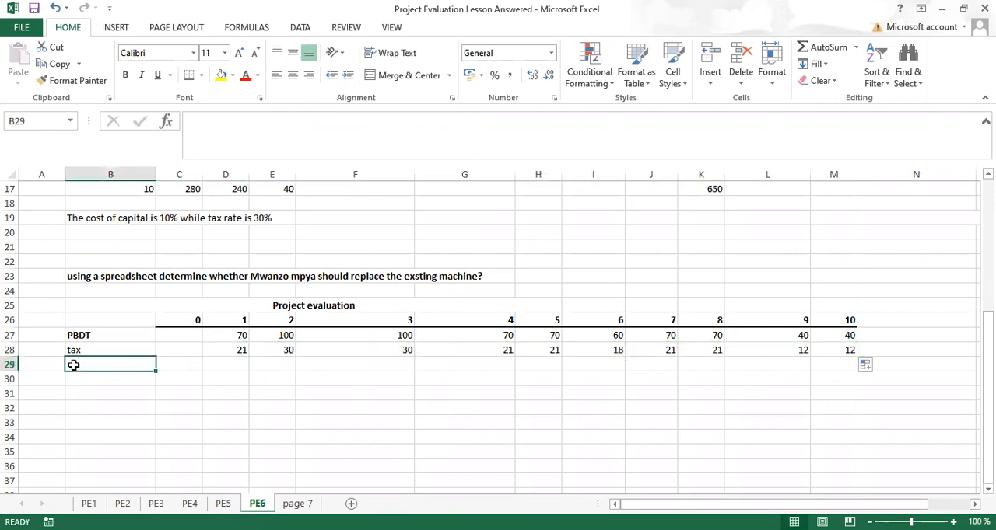
text(PAT)
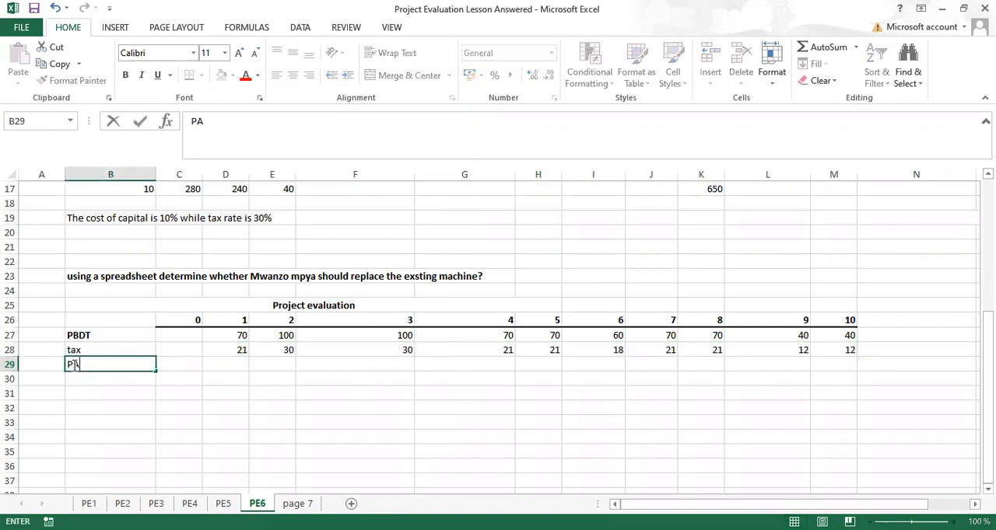
click(226, 374)
Step: Calculate profit after tax in D29 with =D27-D28, in bold with a top border, and fill it across to M29
click(228, 364)
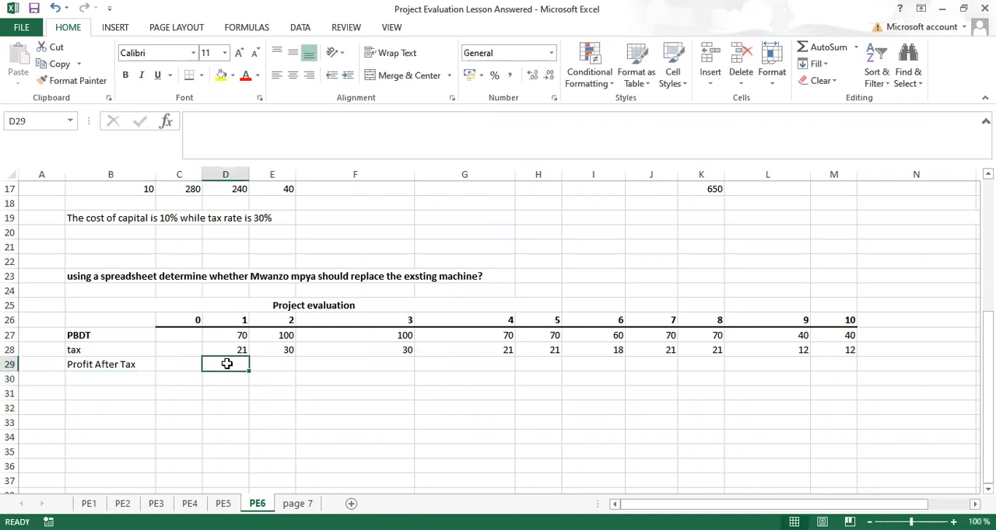
text(=)
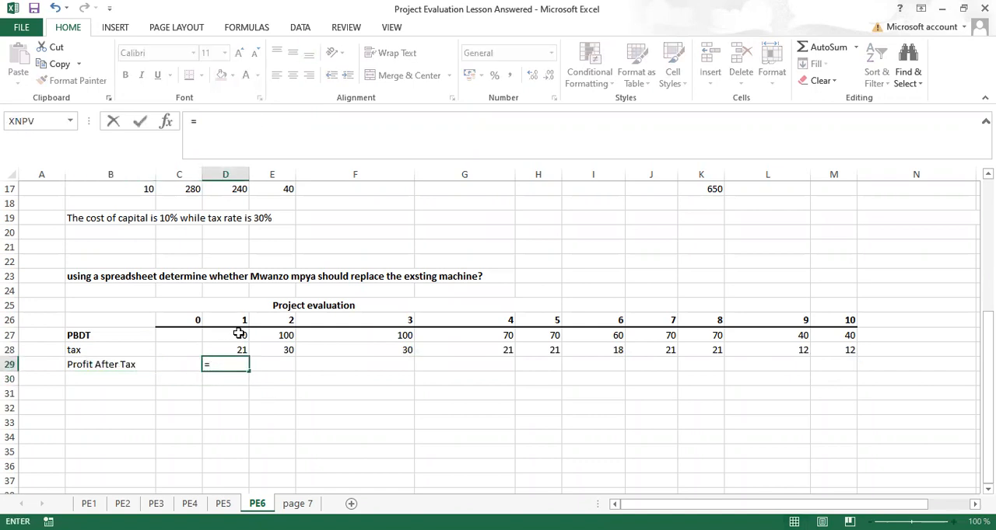
click(239, 334)
text(-)
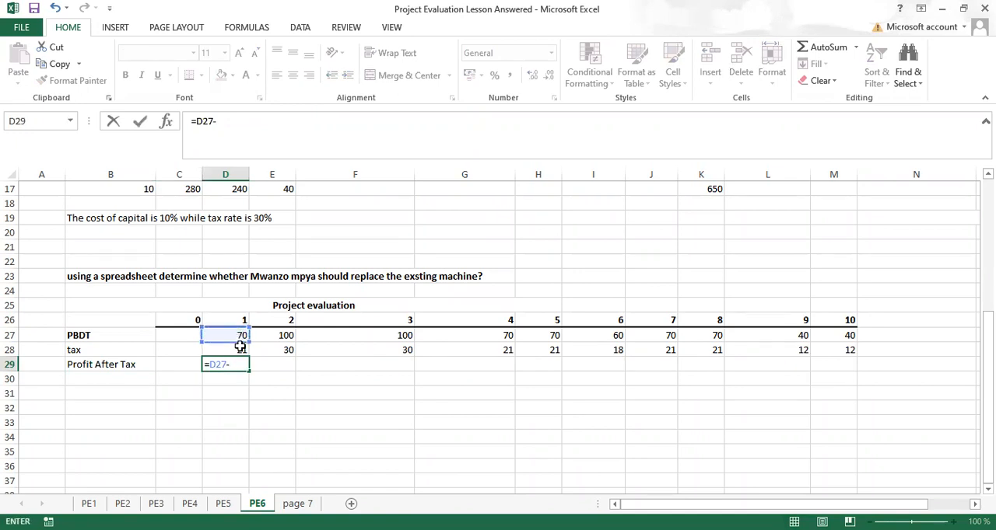
click(236, 348)
key(ctrl+Return)
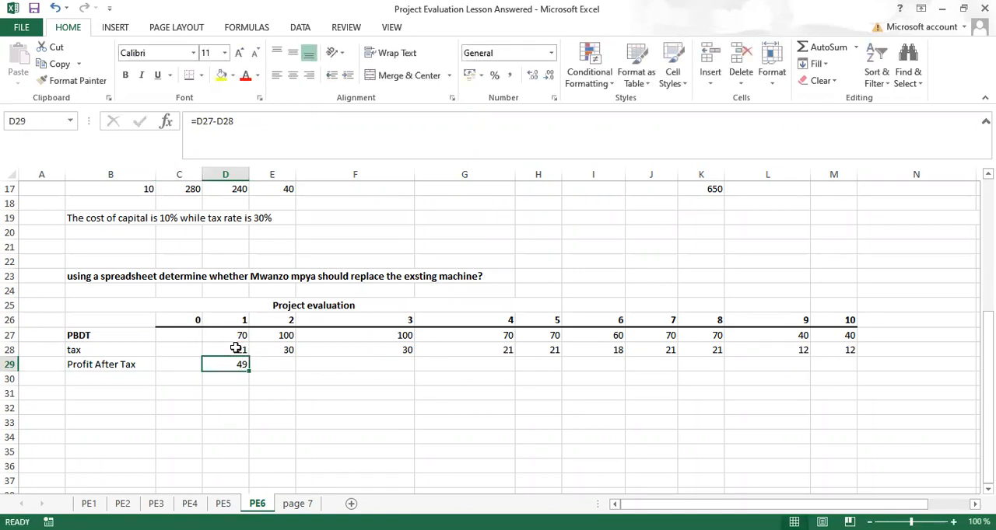
key(ctrl+b)
drag(247, 372, 843, 377)
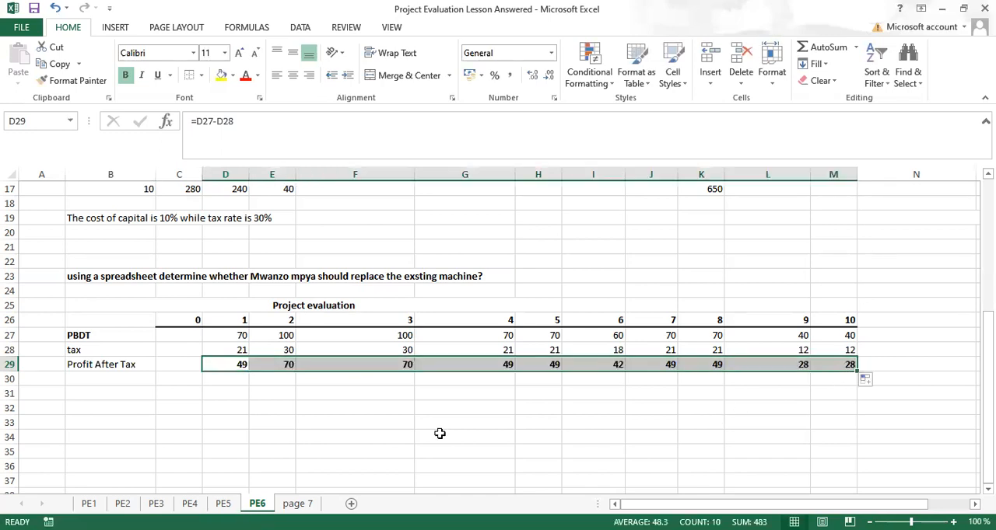
Step: Add the row label "Interest tax shield" in B30, below Profit After Tax
click(84, 378)
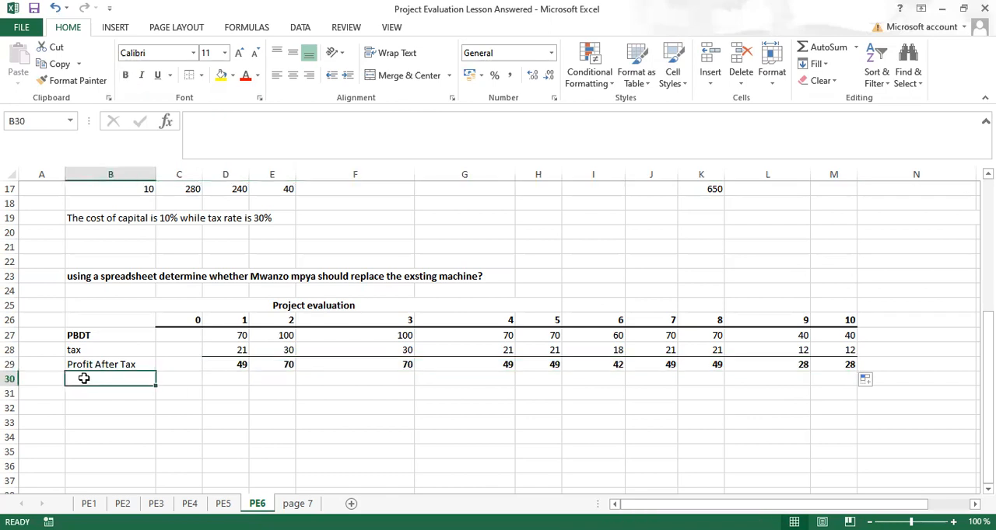
text(Intere)
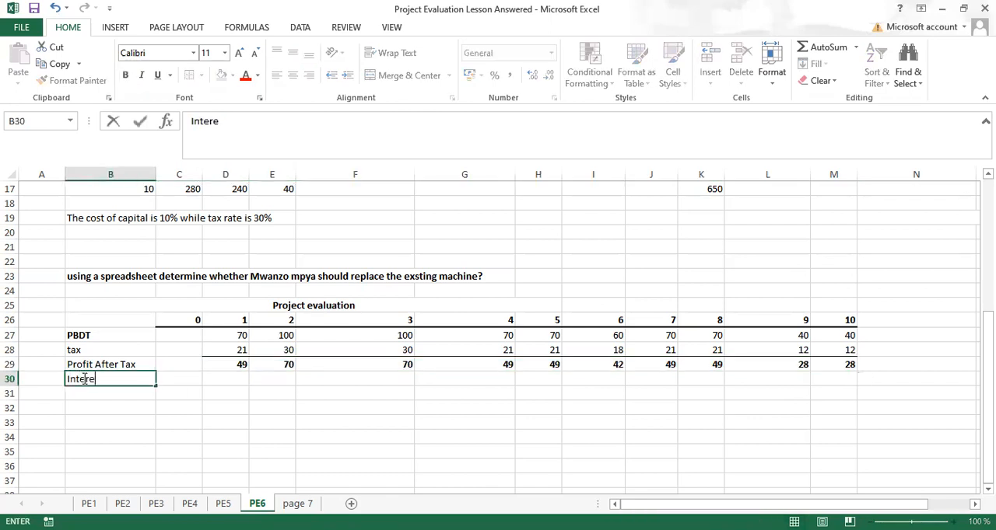
text(st tax shield)
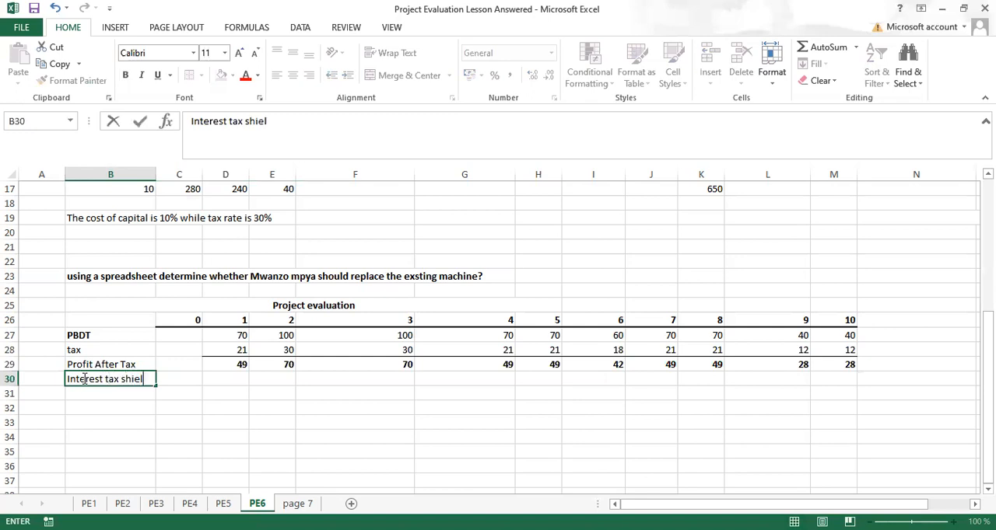
Step: Calculate the tax shield on the incremental depreciation in D30 with =$K$17*0.3 and fill it across to M30
click(236, 378)
text(=)
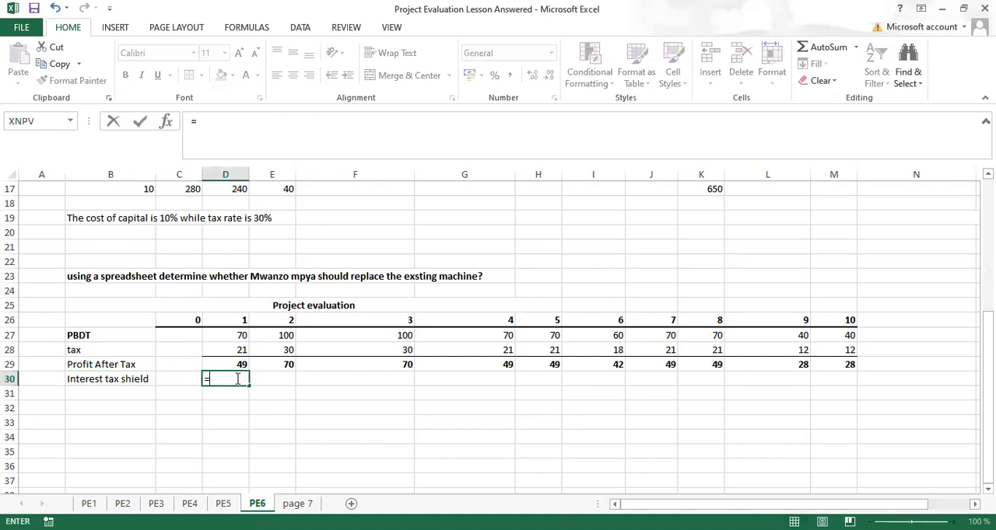
click(700, 190)
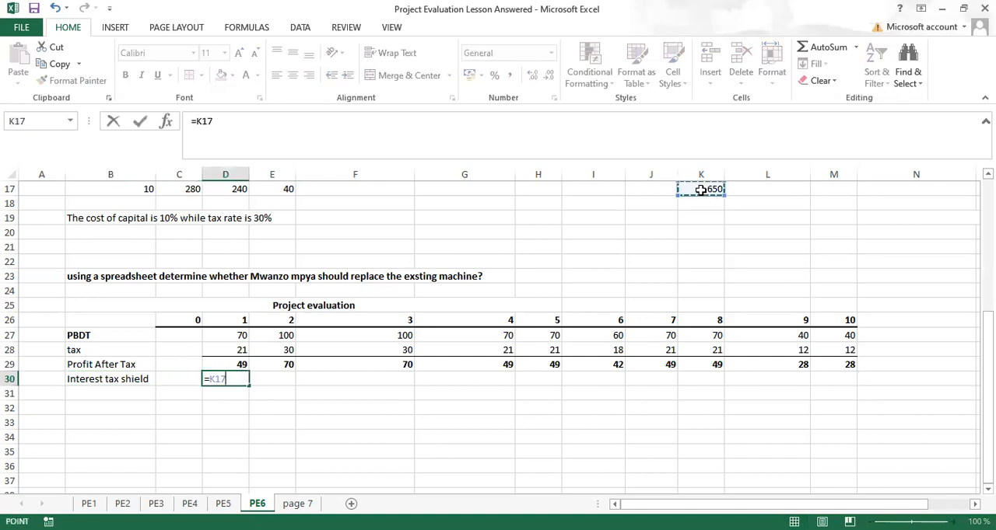
key(F4)
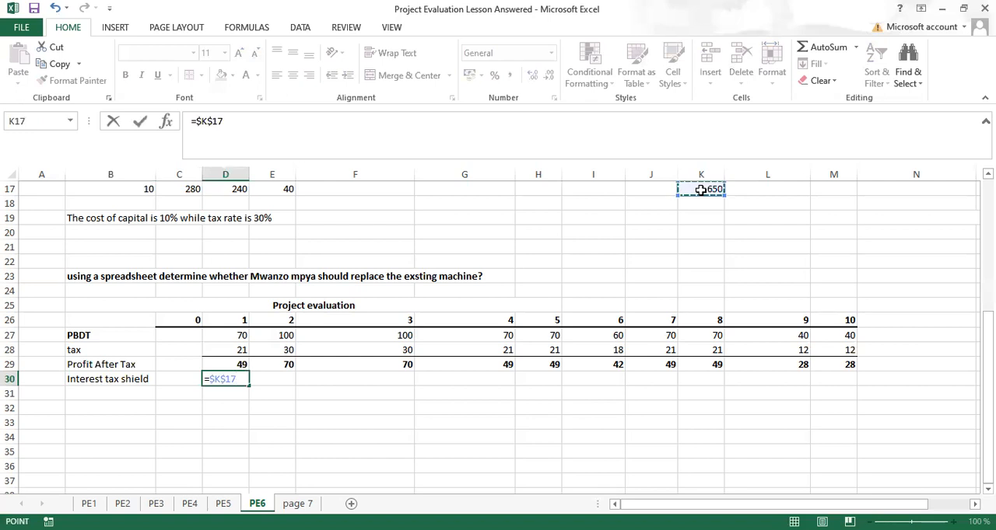
text(*.3)
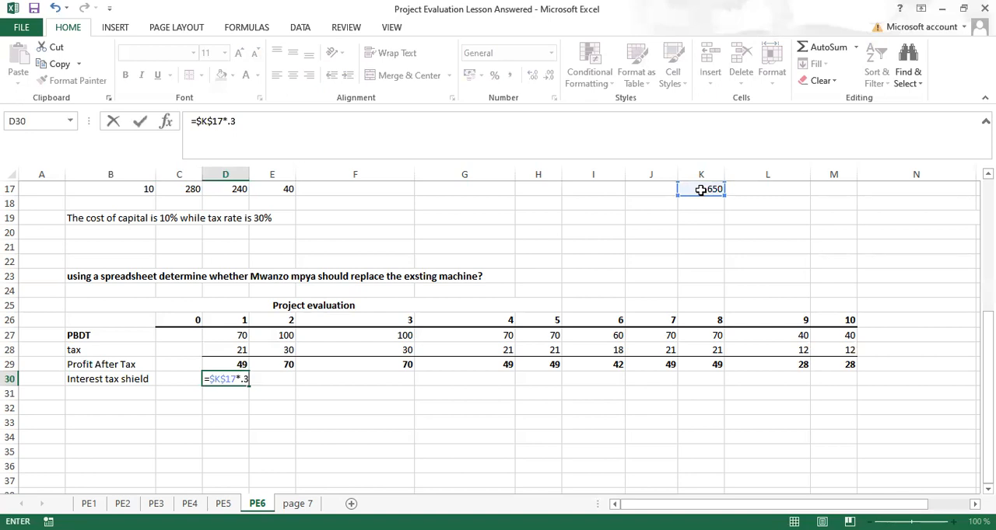
key(Return)
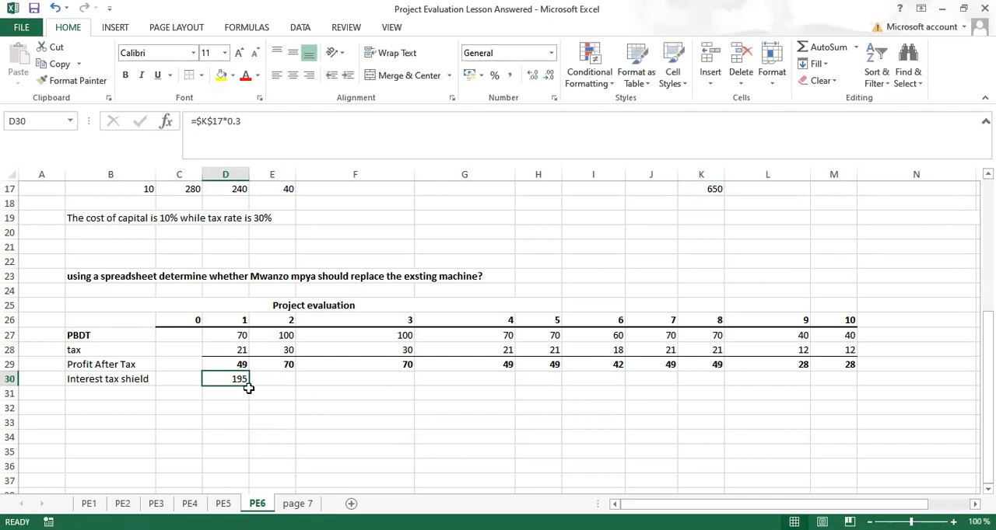
drag(248, 386, 813, 383)
drag(841, 378, 841, 379)
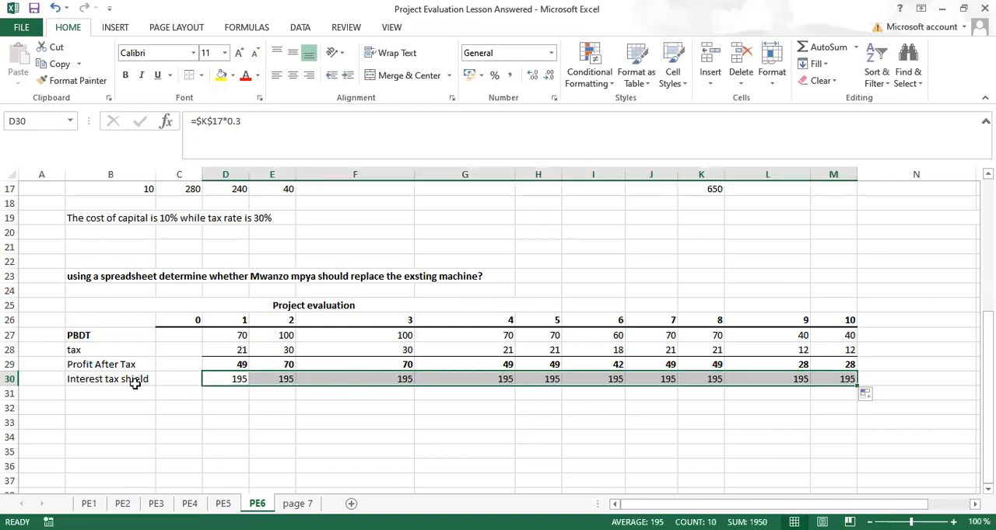
Step: Add the row label "operating cashflows" in B31, below Interest tax shield
click(101, 393)
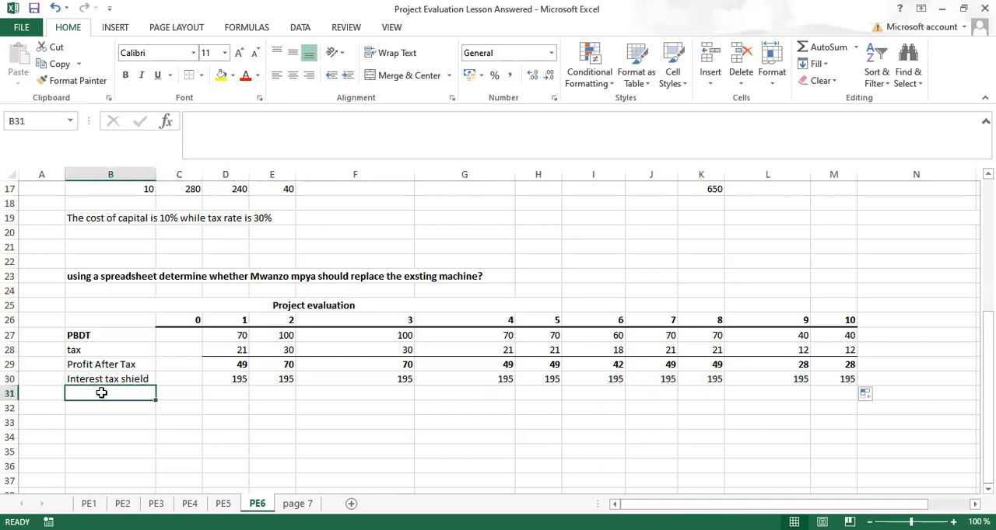
text(oper)
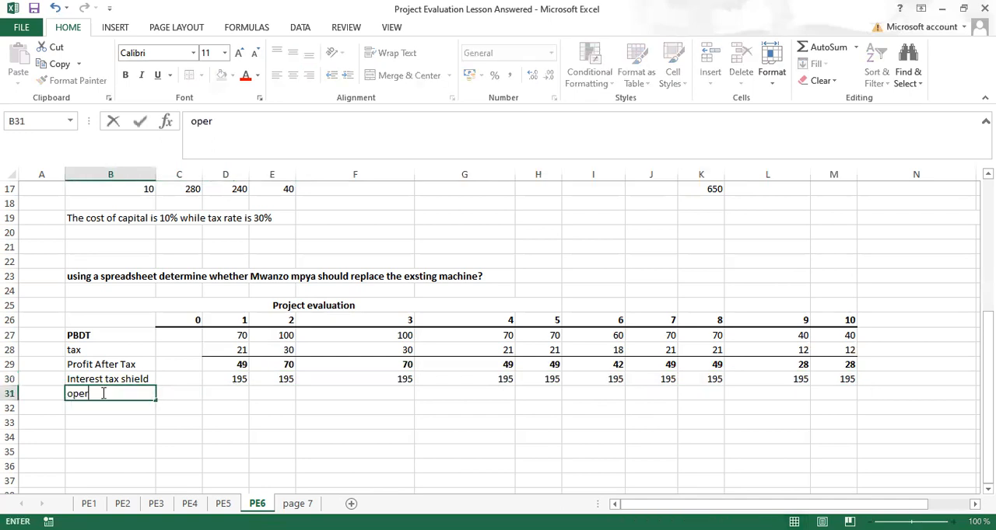
text(ating cashflows)
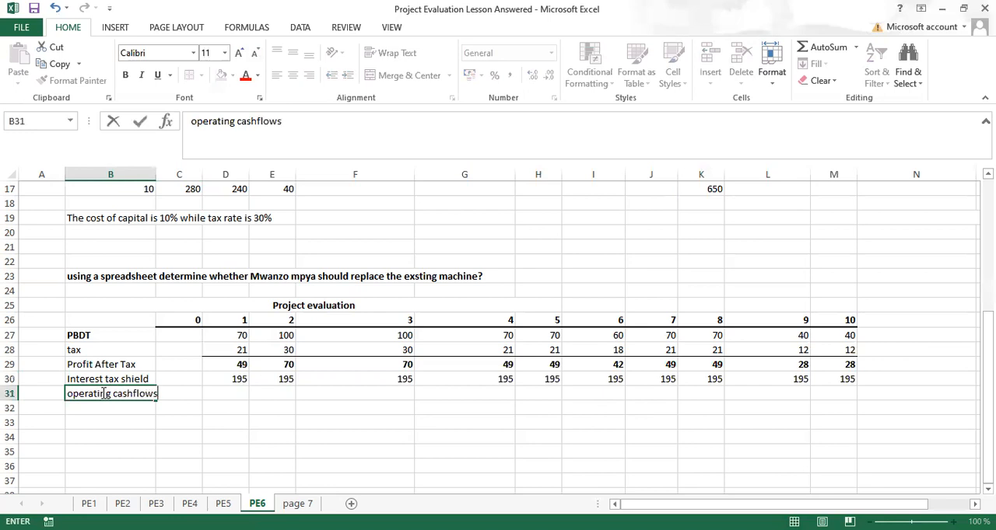
Step: Calculate operating cashflows in D31 with =D29+D30, in bold with a top border, fill across to M31, and bold the row label
key(Tab)
key(Tab)
text(=)
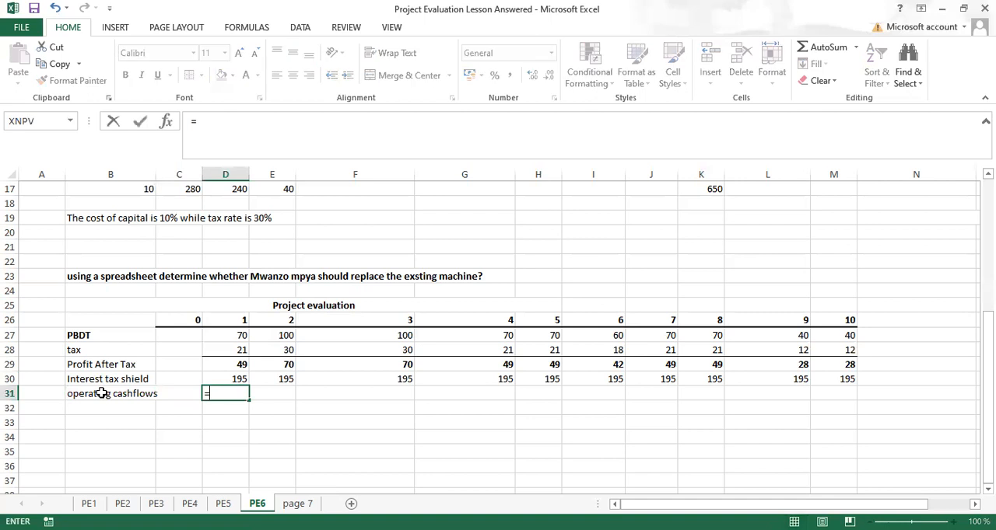
click(242, 364)
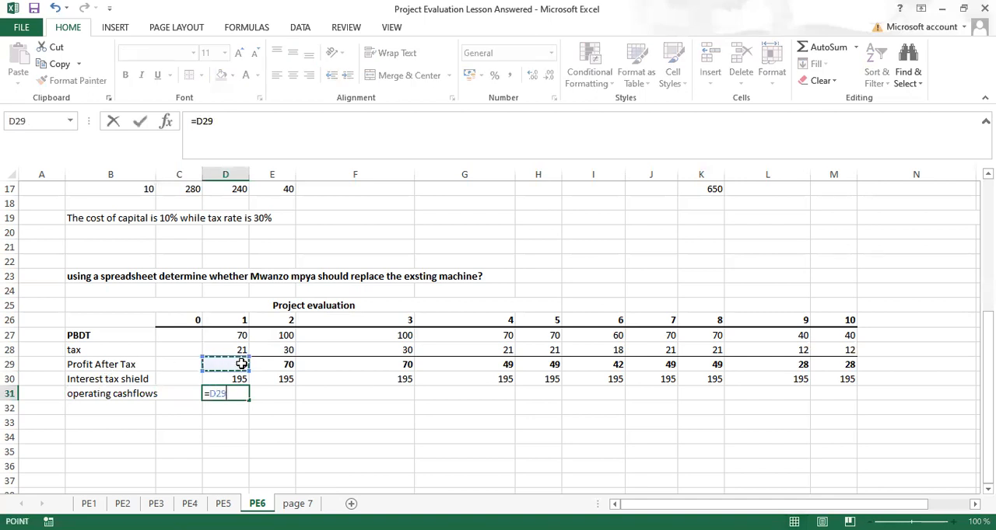
text(+)
click(239, 380)
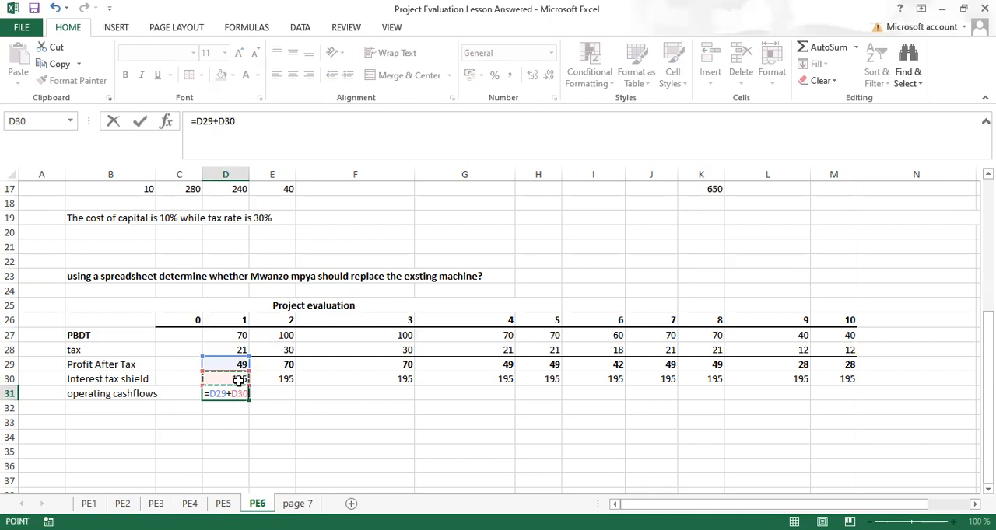
key(Return)
key(ctrl+b)
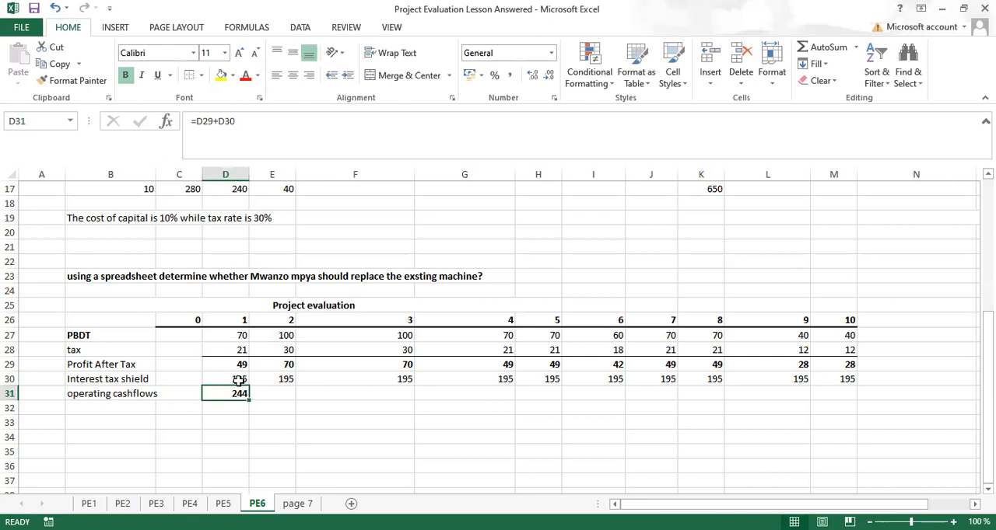
drag(248, 401, 834, 396)
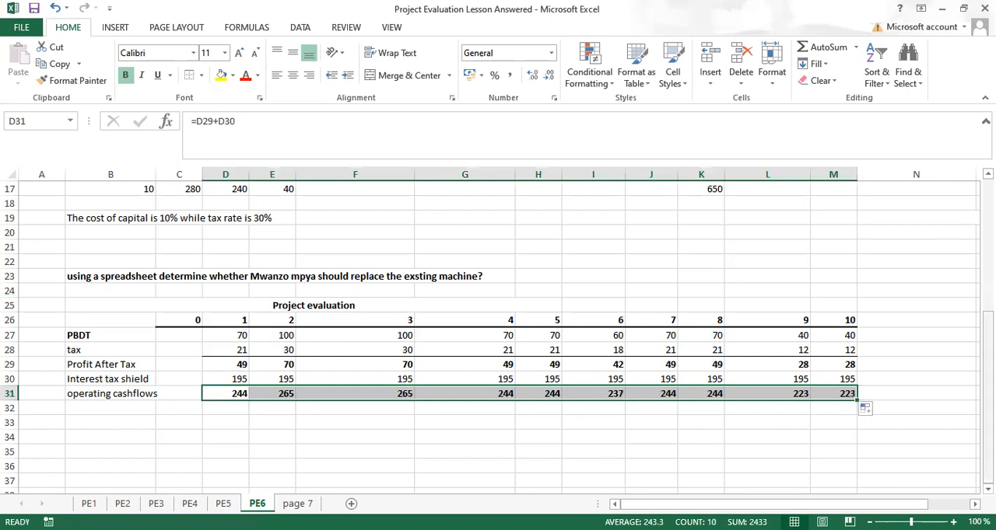
click(126, 393)
key(ctrl+b)
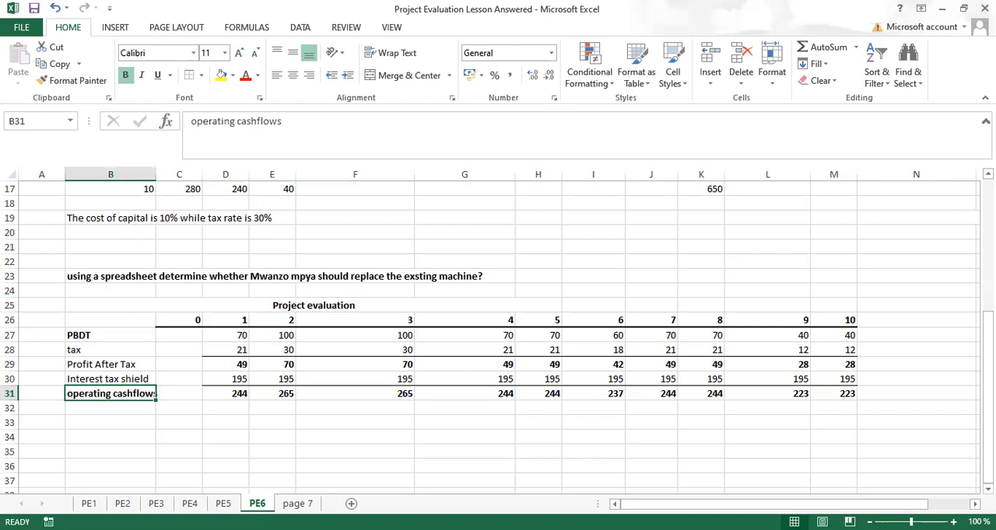
scroll(498, 335, up, 4)
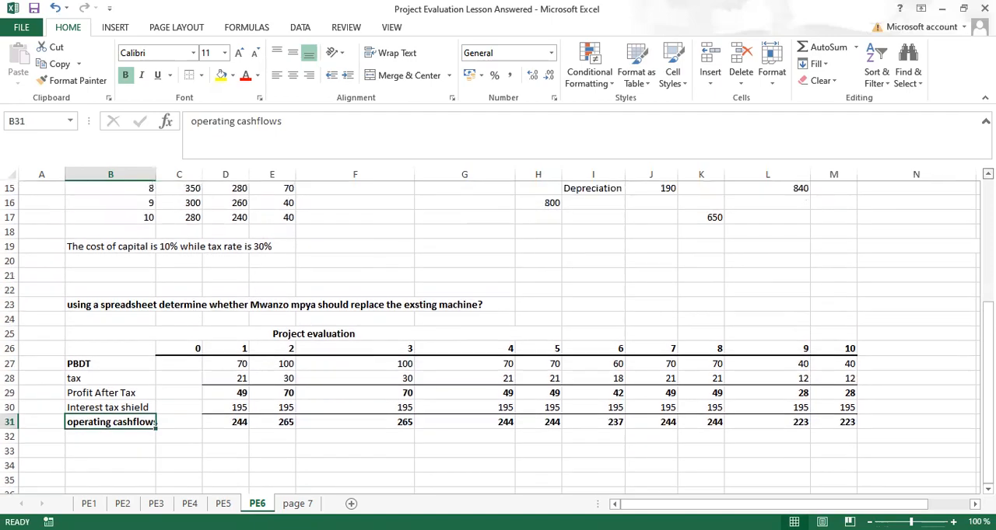
scroll(498, 334, up, 2)
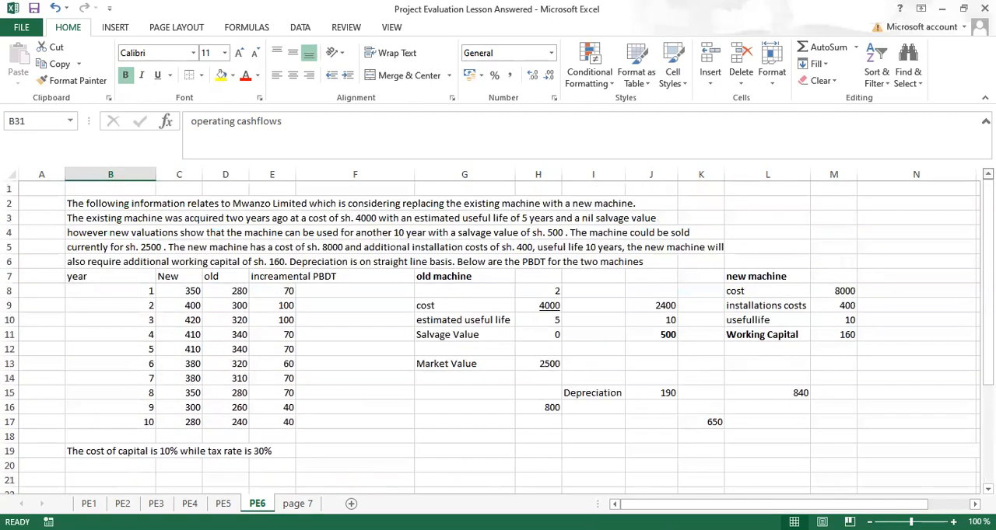
scroll(498, 334, down, 2)
scroll(498, 335, down, 5)
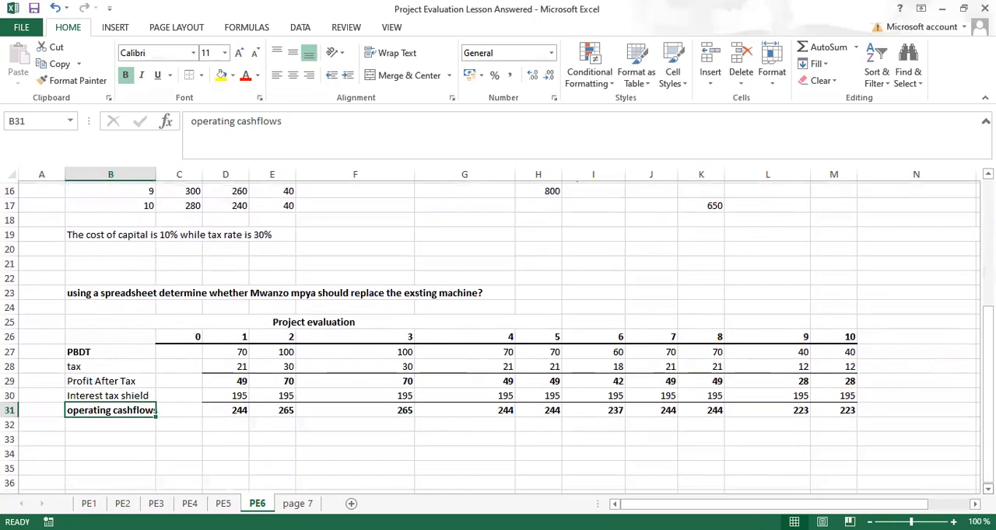
scroll(498, 334, down, 1)
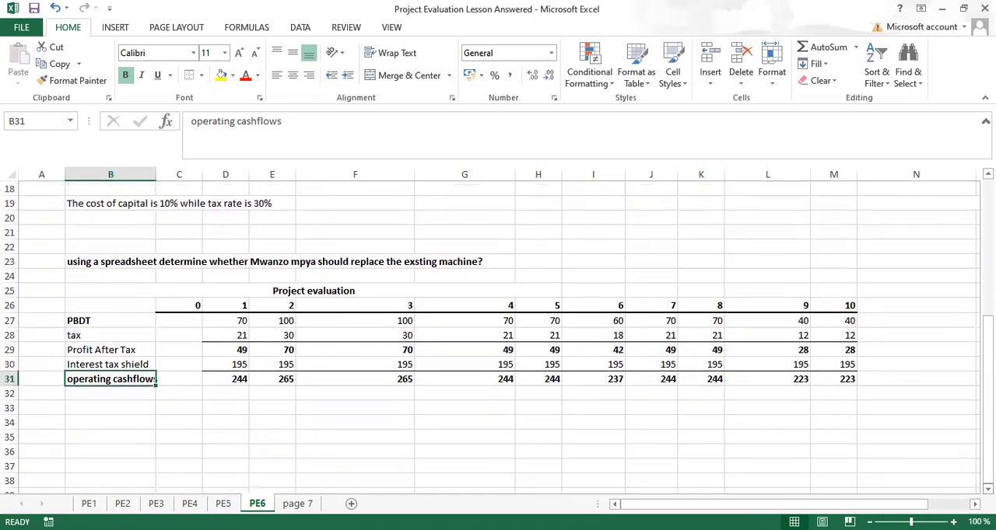
Step: Enter the section heading "investment statement" in B32, below operating cashflows
click(123, 394)
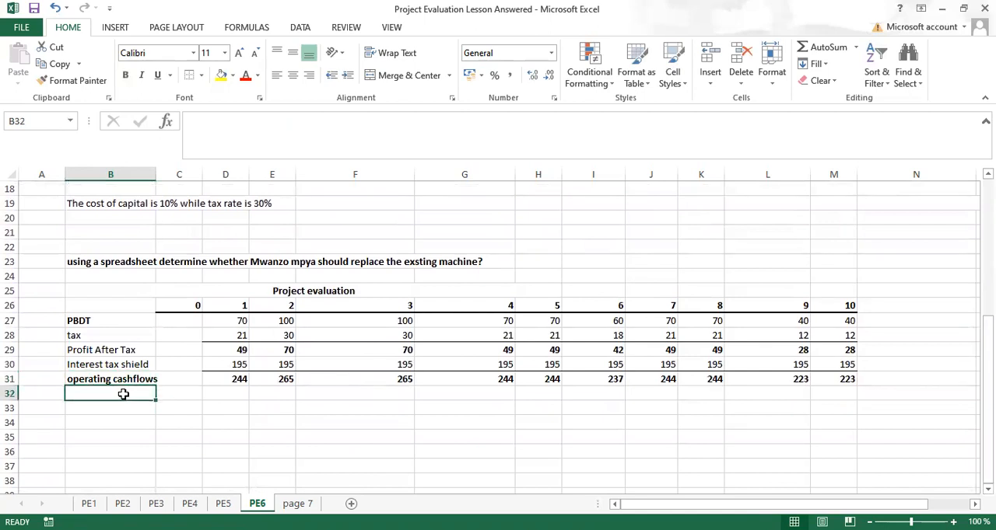
text(Binves)
text(t)
key(BackSpace)
key(BackSpace)
key(BackSpace)
key(BackSpace)
key(BackSpace)
key(BackSpace)
text(invest)
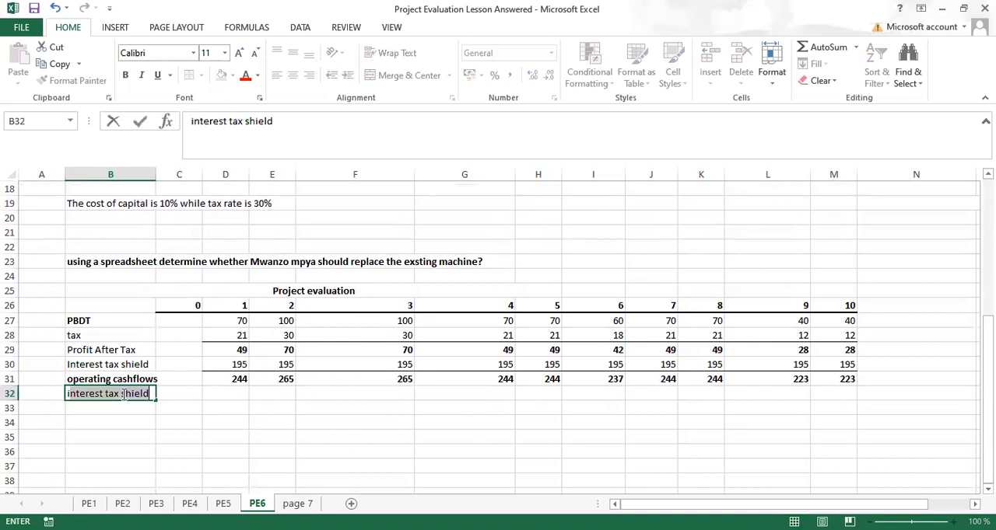
text(ment statement)
key(ctrl+Return)
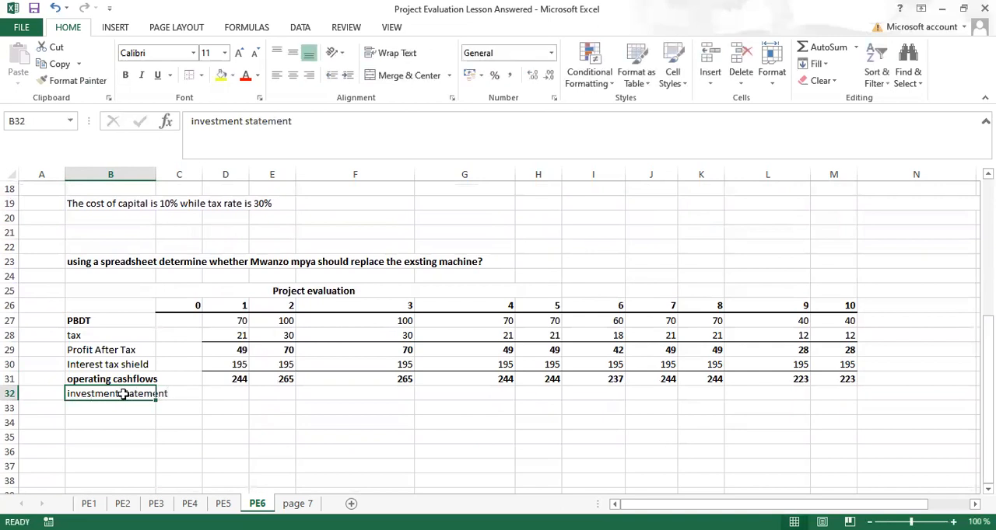
Step: Make the investment statement heading bold and merge and center it across B32:M32
key(ctrl+b)
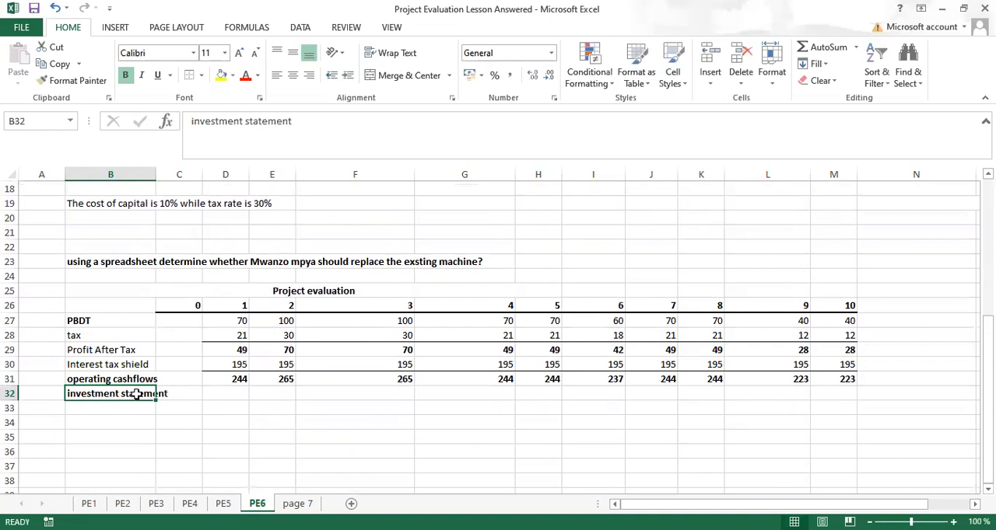
drag(136, 394, 819, 389)
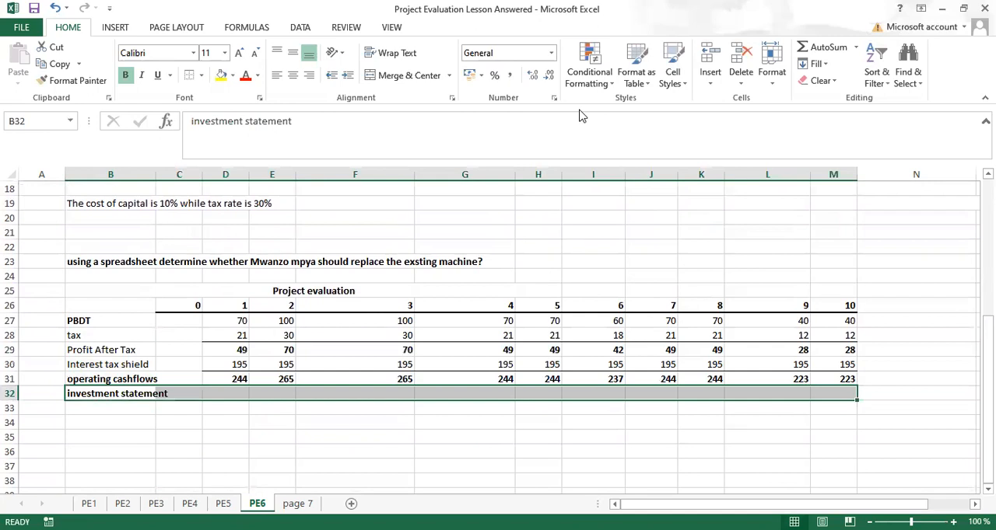
click(407, 81)
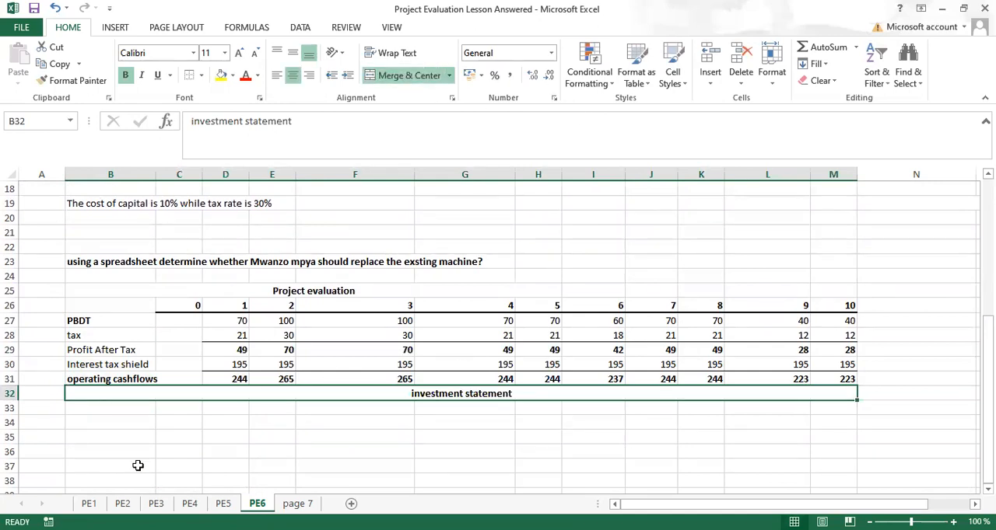
Step: Add the row label "fixed asset investment" in B33, below the investment statement heading
click(93, 409)
text(fixed asset invest)
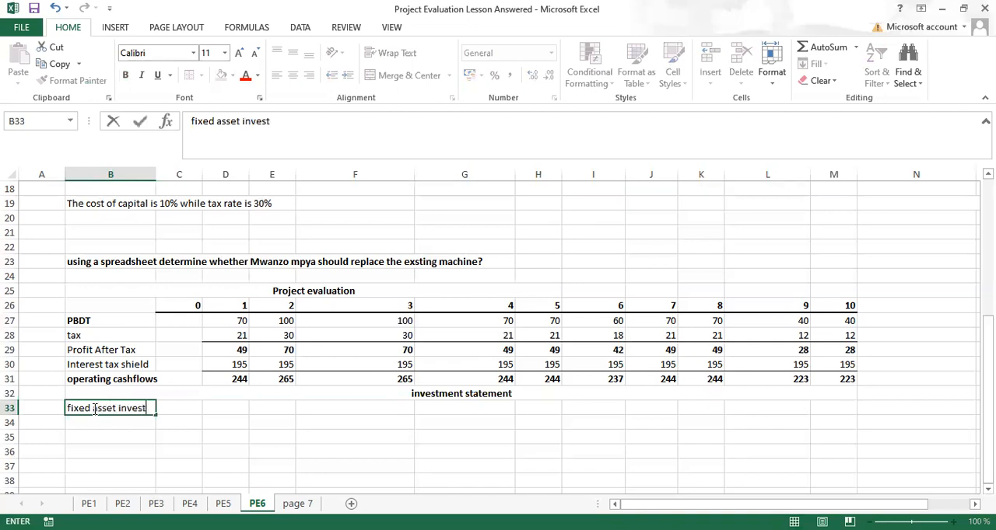
text(ment)
key(Return)
Step: Add the row label "working capital investment" in B34
text(wo)
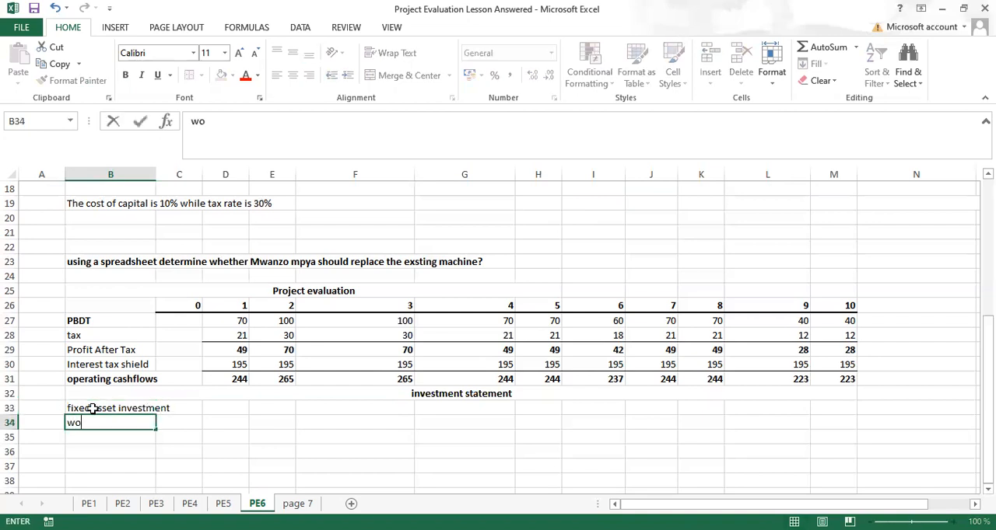
text(rking capital invest)
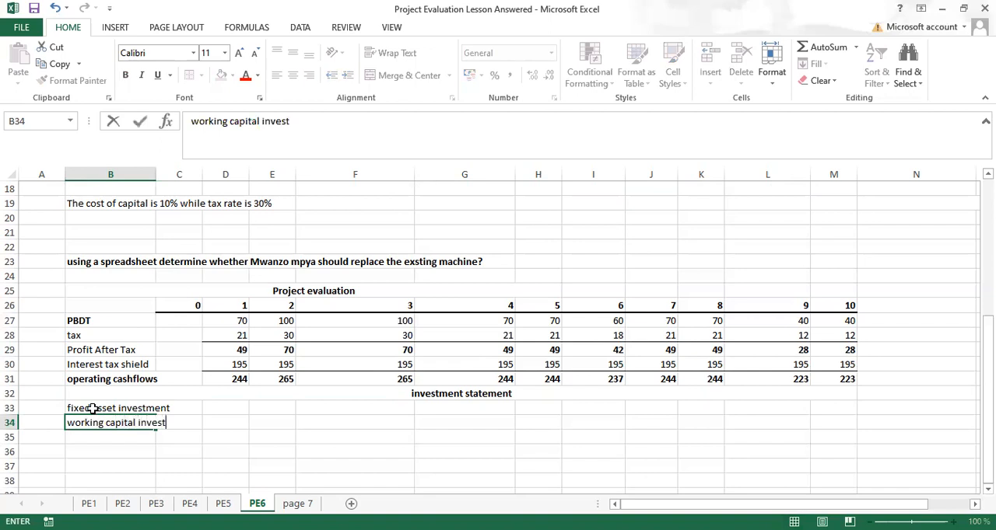
text(ment)
key(Return)
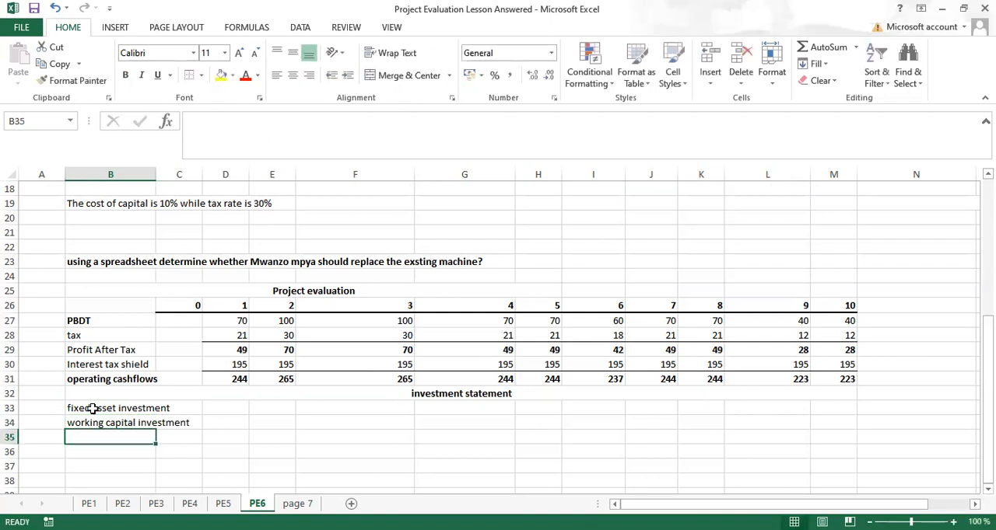
Step: Add the row label "cash of equipment" in B35, below working capital investment
text(cash)
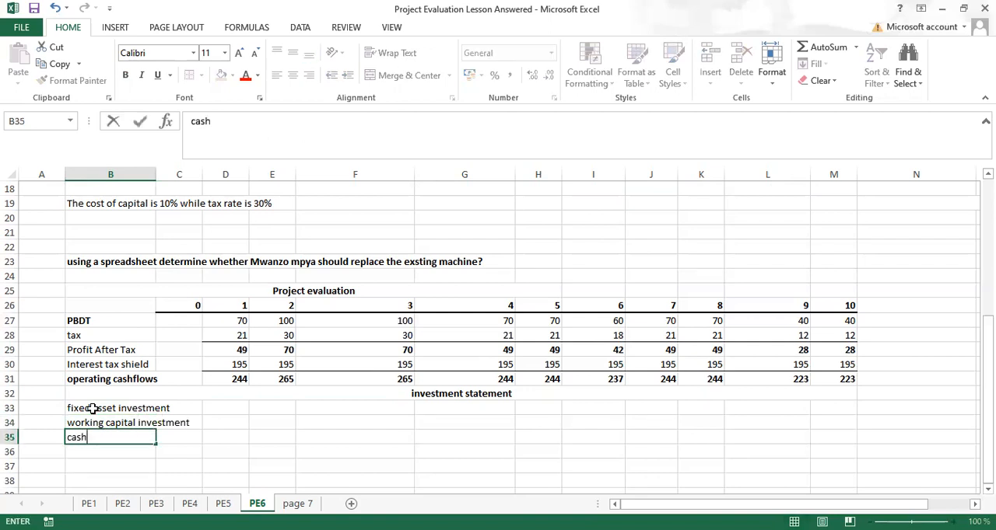
text( of equip)
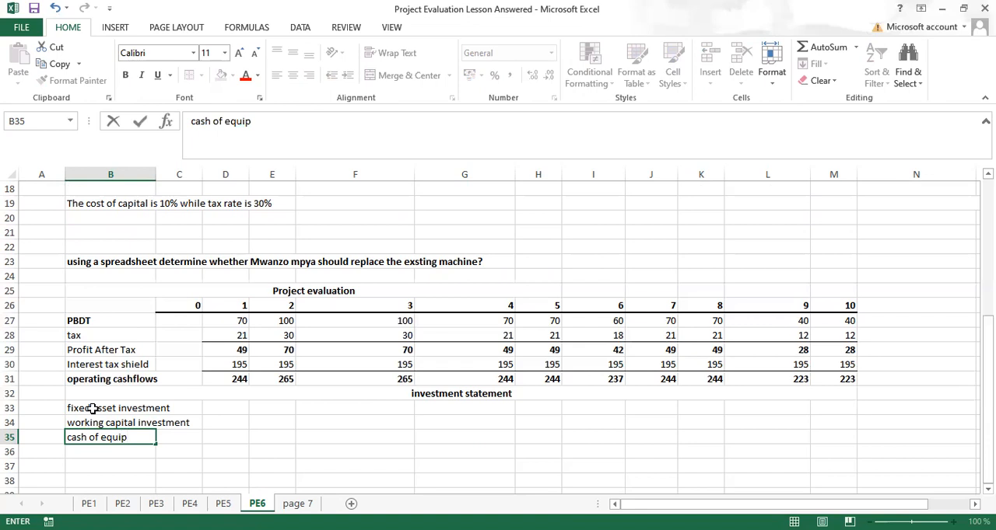
text(ment)
key(Return)
Step: Add the row label "capital gain tax" in B36, below cash of equipment
text(capit)
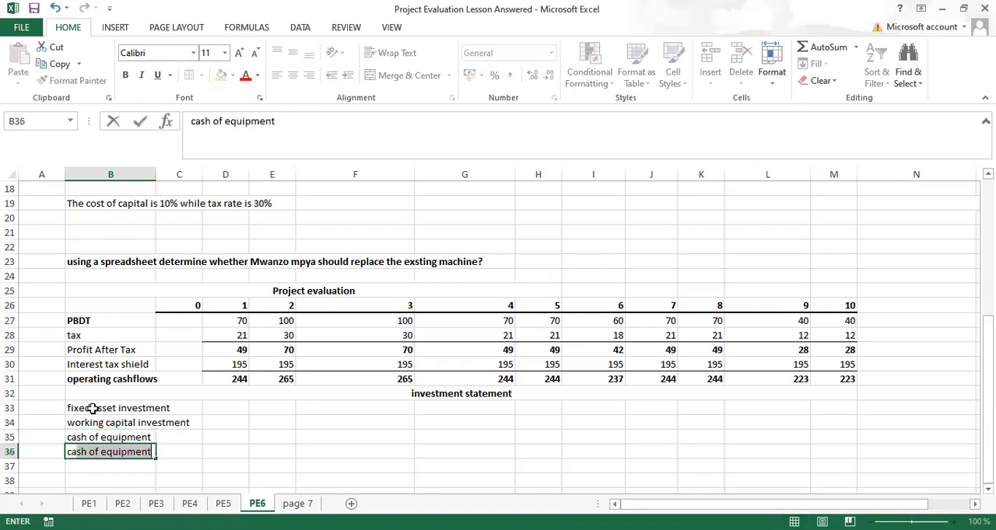
text(al gain tax)
key(Return)
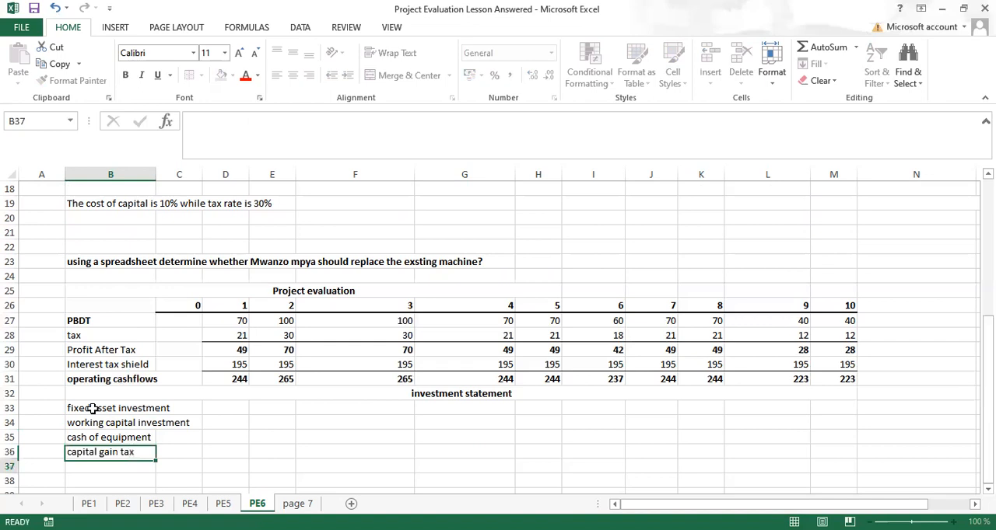
Step: Add the row label "terminal benefits" in B37, below capital gain tax
text(ter)
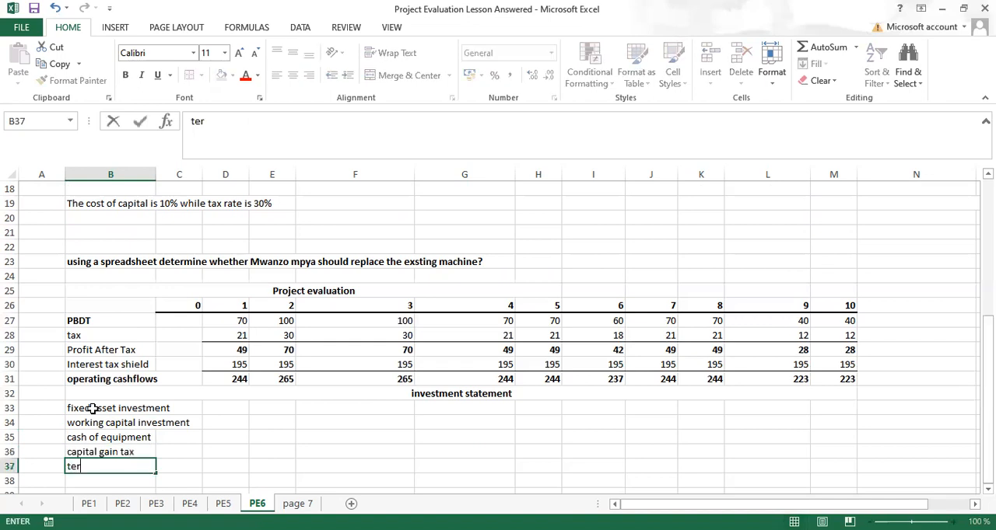
text(minal benefits)
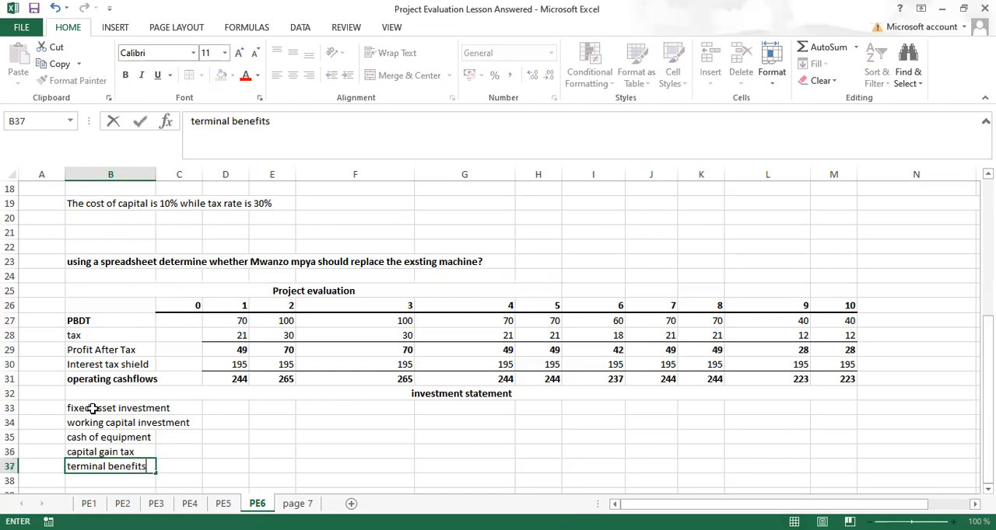
key(Return)
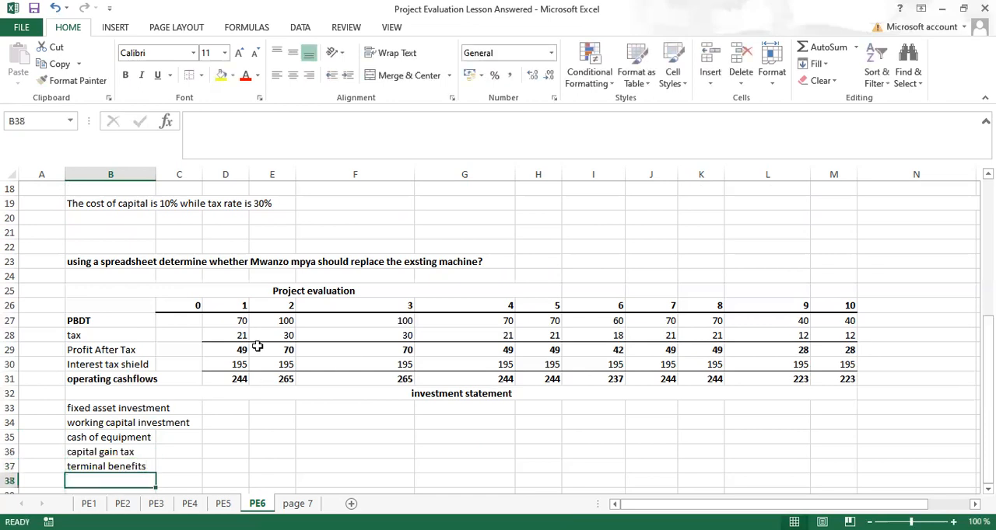
Step: Try to fit column B to its contents by merging and centering the question across B23:F23
double_click(156, 169)
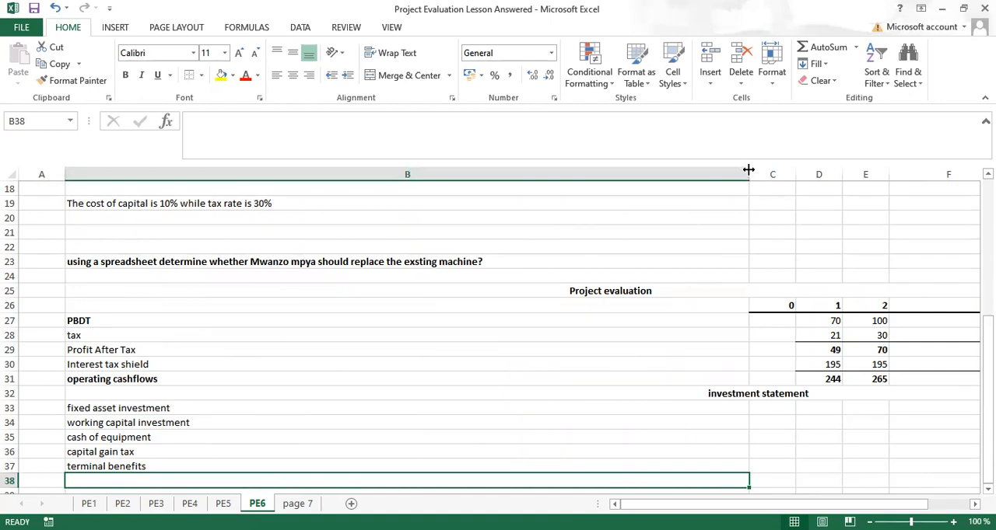
drag(749, 168, 223, 226)
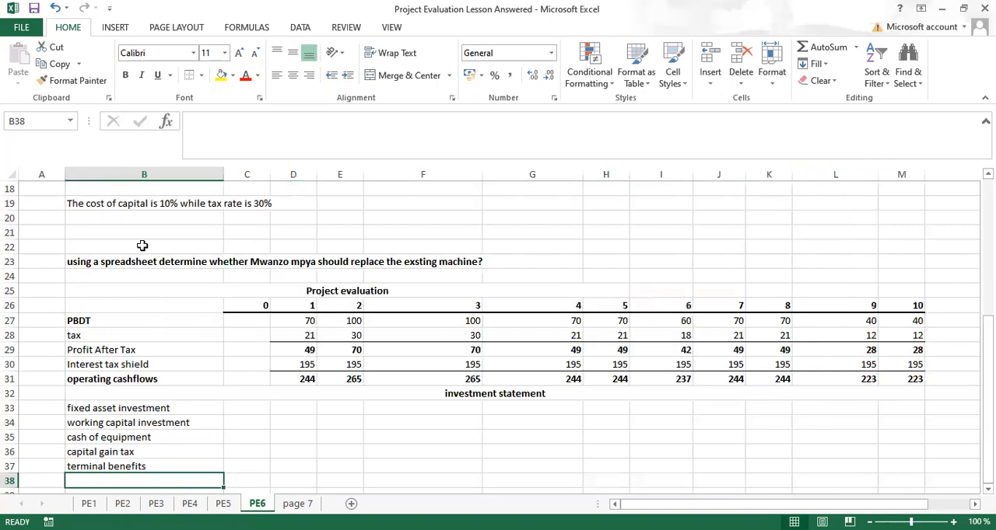
click(117, 262)
drag(218, 262, 426, 266)
click(412, 78)
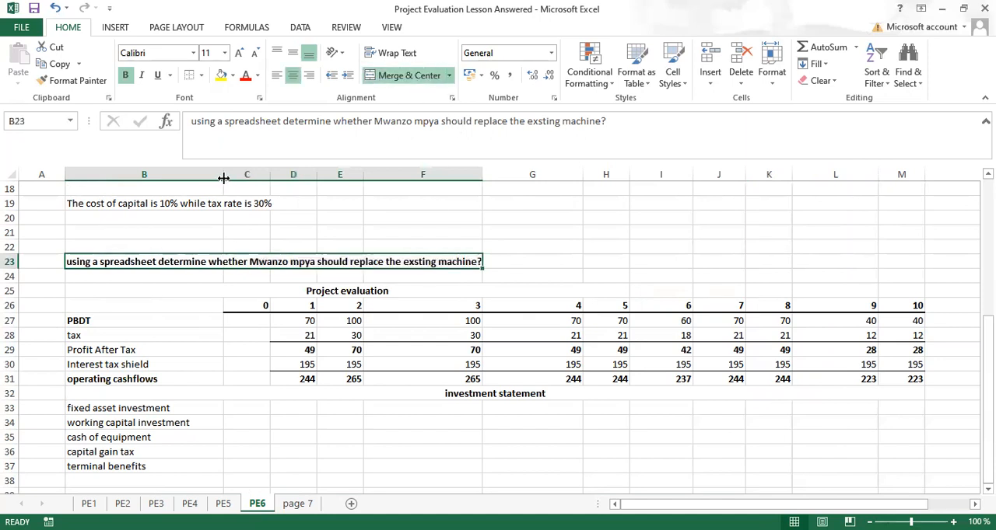
drag(223, 178, 749, 179)
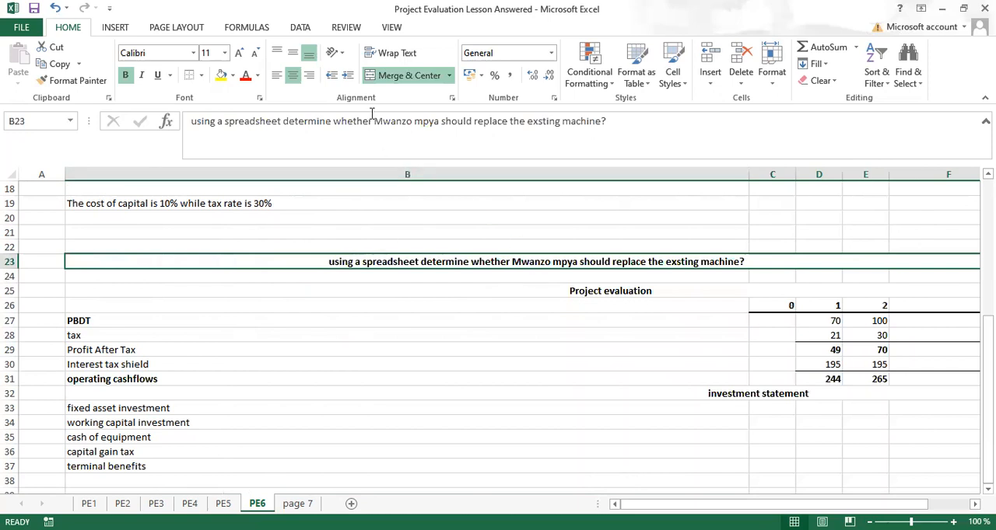
click(404, 77)
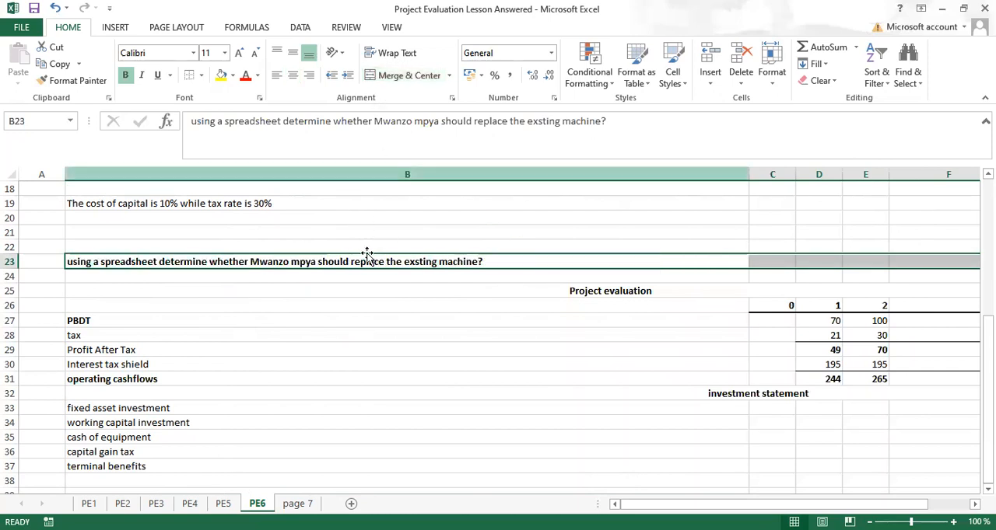
Step: Narrow column B until it just fits the "working capital investment" label
drag(748, 180, 190, 204)
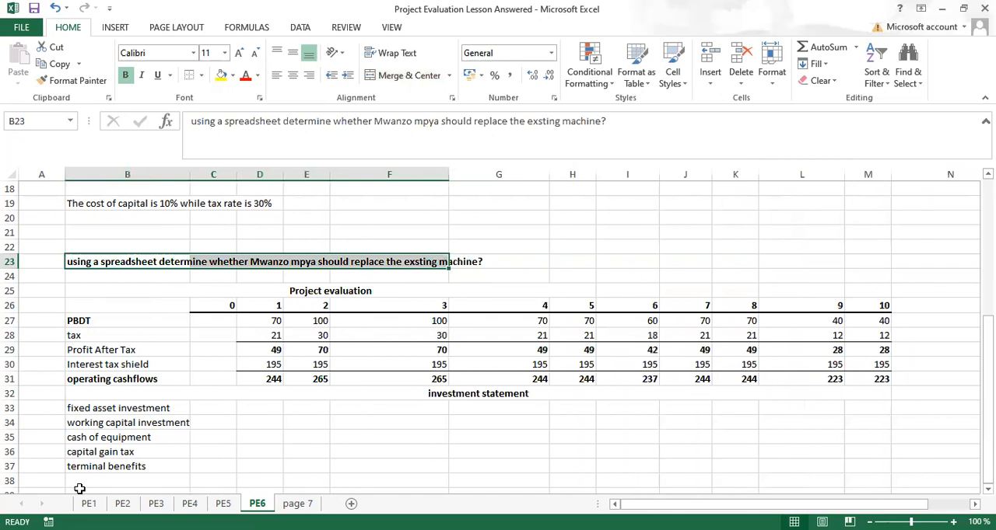
Step: Enter -8400 as the year 0 fixed asset investment in C33
click(211, 408)
text(-8)
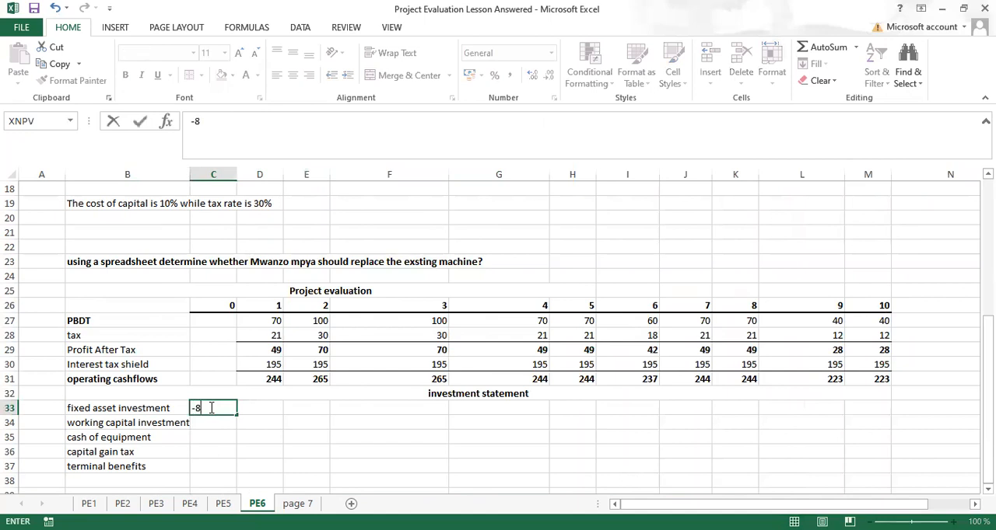
key(BackSpace)
text(8400)
key(ctrl+Return)
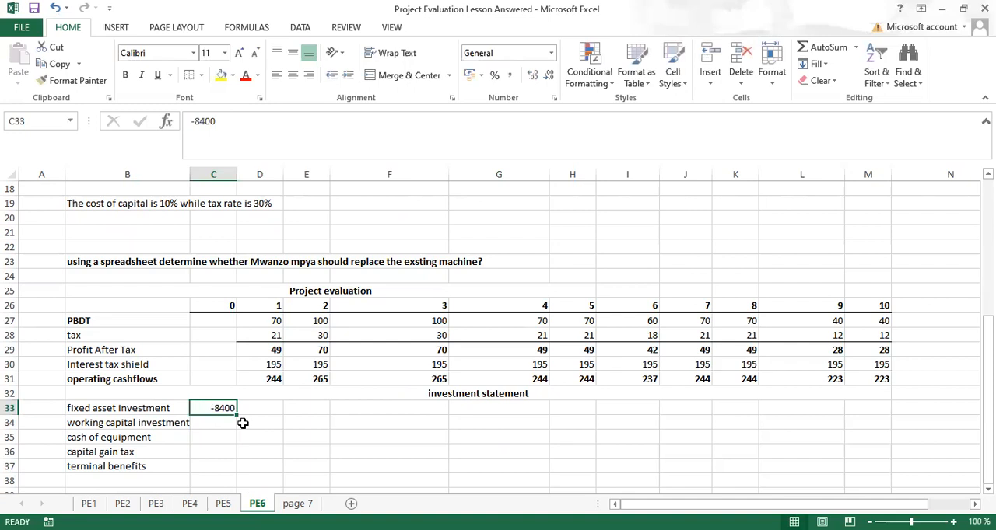
click(217, 424)
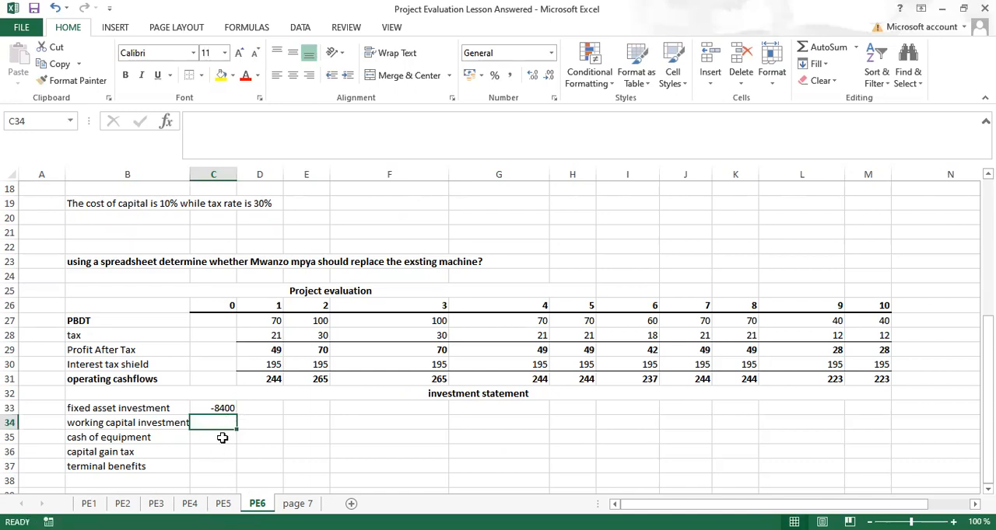
click(222, 438)
click(218, 423)
text(-)
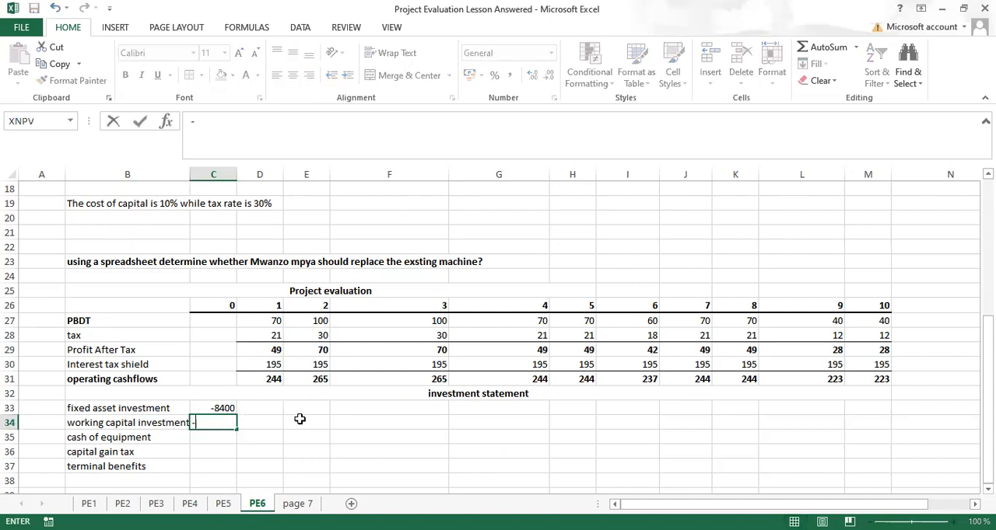
text(160)
key(ctrl+Return)
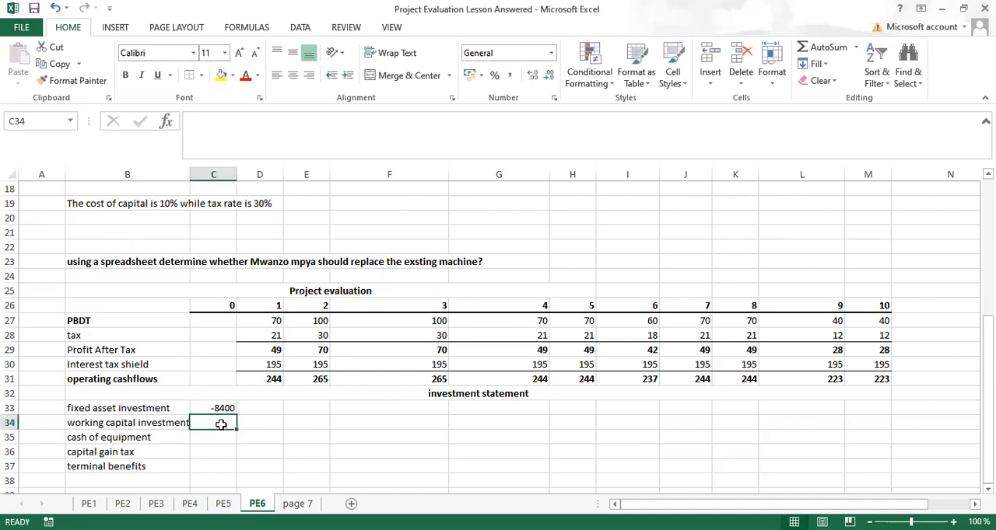
Step: Enter -160 as the year 0 working capital investment in C34
text(1-)
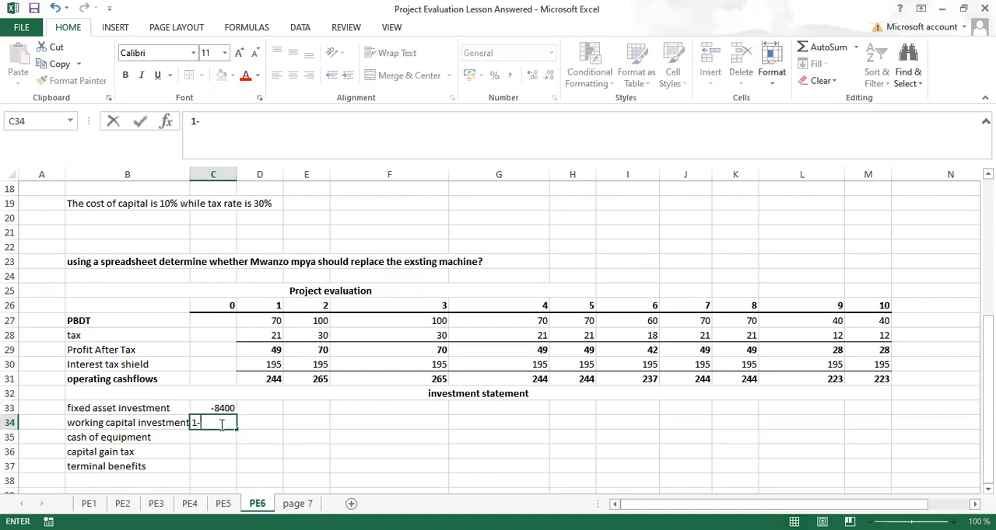
key(BackSpace)
key(BackSpace)
text(-1)
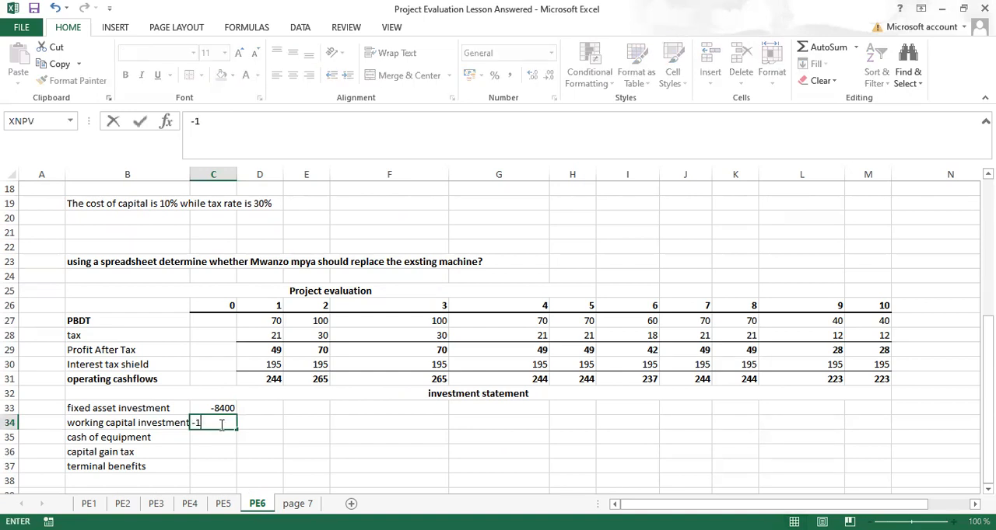
text(60)
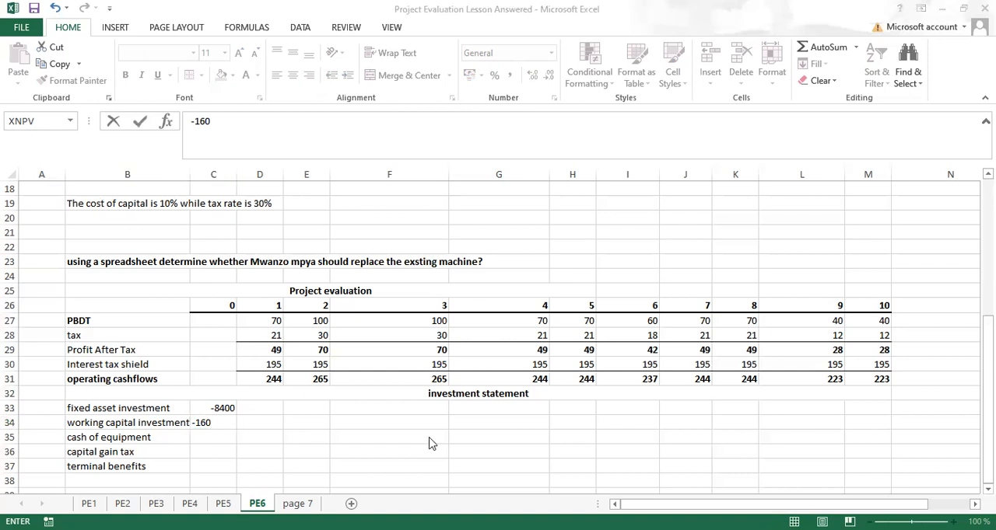
click(223, 421)
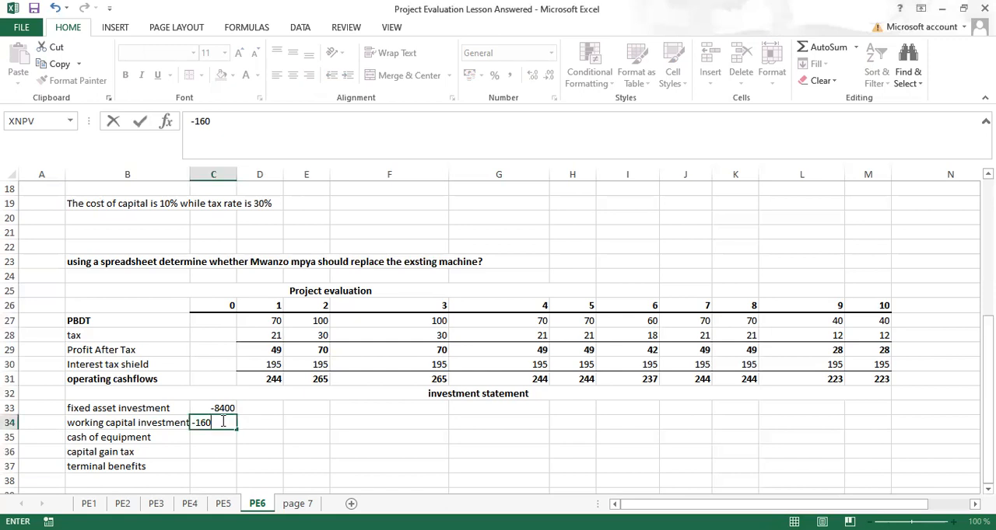
click(223, 422)
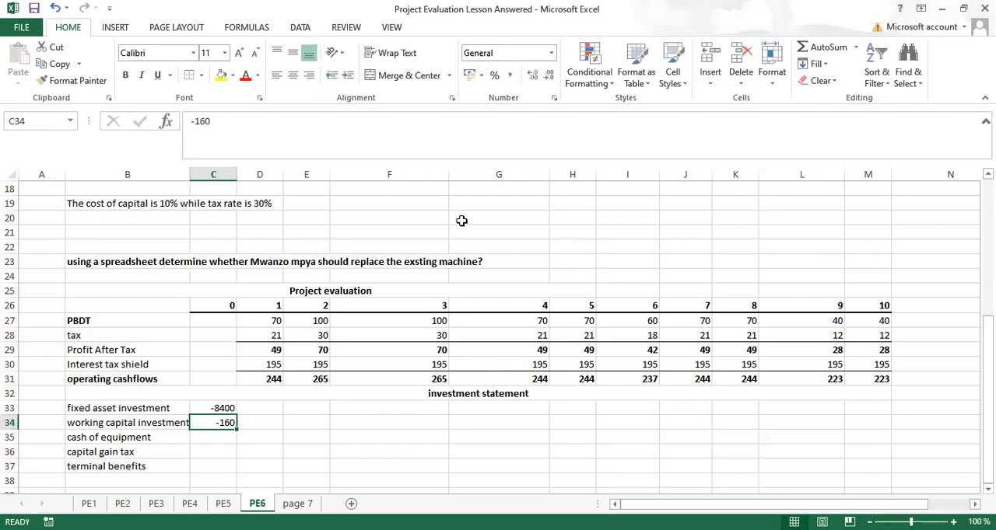
scroll(497, 334, up, 4)
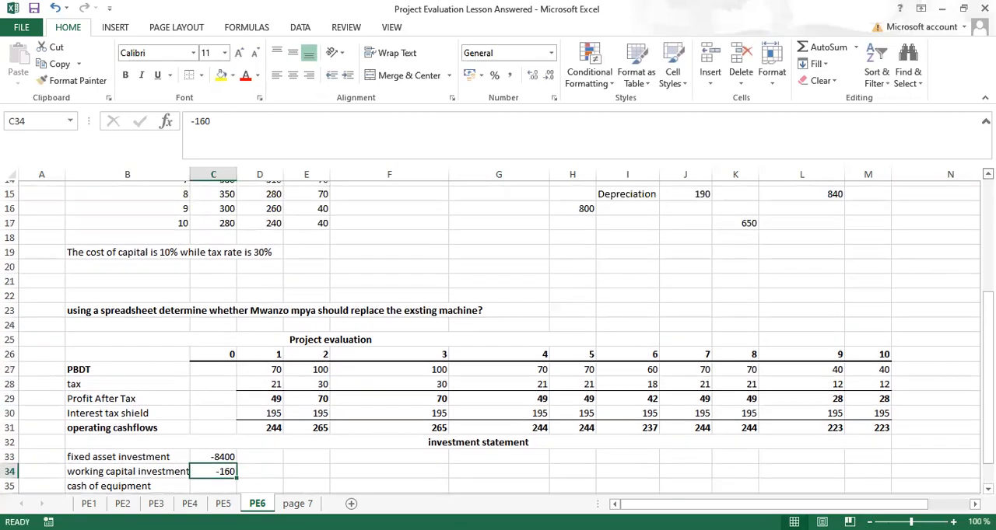
Step: Enter 2500 as the year 0 cash of equipment in C35, based on the old machine's market value
scroll(361, 276, up, 3)
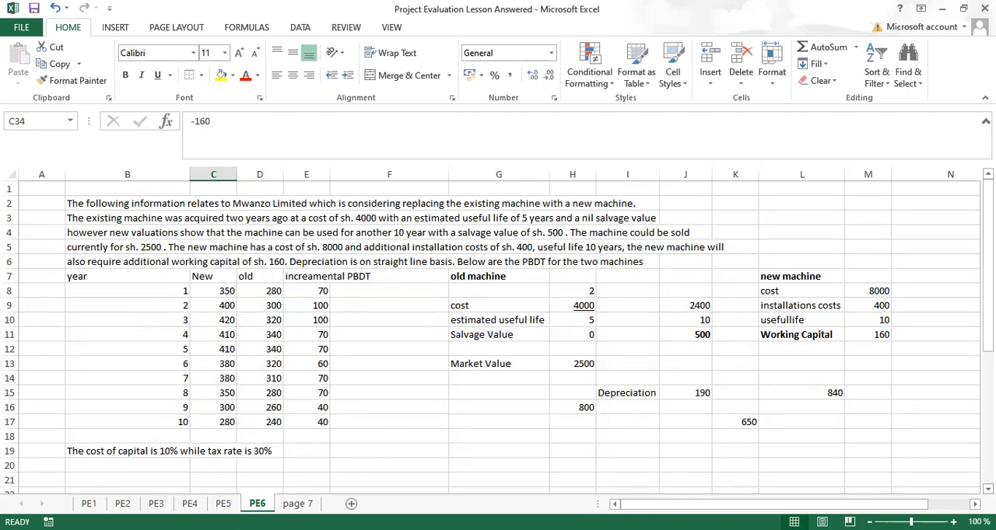
scroll(497, 335, down, 4)
scroll(87, 462, down, 3)
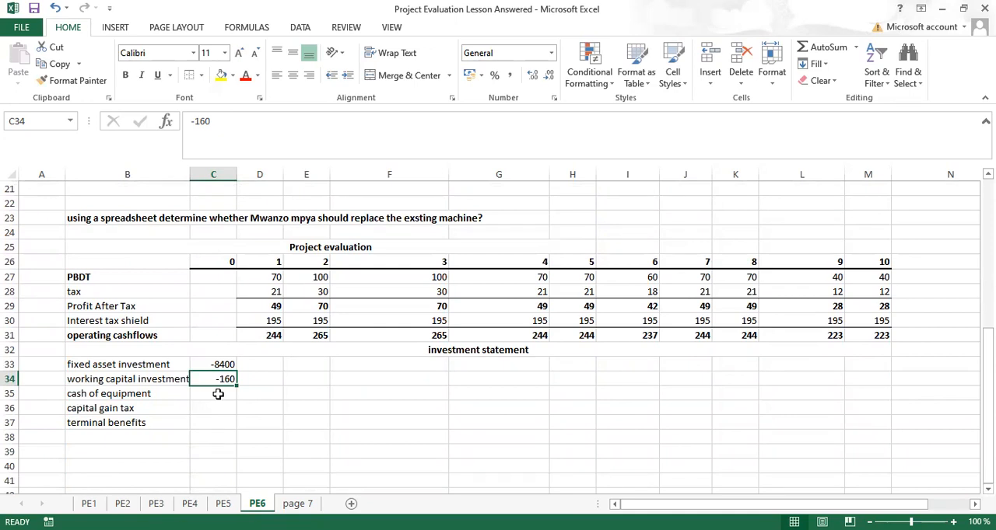
click(218, 394)
text(25)
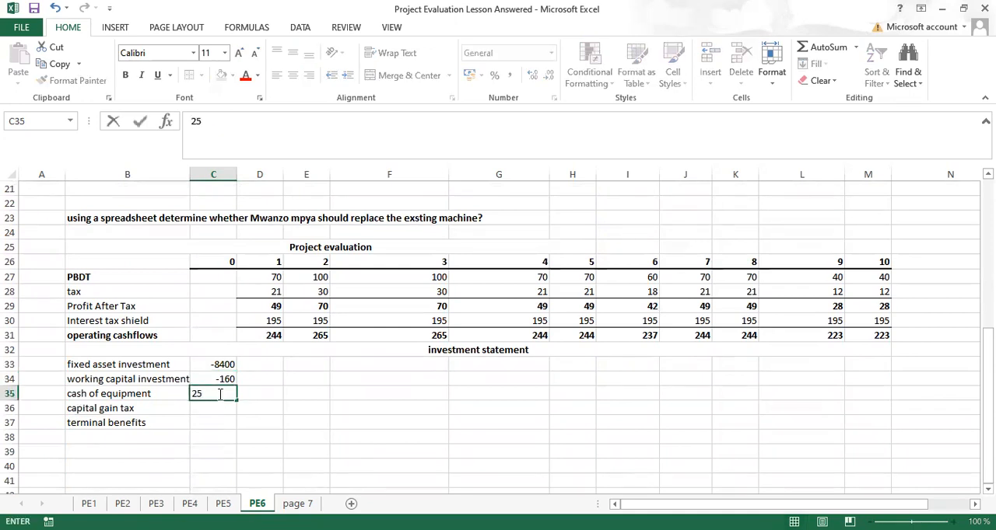
key(BackSpace)
scroll(497, 331, up, 5)
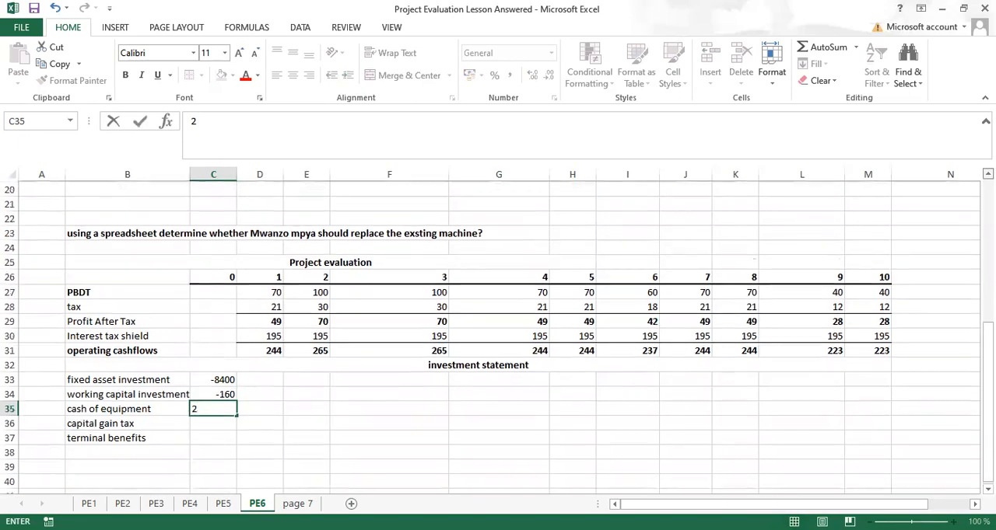
scroll(498, 330, up, 3)
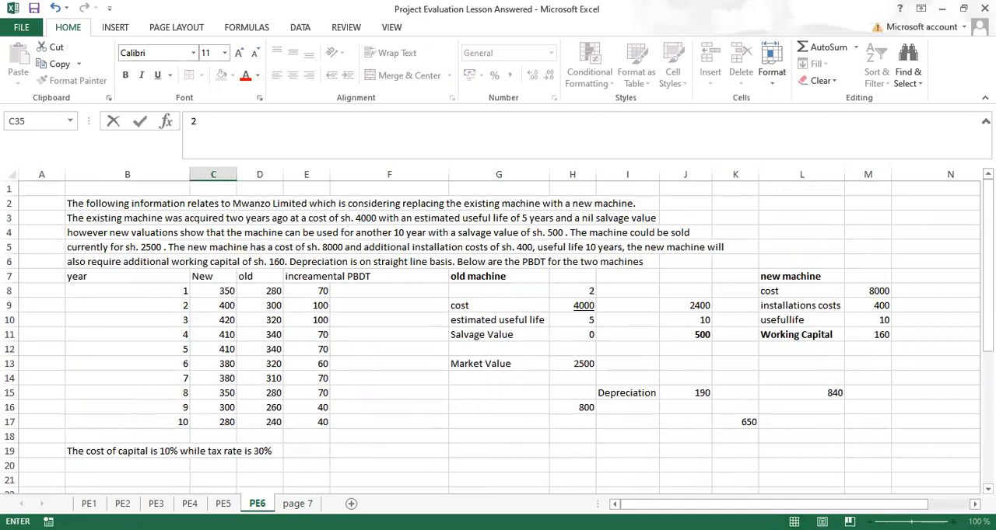
scroll(498, 331, down, 4)
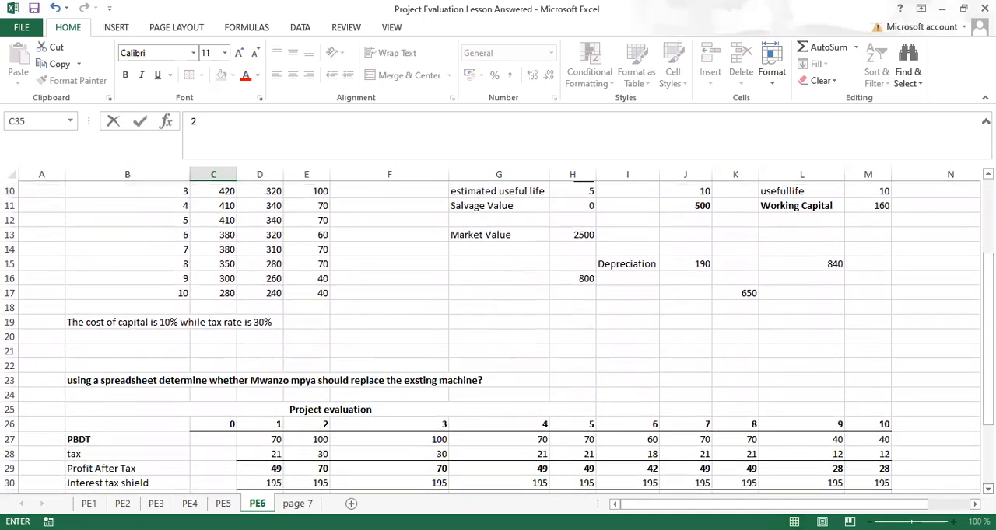
scroll(498, 331, down, 2)
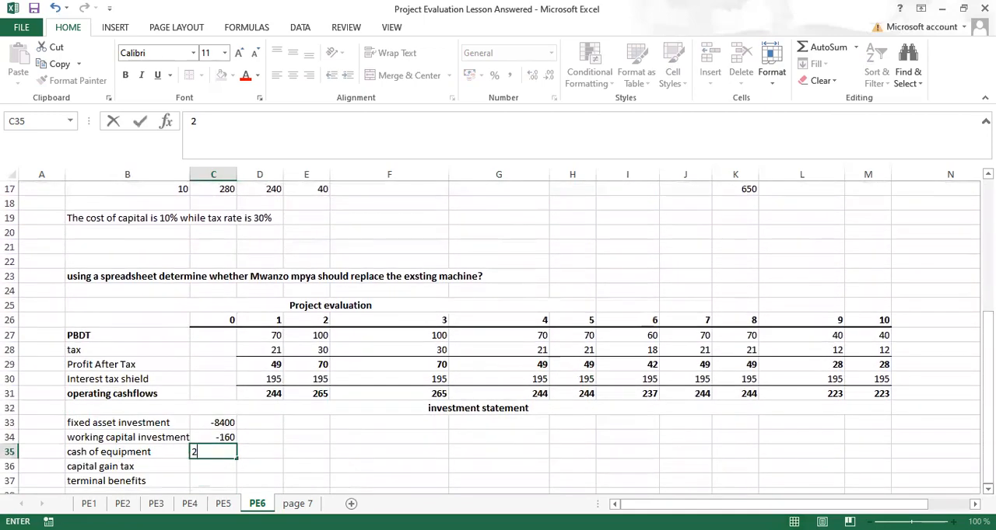
text(50)
key(Return)
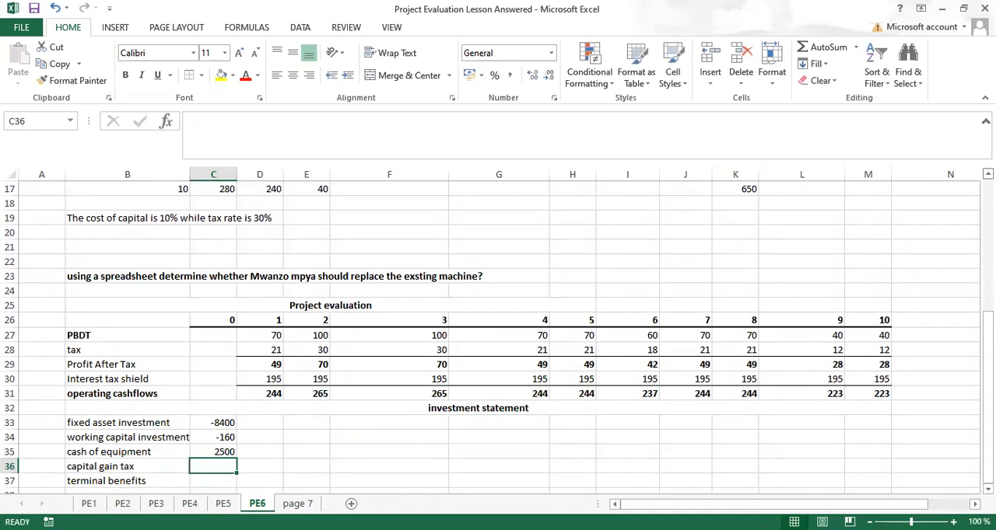
Step: Calculate the year 0 capital gain tax in C36 with the formula =.3*100
scroll(498, 334, up, 4)
scroll(498, 335, up, 2)
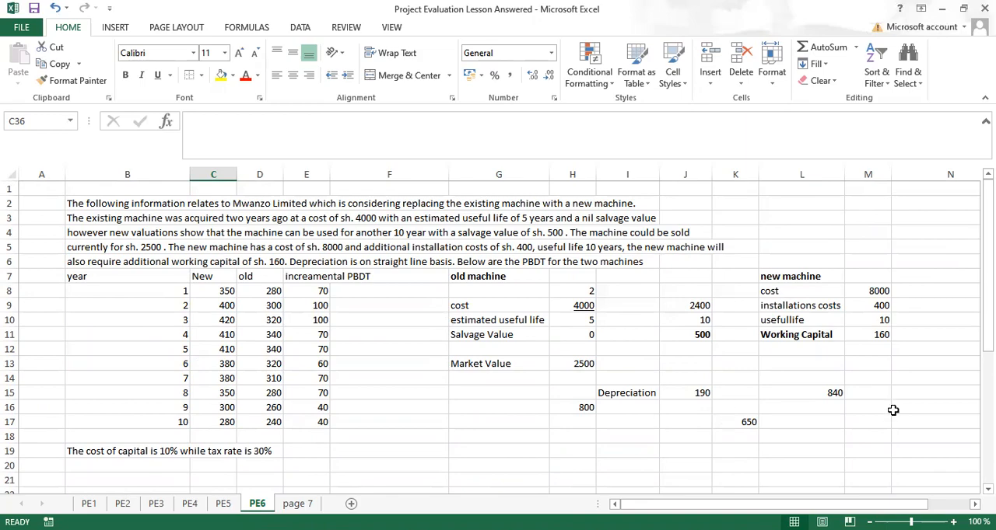
scroll(498, 335, down, 4)
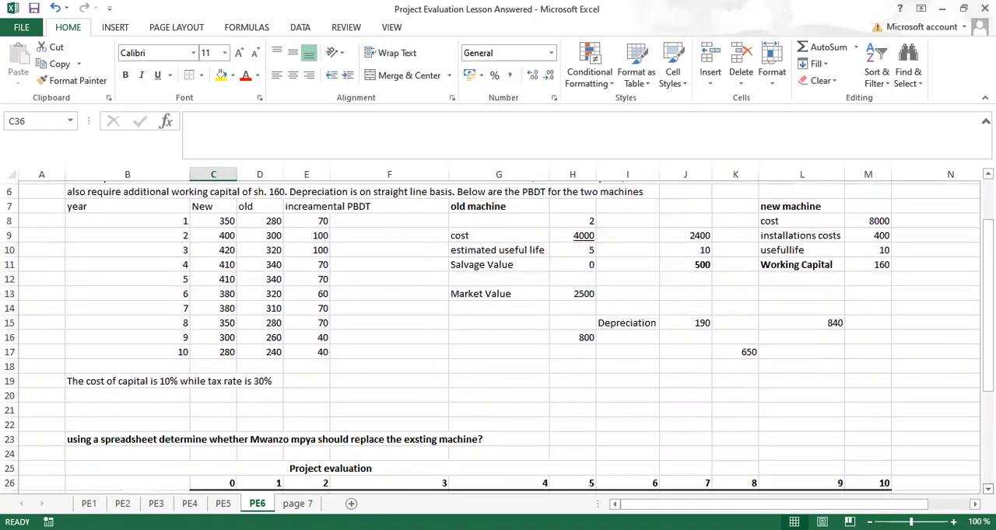
scroll(498, 335, down, 3)
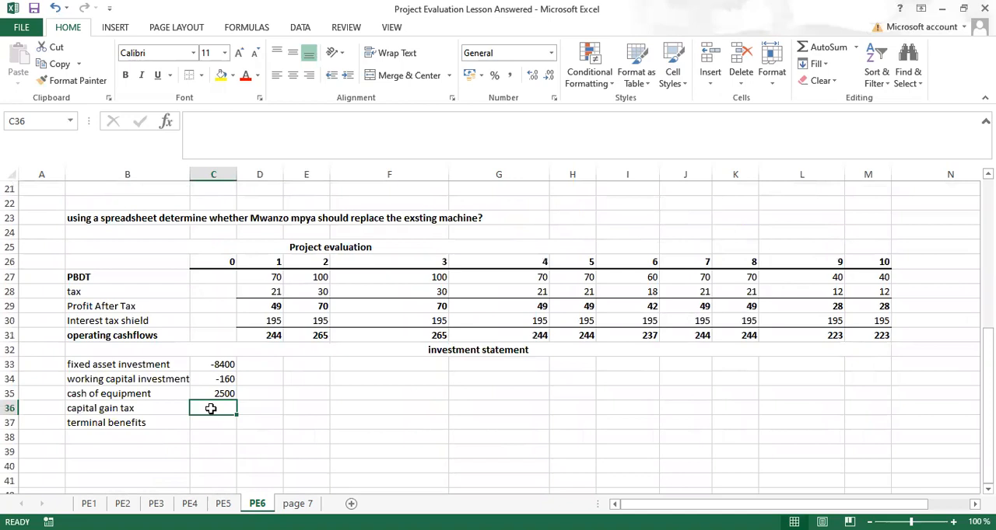
text(.)
text(=.3)
text(*)
text(100)
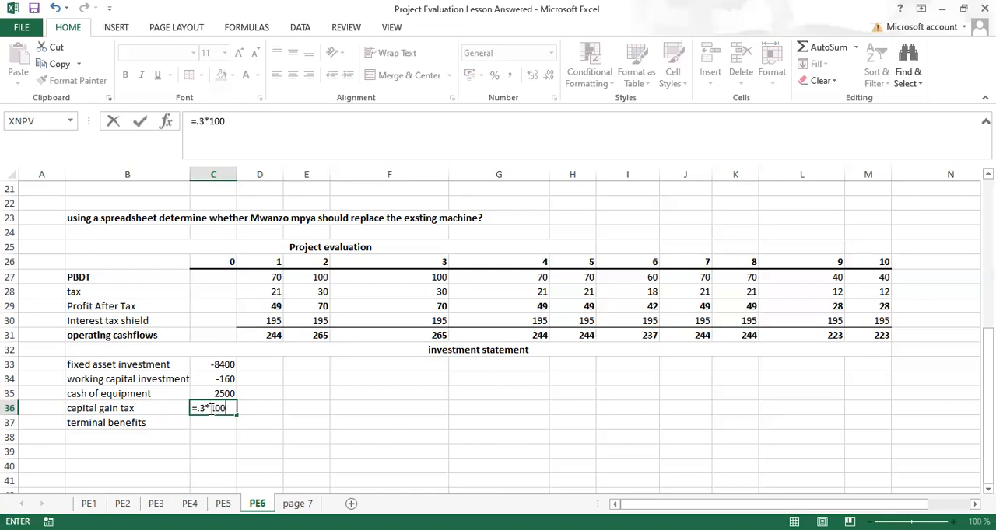
key(ctrl+Return)
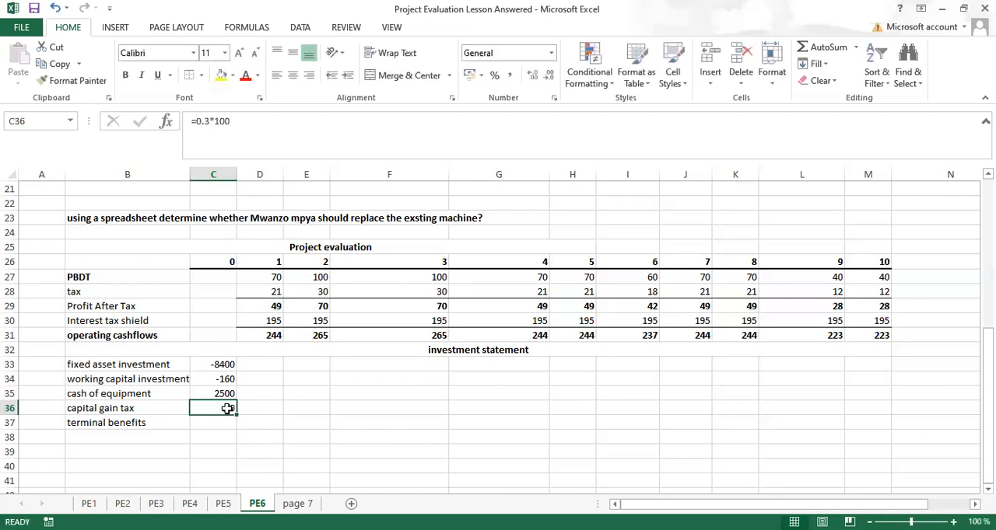
Step: Make the capital gain tax in C36 an outflow by changing its formula to =-0.3*100
click(198, 121)
text(0)
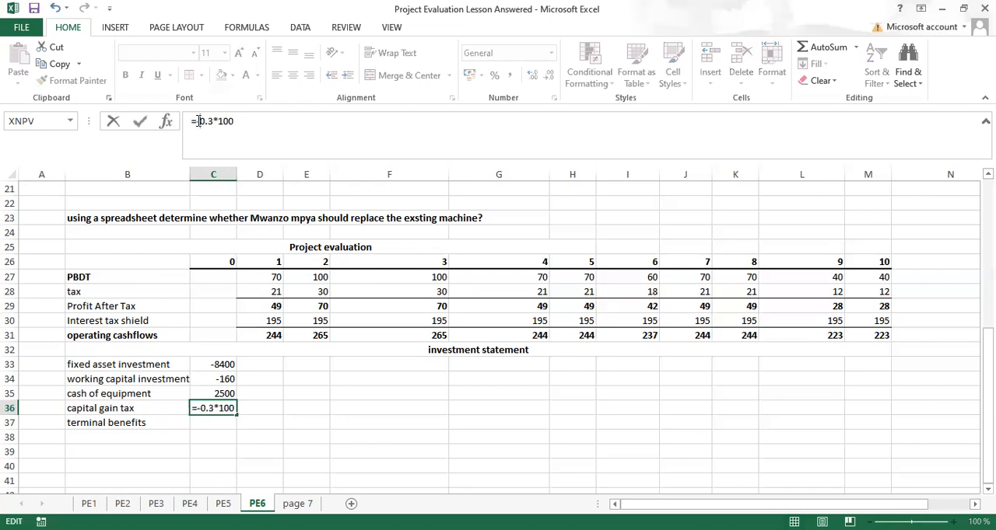
key(ctrl+Return)
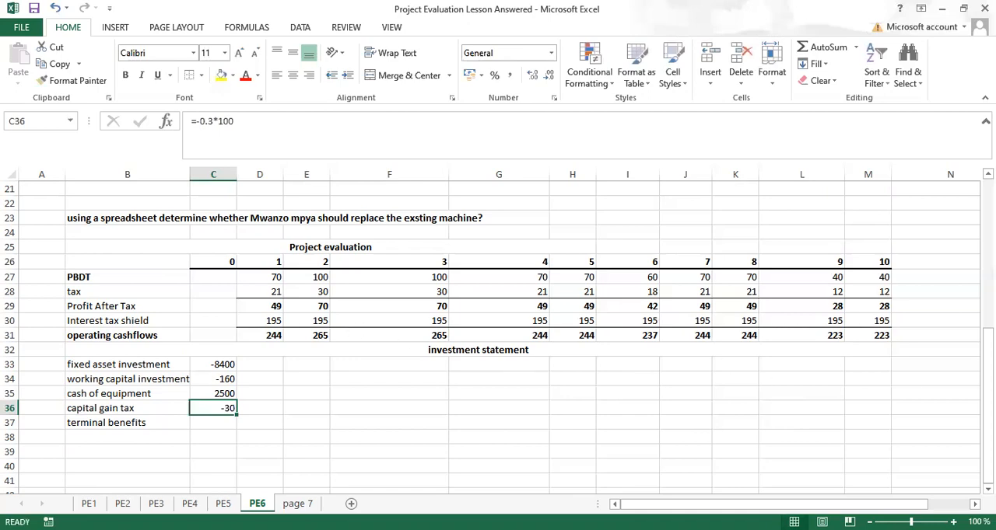
Step: Calculate the year 10 terminal benefits in M37 with =160+-500, from the working capital and the old machine's salvage value
scroll(497, 335, up, 3)
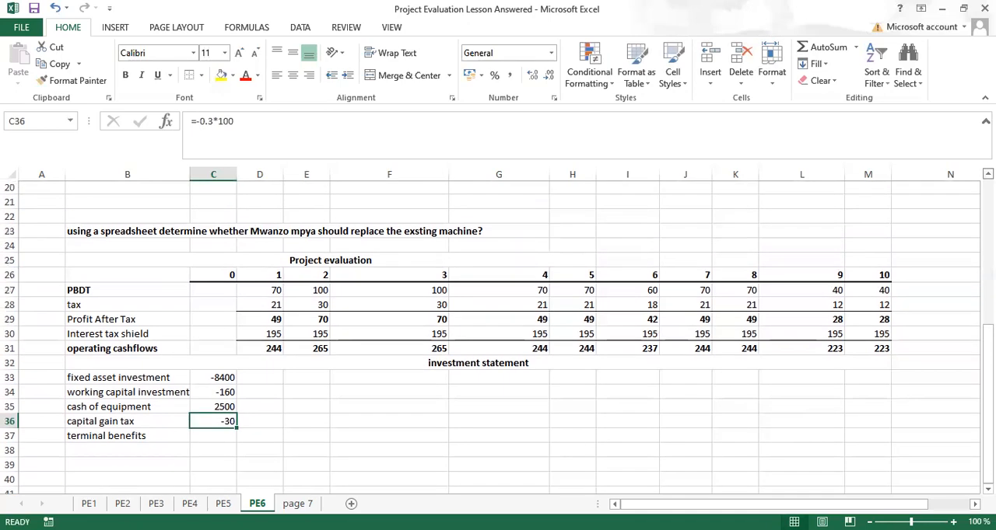
click(987, 175)
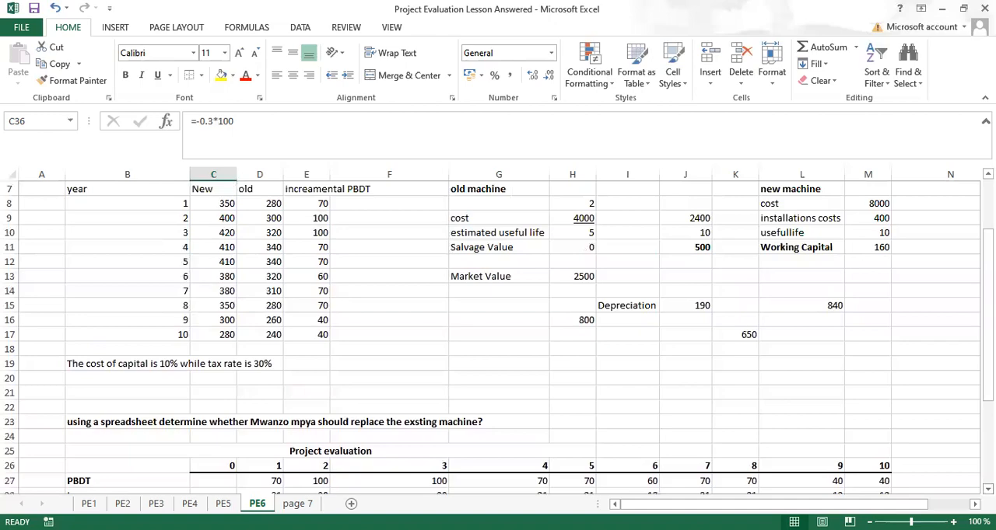
scroll(498, 339, down, 4)
scroll(498, 339, down, 1)
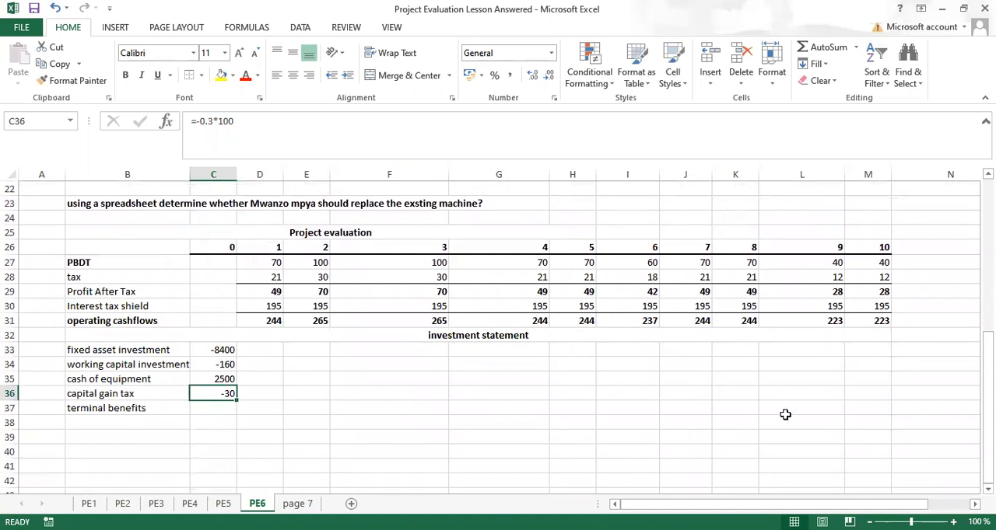
click(861, 410)
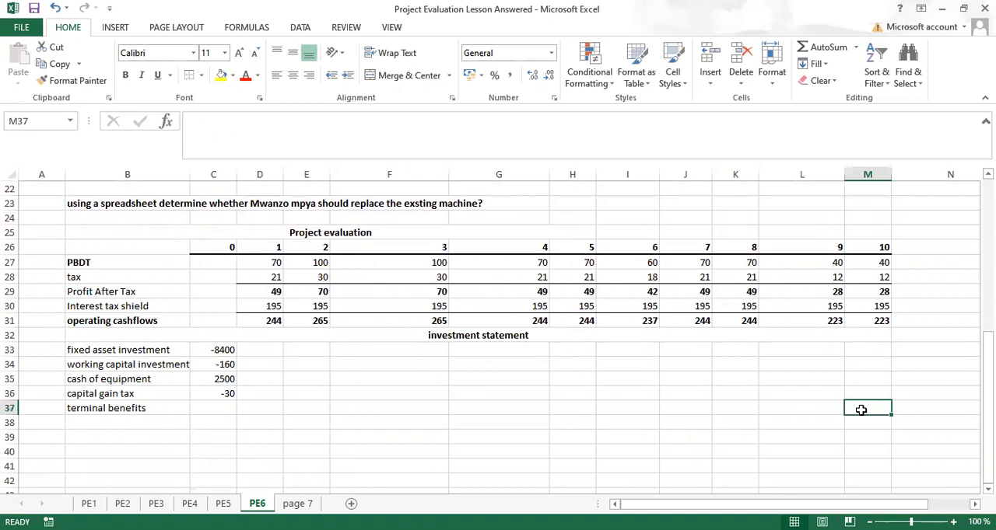
text(=160+)
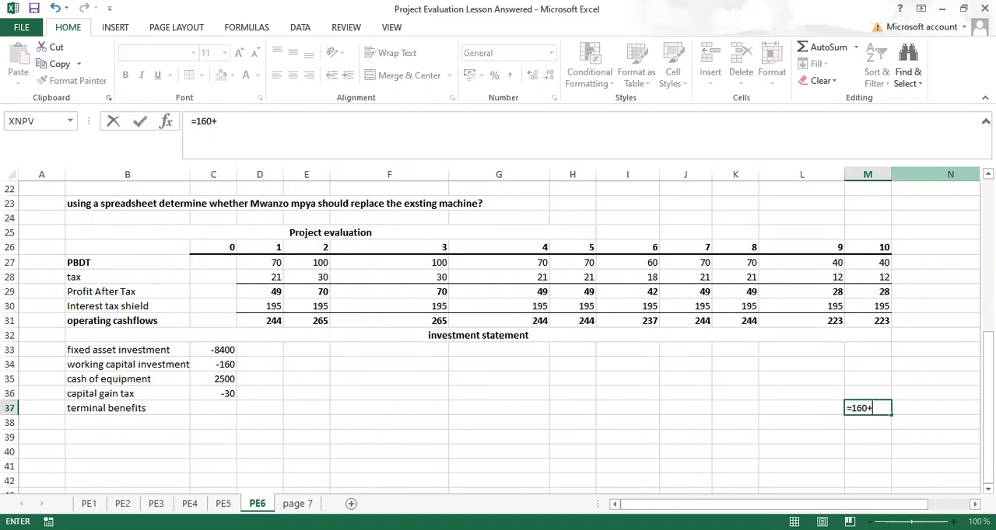
click(988, 174)
scroll(497, 338, up, 3)
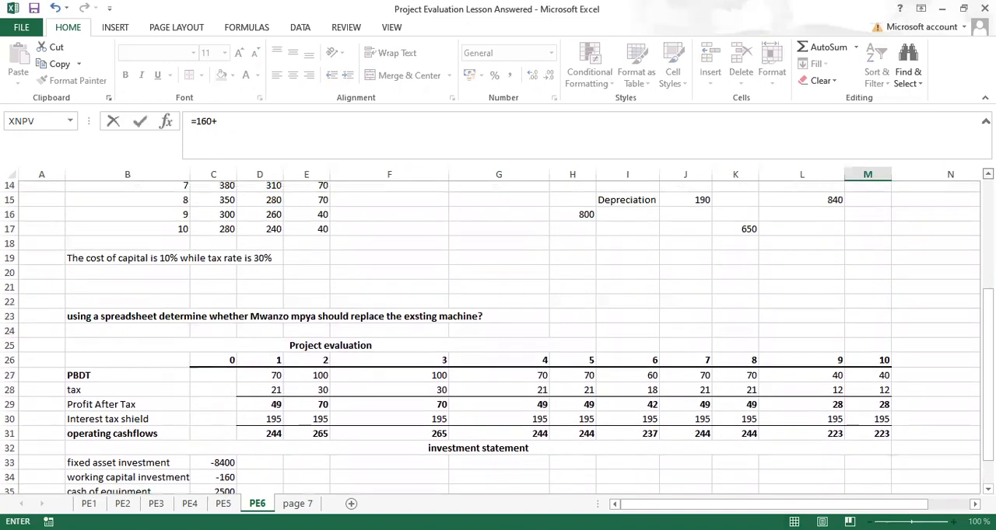
scroll(498, 334, up, 1)
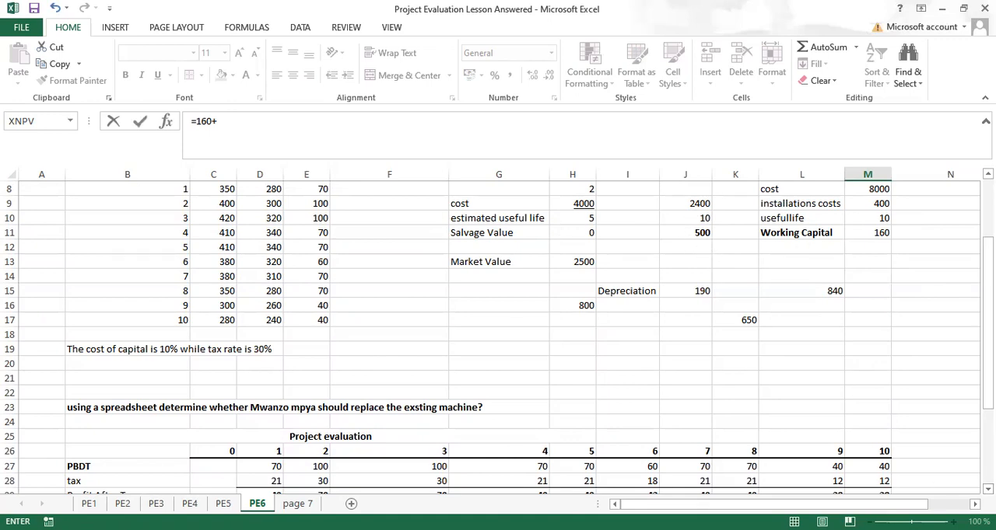
scroll(498, 338, down, 4)
scroll(920, 361, down, 3)
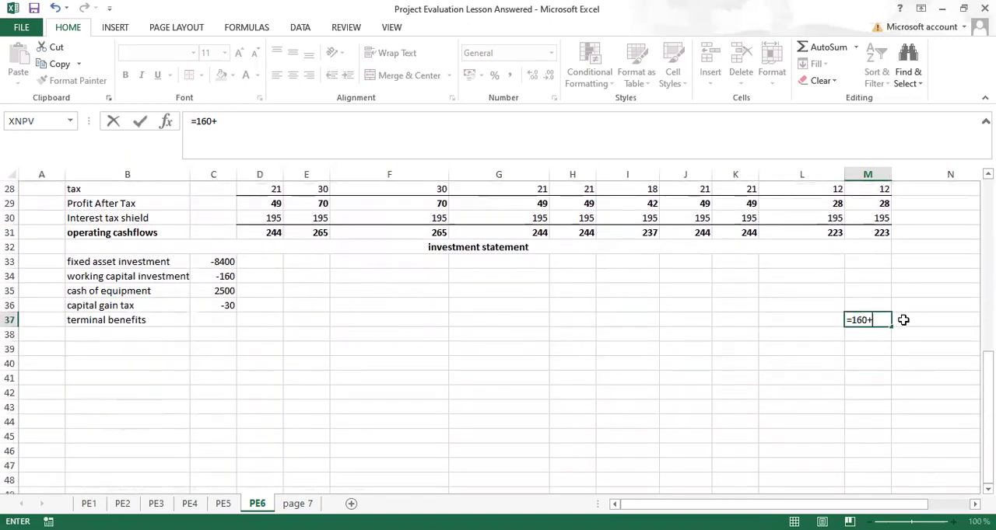
text(500)
key(ctrl+Return)
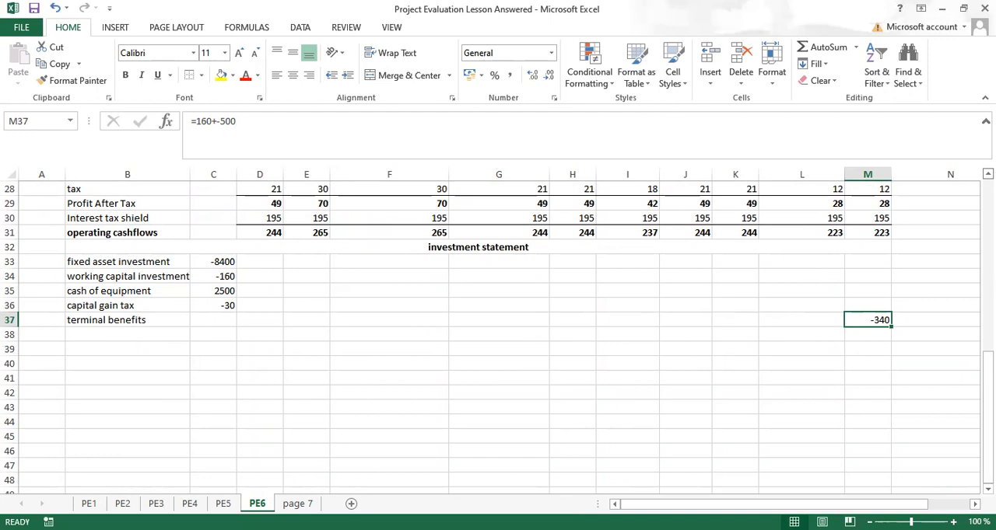
Step: Add the bold row label "Project cashflows" in B38 below the terminal benefits
scroll(498, 334, up, 1)
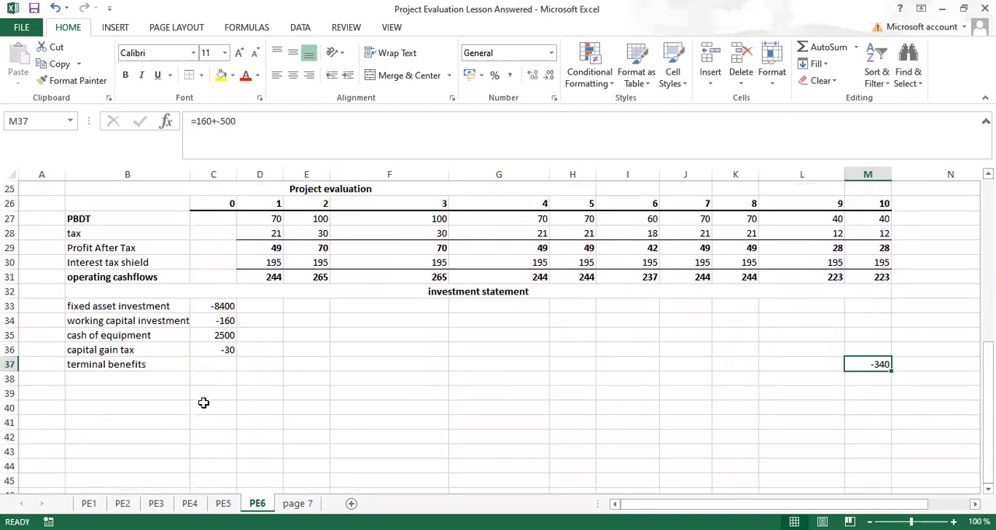
click(96, 379)
key(ctrl+b)
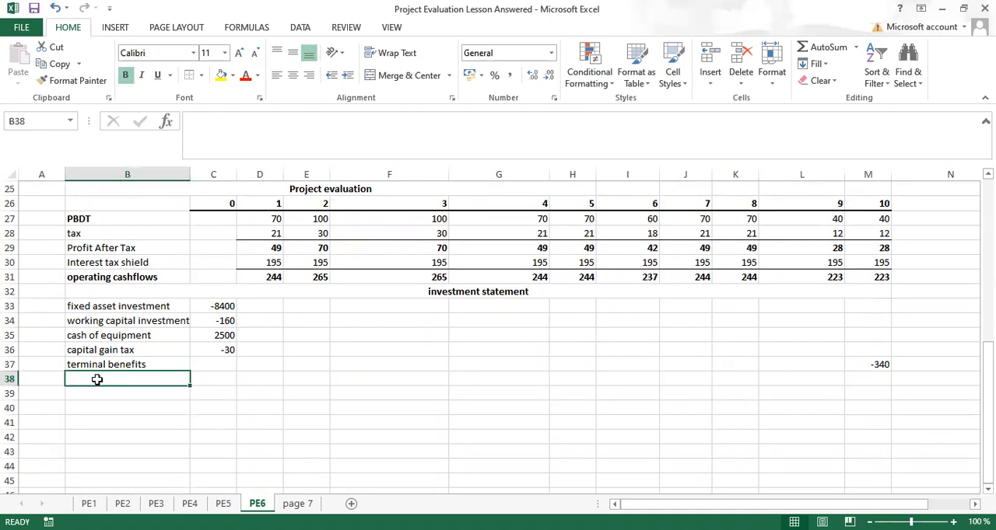
text(Pr)
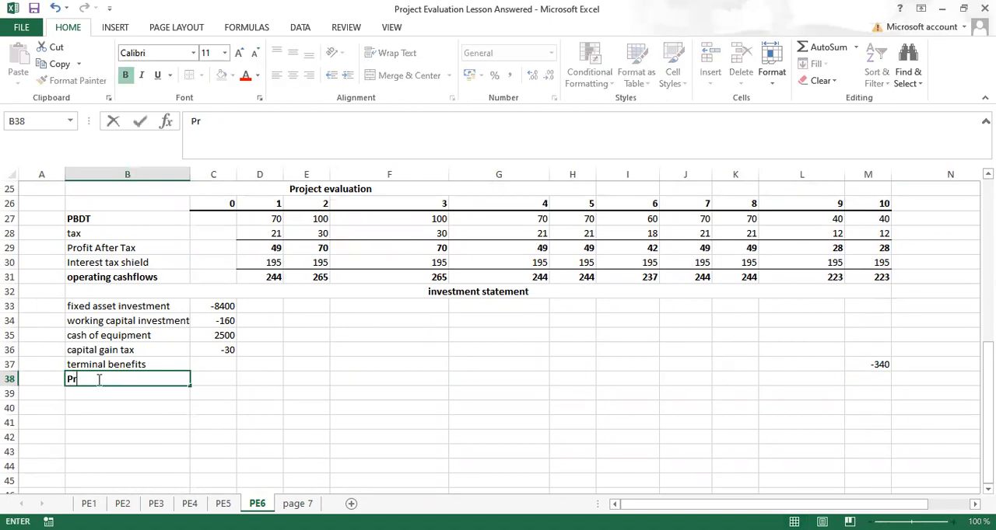
text(oject)
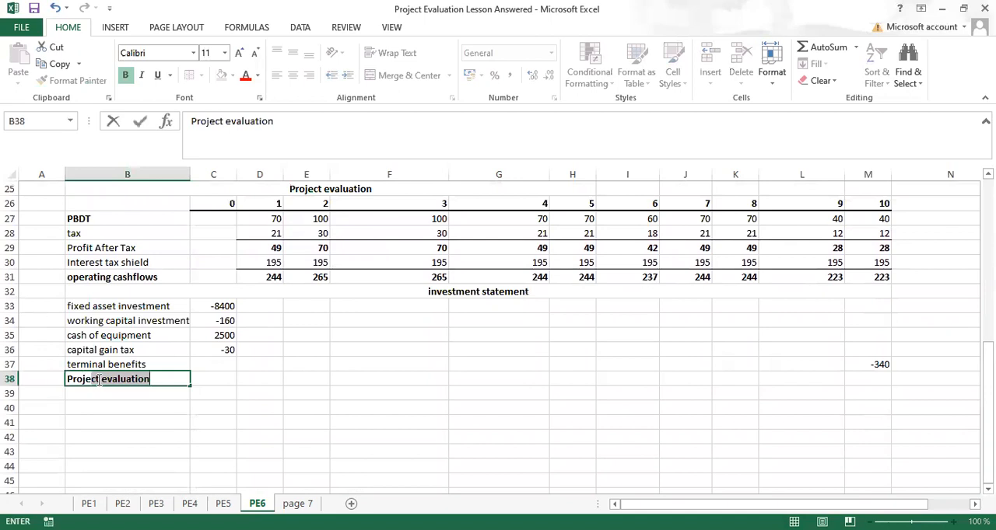
text( ca)
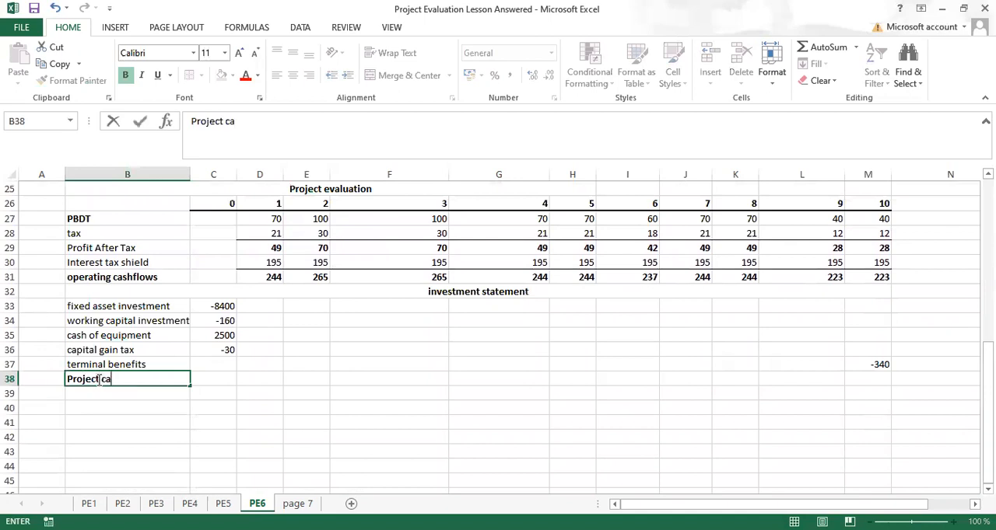
text(shflows)
key(Tab)
Step: Calculate the year 0 project cashflow in C38 with =C33+C34+C35+C36 and make it bold
text(=)
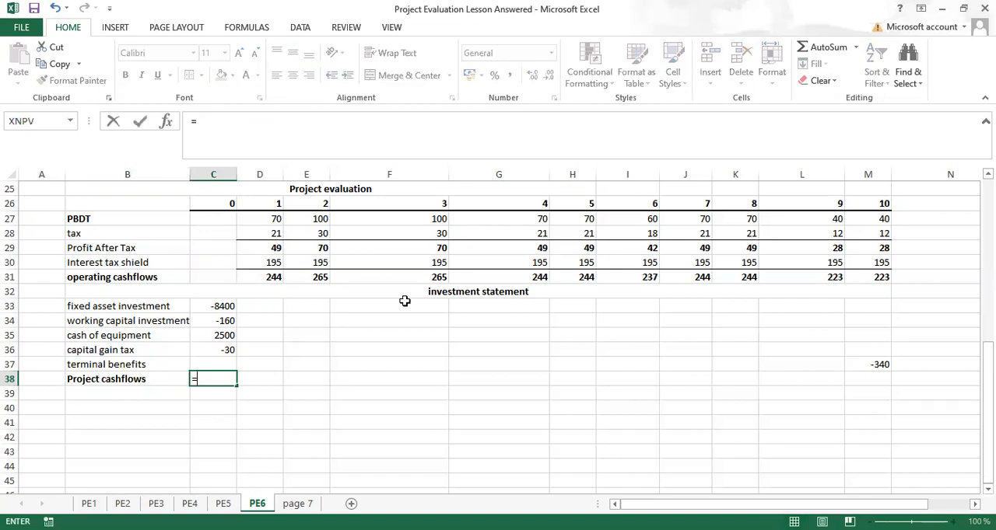
click(231, 307)
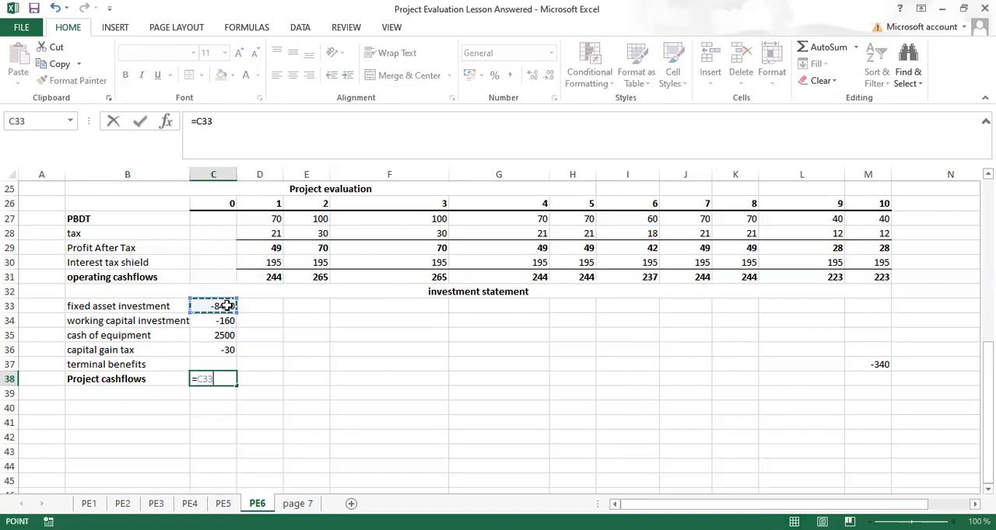
text(+)
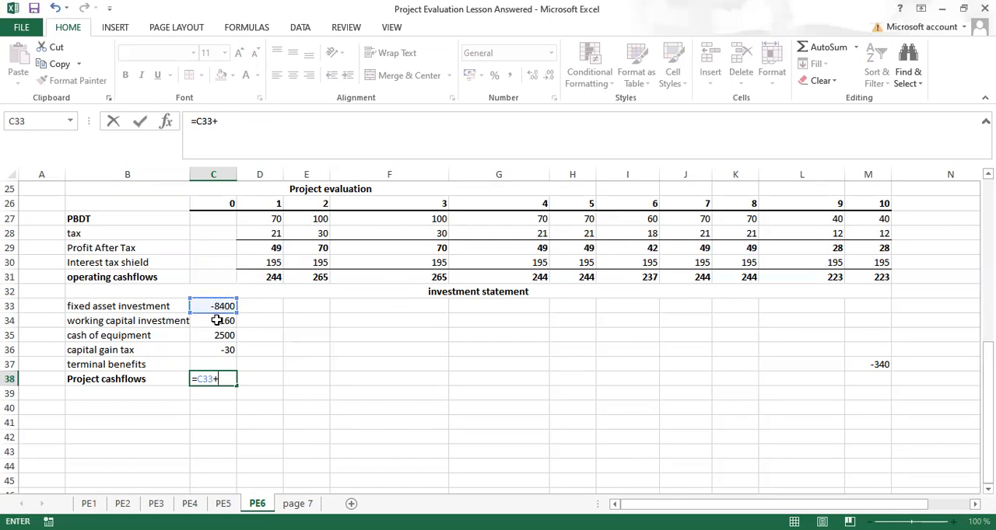
click(224, 321)
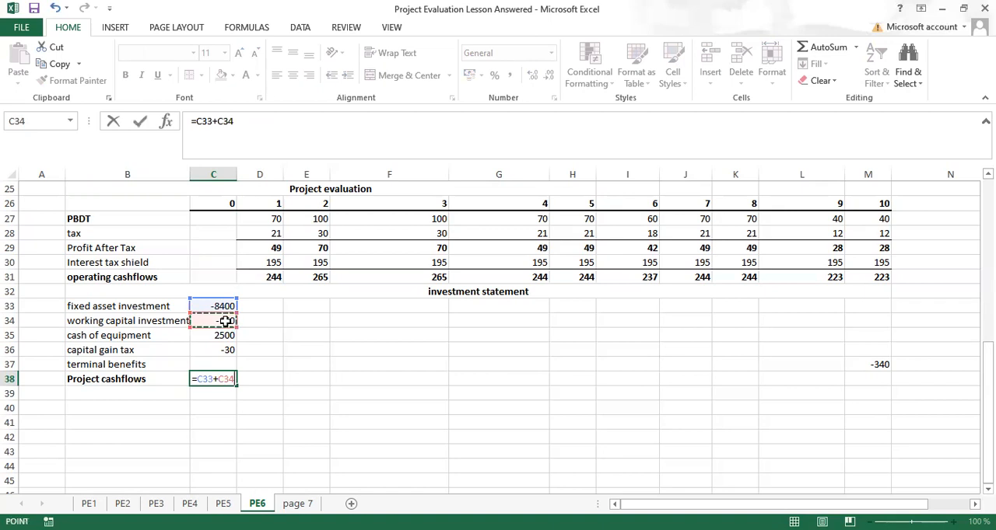
text(+)
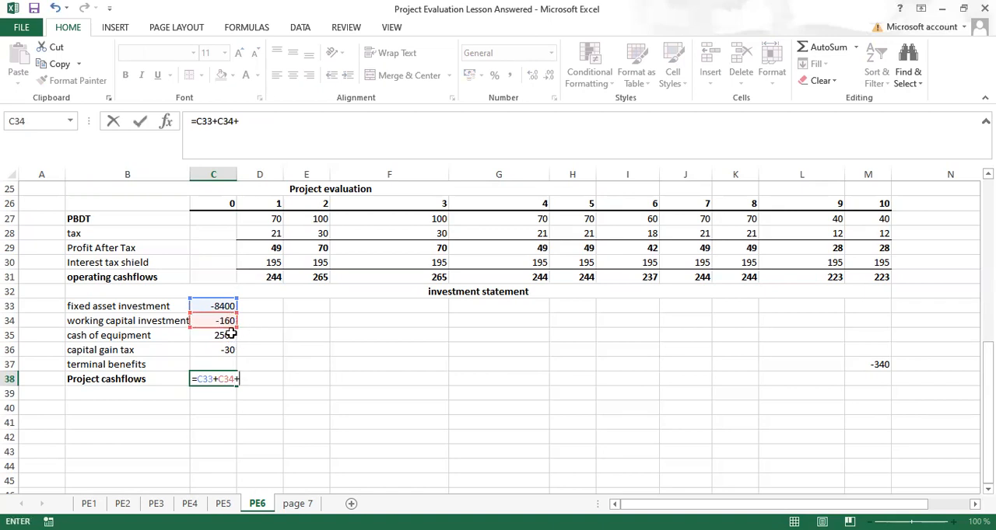
click(220, 339)
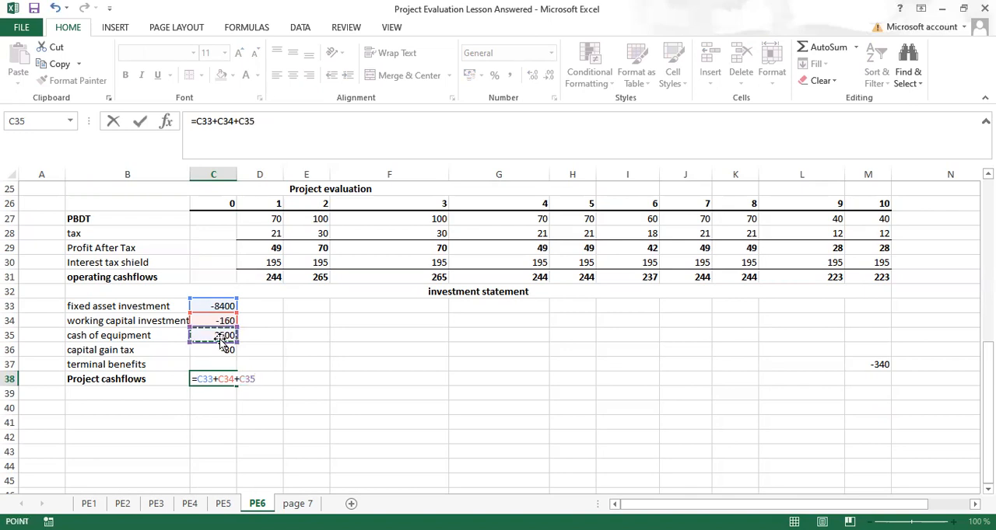
text(+)
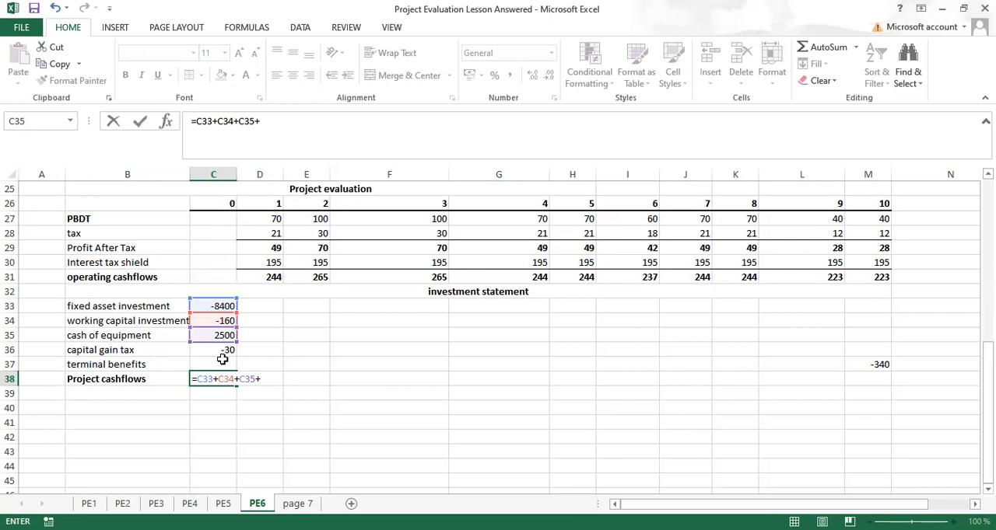
click(222, 354)
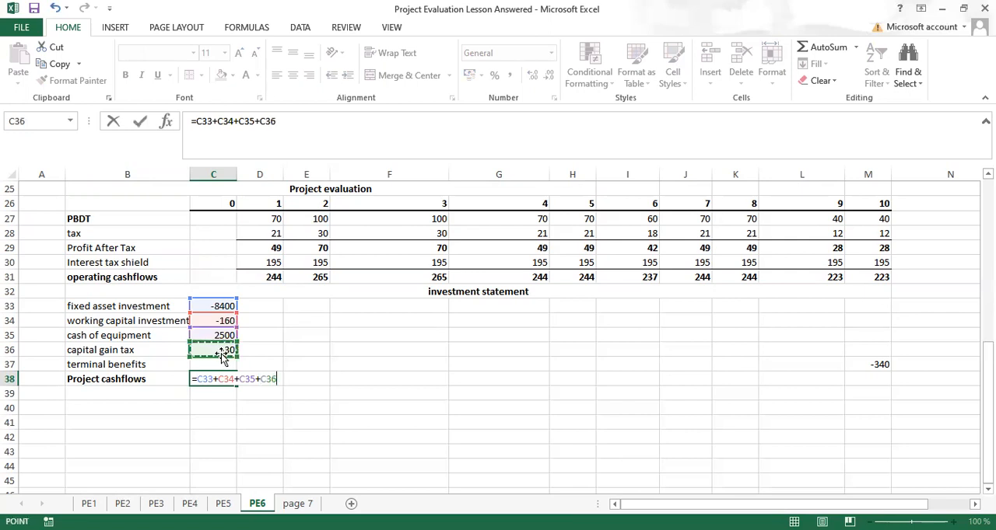
key(ctrl+Return)
key(ctrl+b)
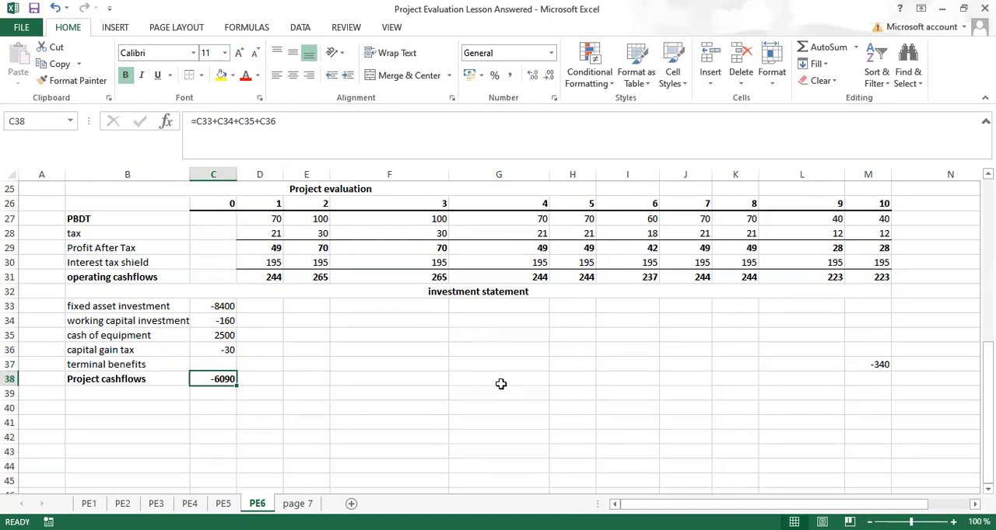
Step: Calculate the year 1 project cashflow in D38 with =D31+D37 and make it bold
click(256, 380)
text(=)
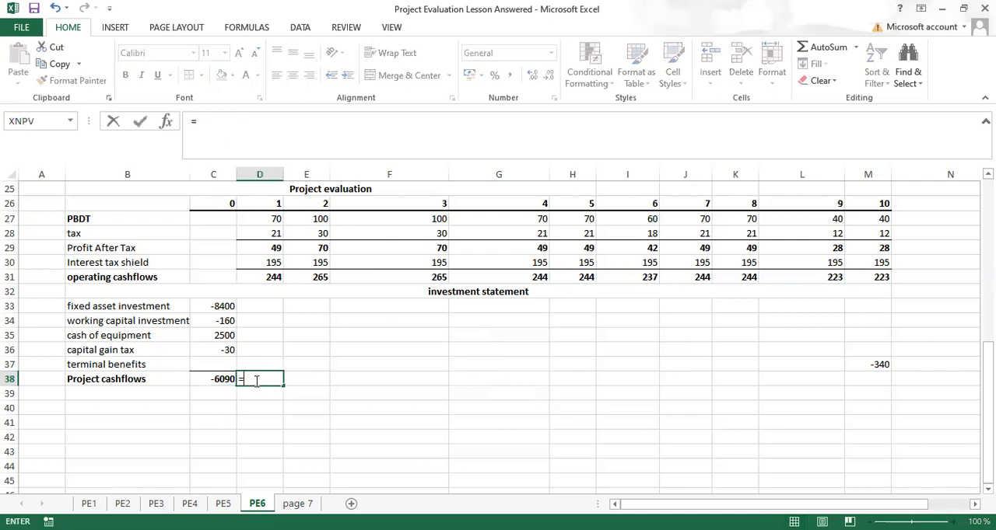
click(269, 278)
text(+)
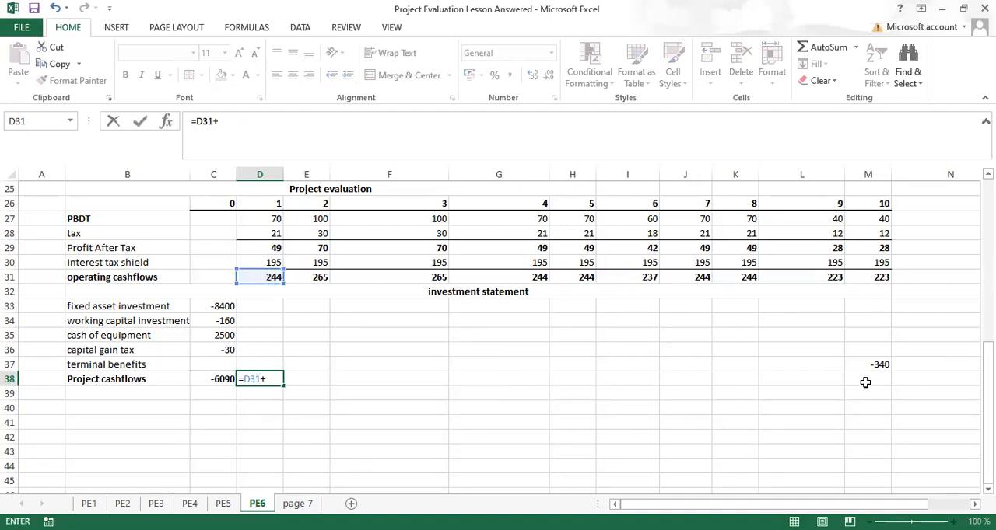
click(261, 362)
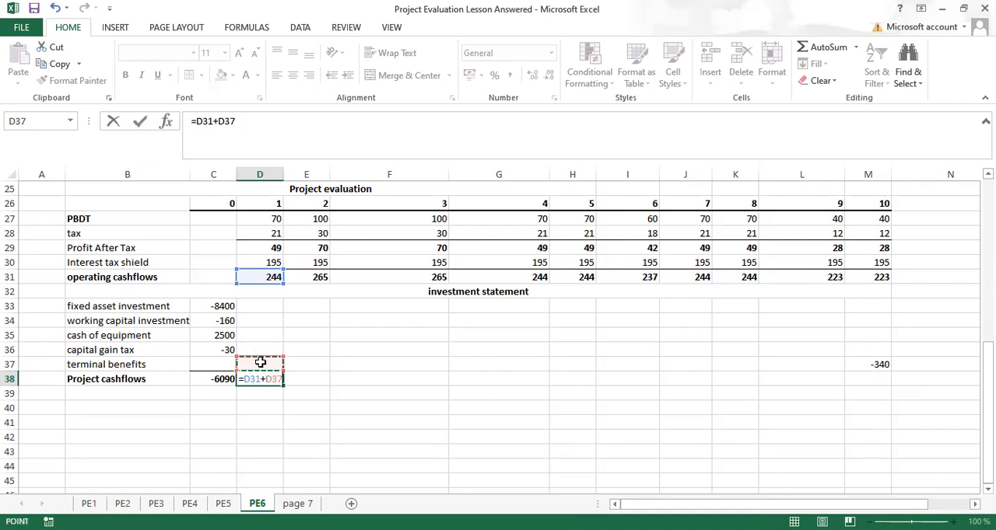
key(Return)
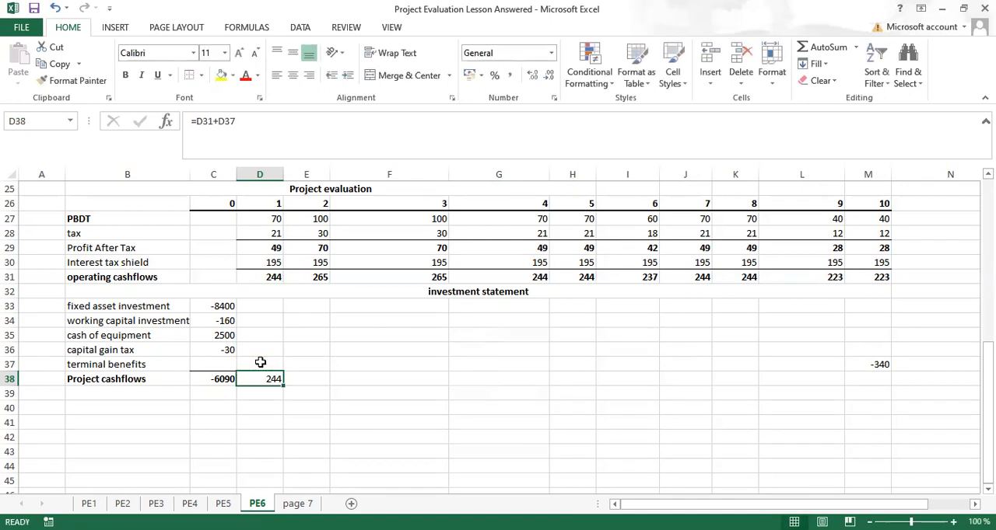
key(ctrl+b)
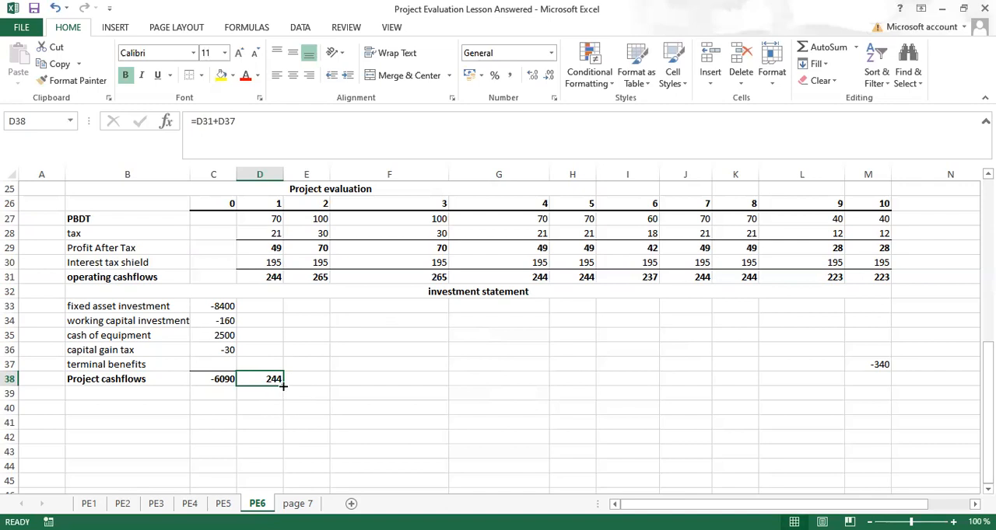
key(BackSpace)
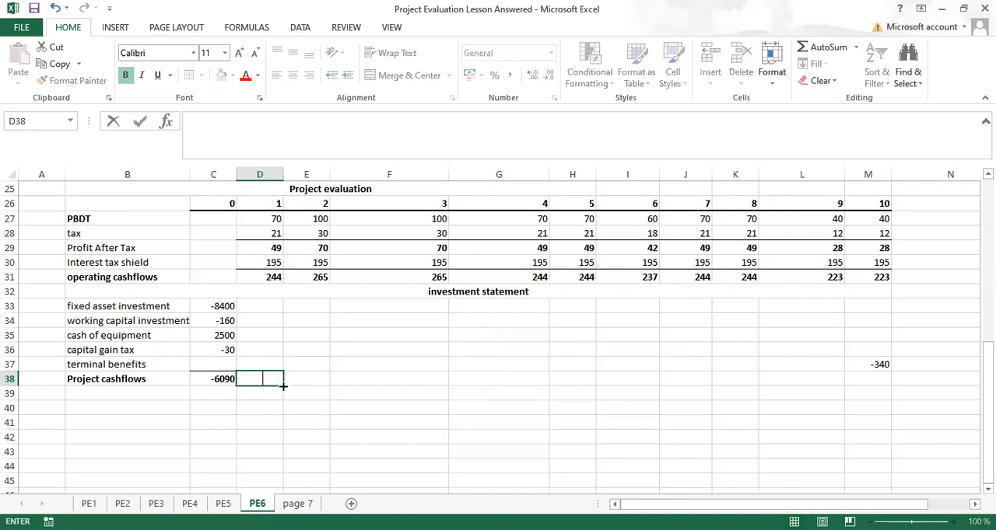
key(ctrl+z)
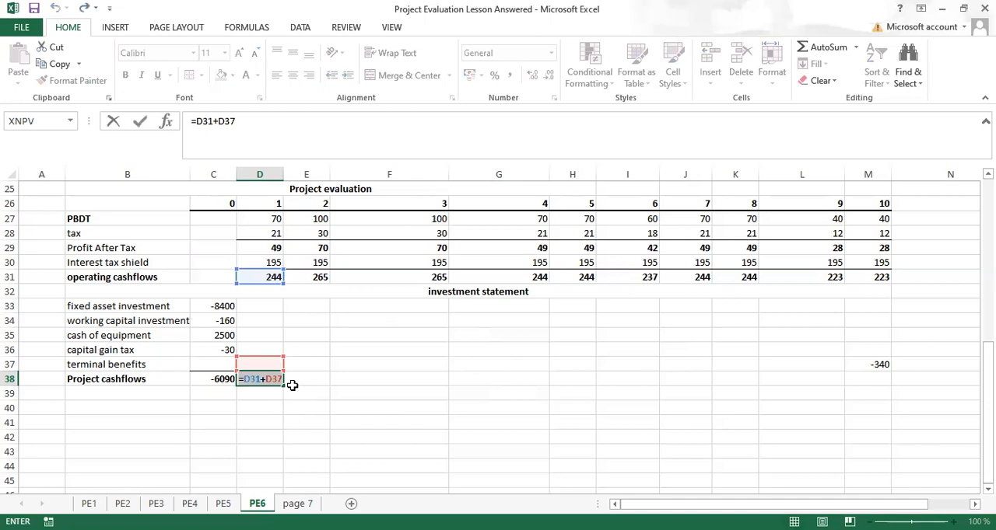
key(Escape)
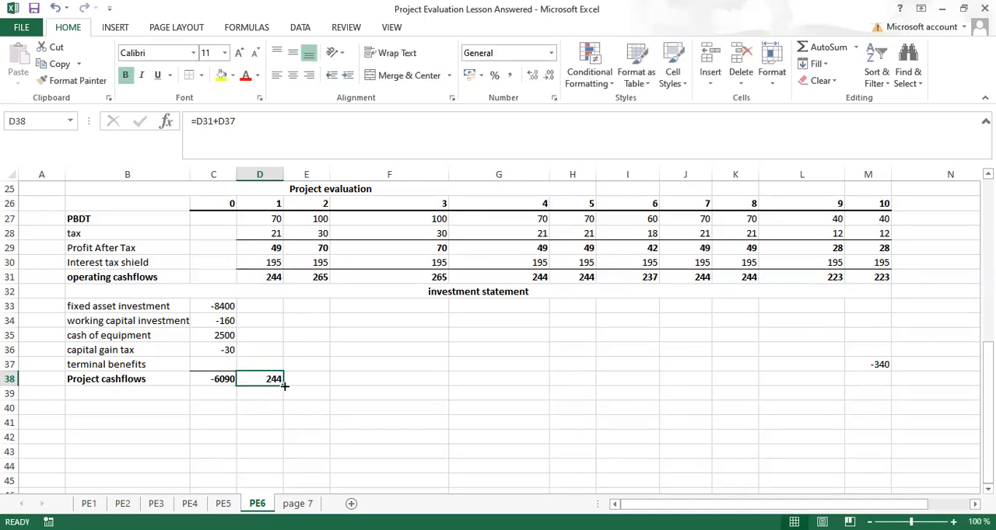
Step: Copy the year 1 project cashflow formula from D38 across to year 10 in M38
drag(281, 386, 878, 374)
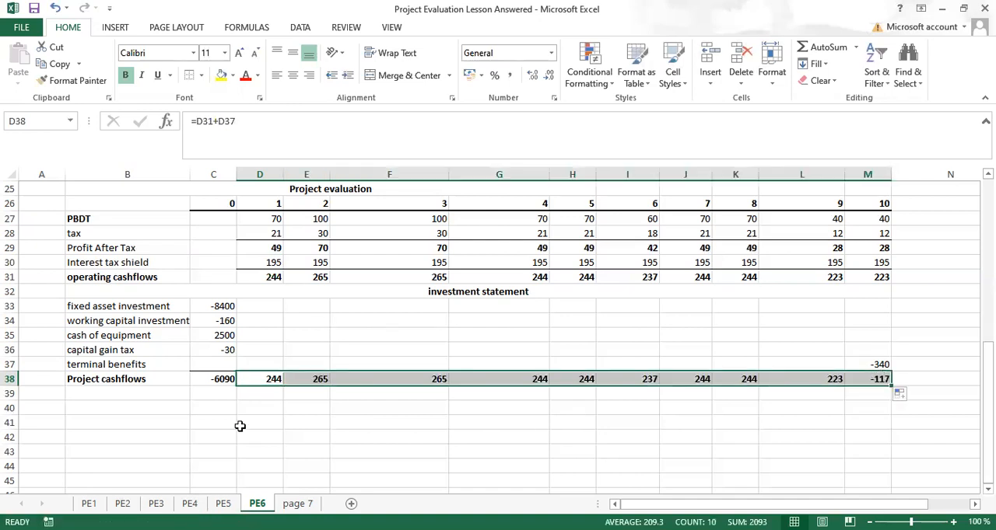
click(183, 436)
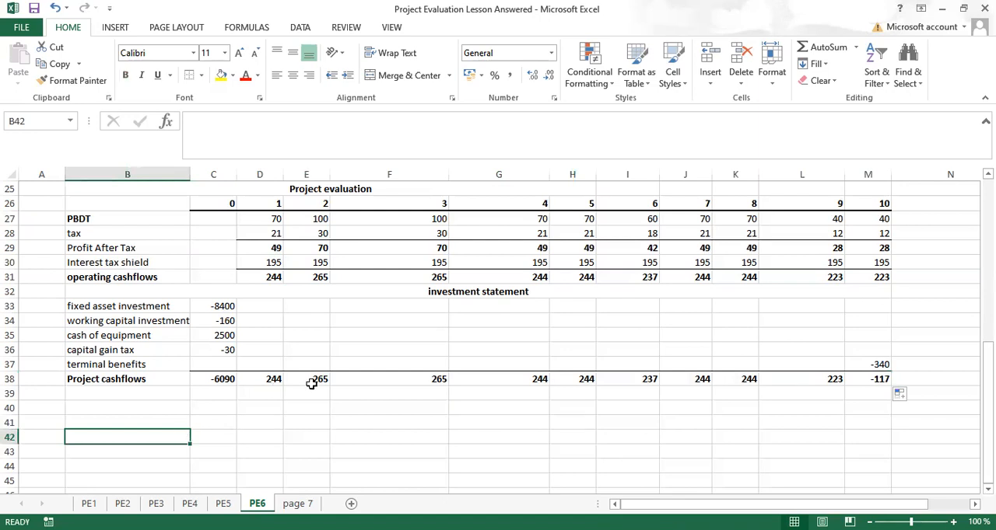
Step: Add the bold labels "NPV" in D40 and "IRR" in D41 below the project cashflows
click(253, 413)
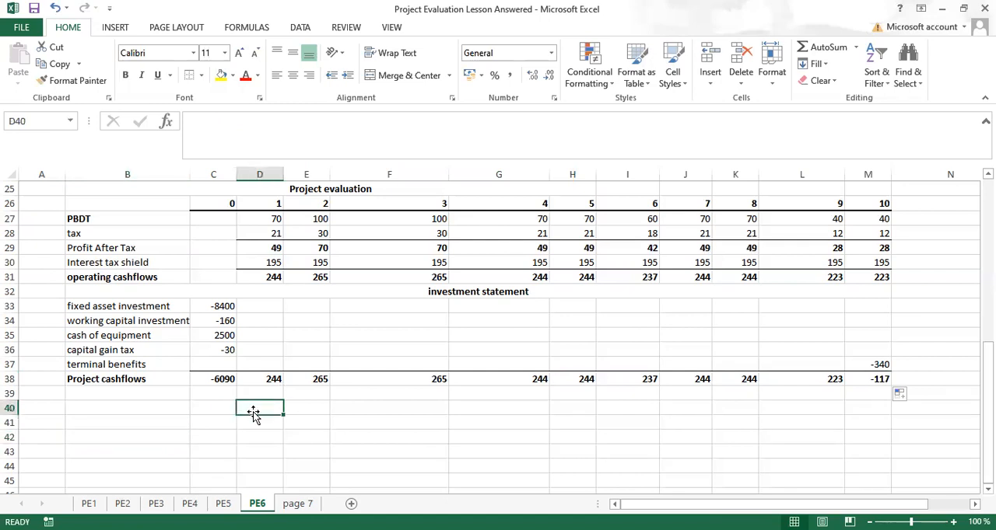
key(ctrl+b)
text(NPV)
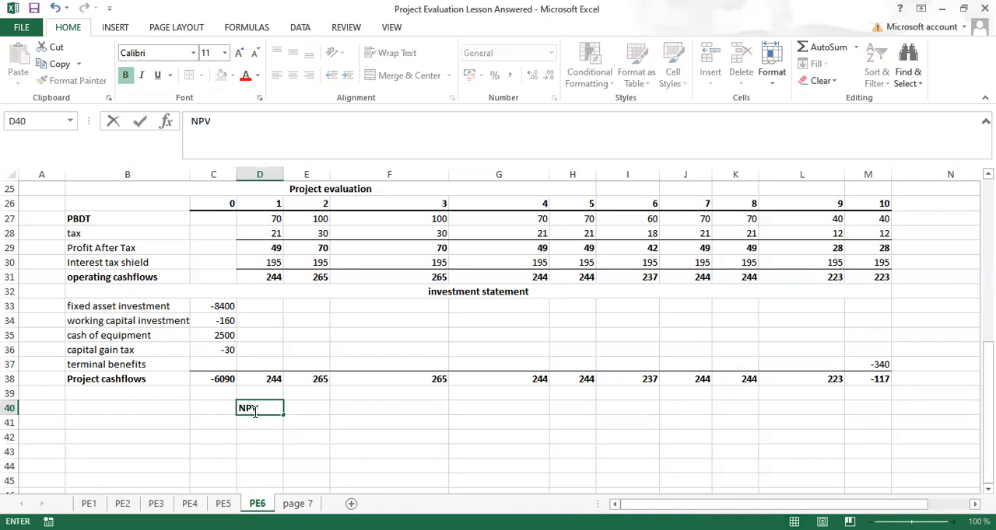
key(Return)
text(IRR)
key(ctrl+Return)
key(ctrl+b)
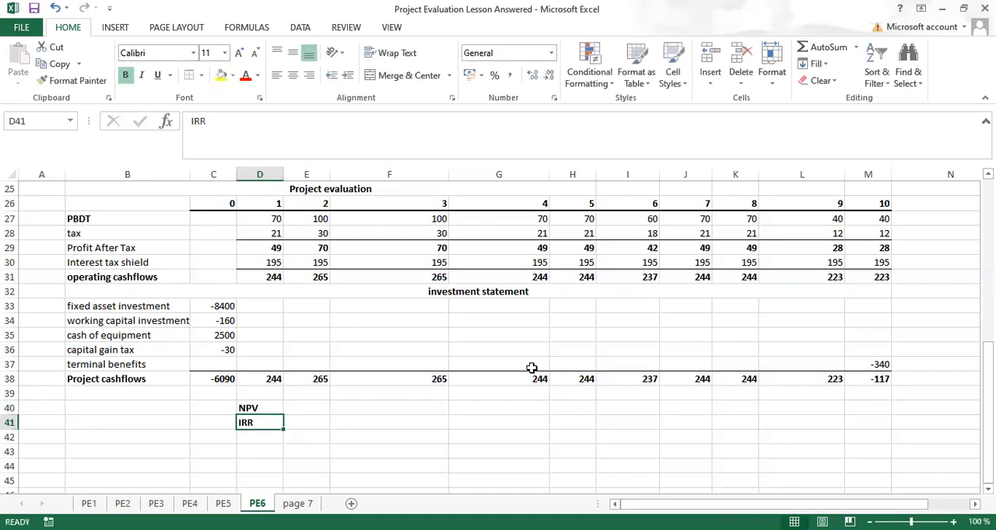
Step: Calculate the NPV in E40 with =NPV(10%,D38:M38)+C38 and give it the Ksh accounting number format
click(306, 407)
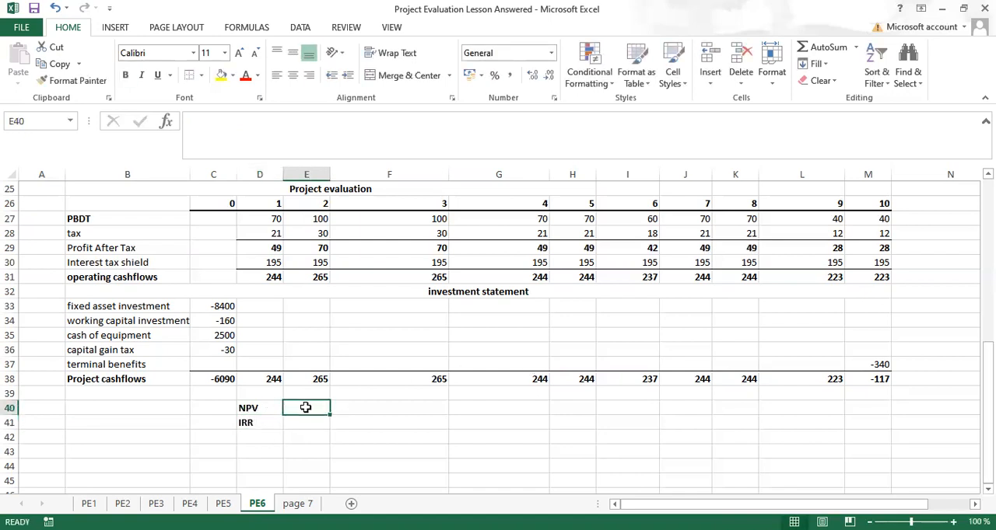
text(=n)
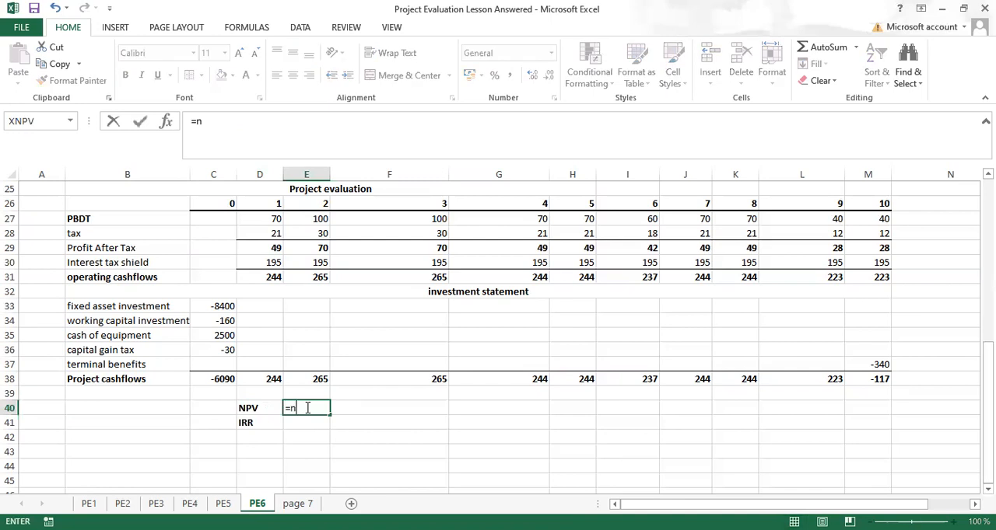
text(pv)
key(Tab)
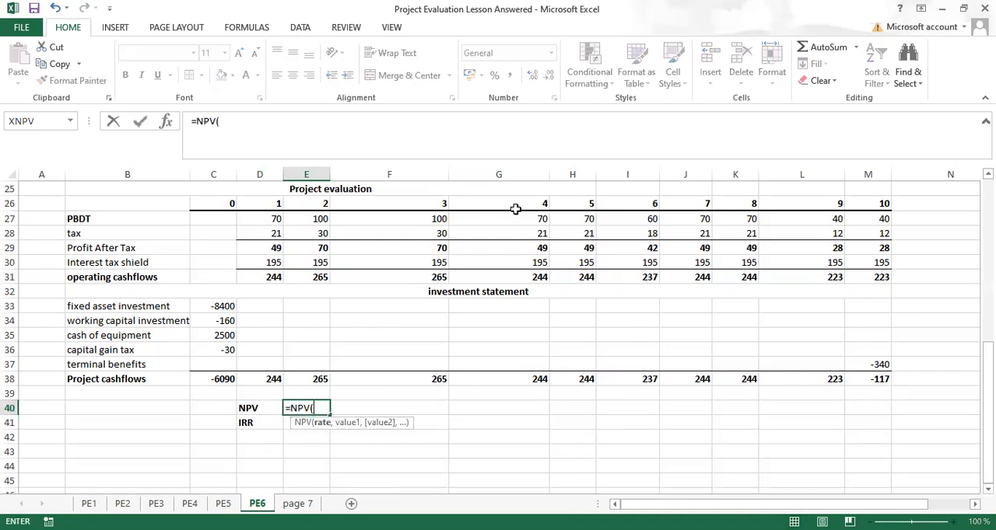
scroll(498, 332, up, 4)
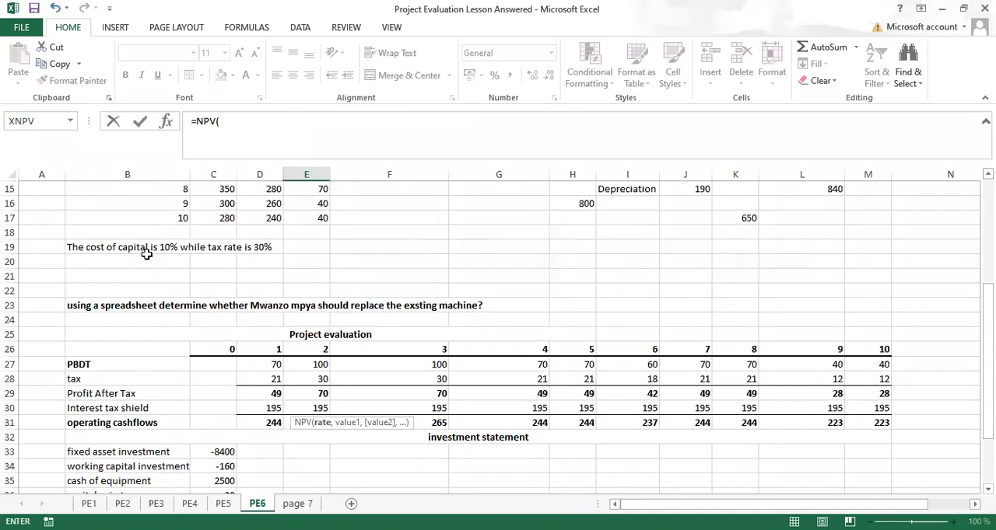
click(987, 488)
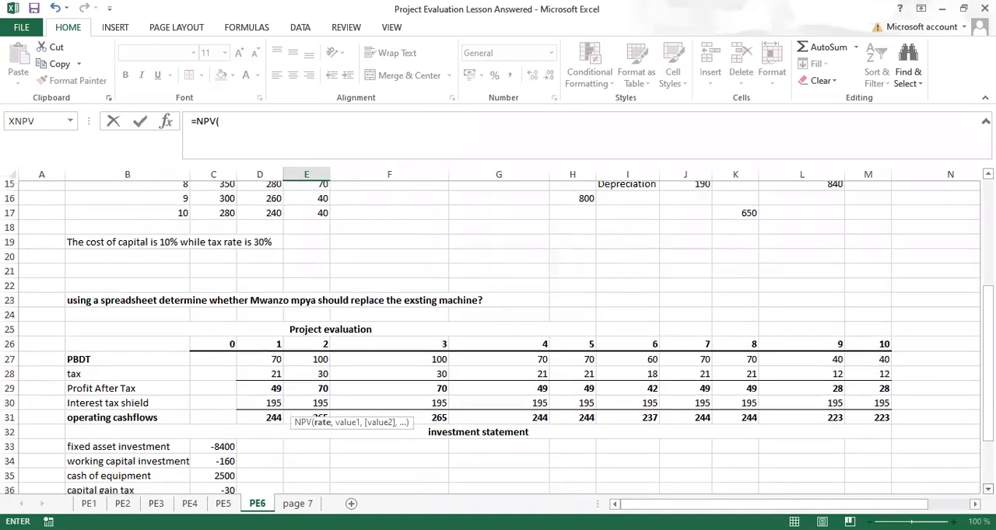
scroll(498, 338, down, 1)
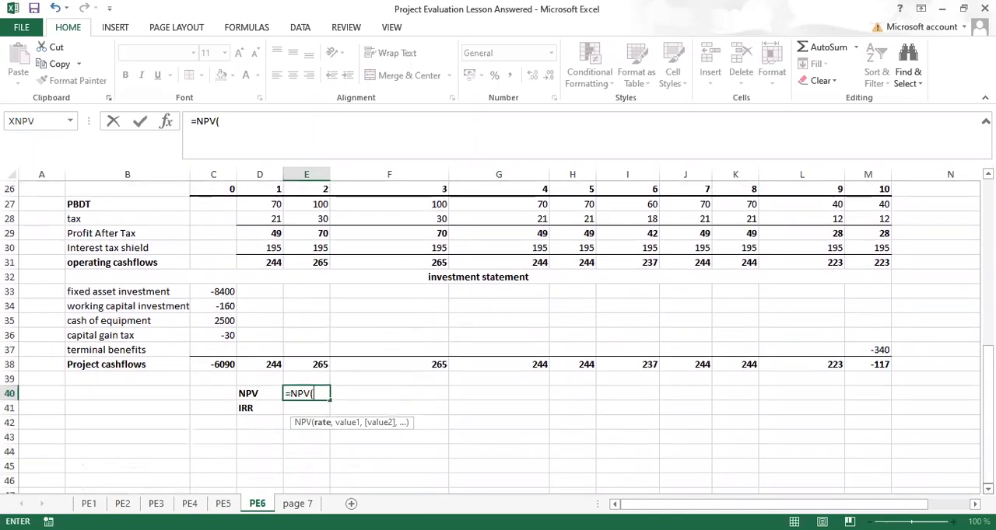
text(10)
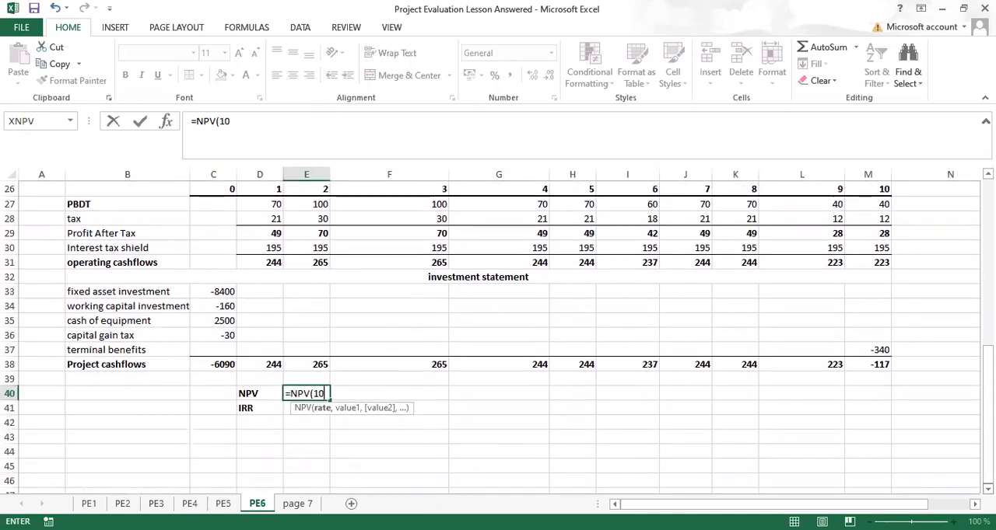
text(%,)
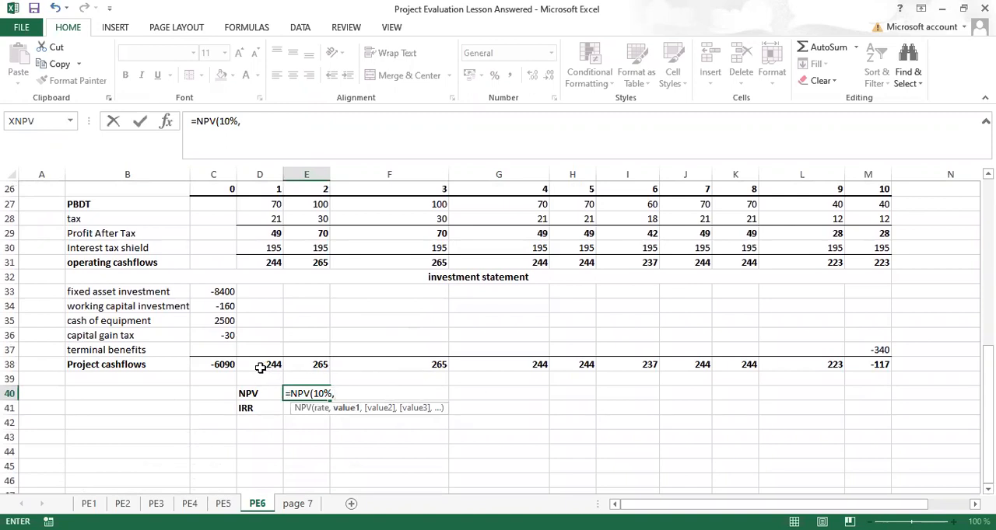
drag(263, 368, 352, 378)
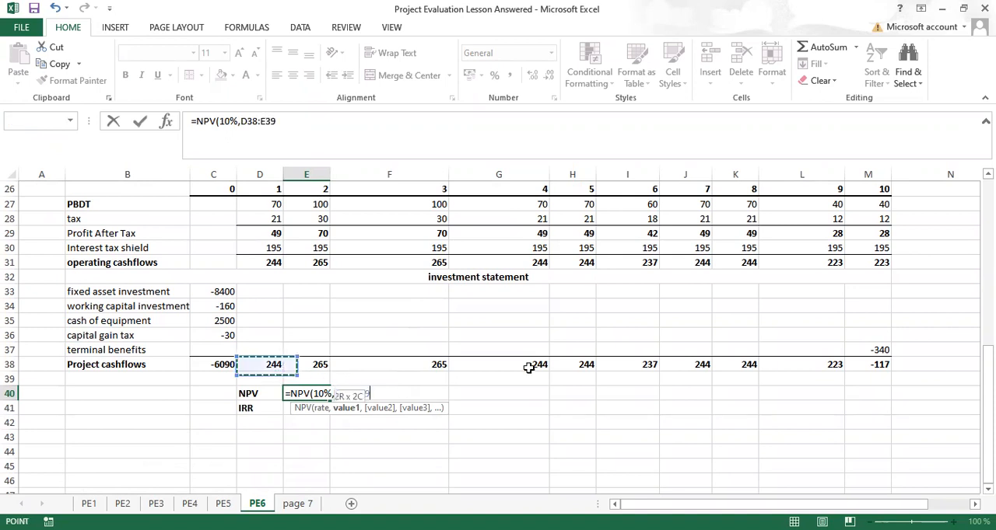
drag(826, 361, 885, 361)
text()+)
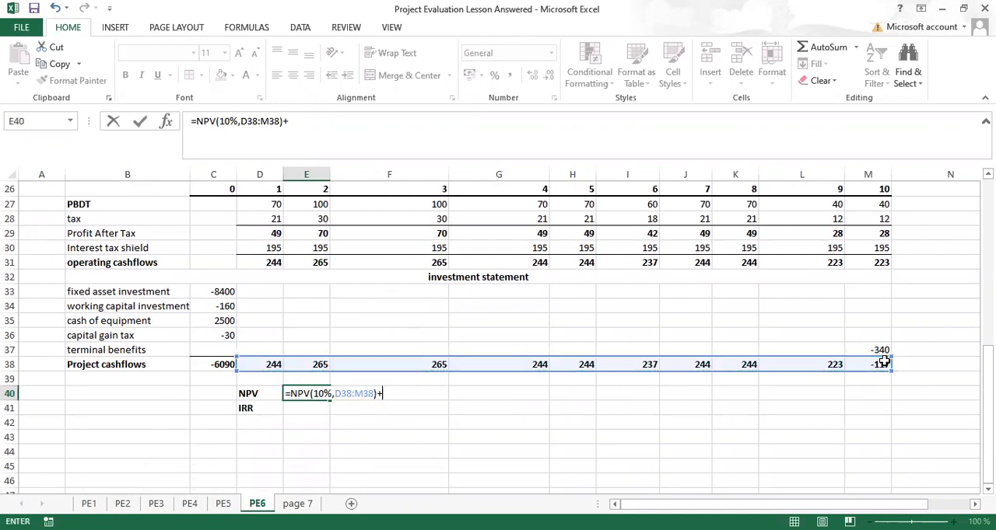
click(218, 365)
key(Return)
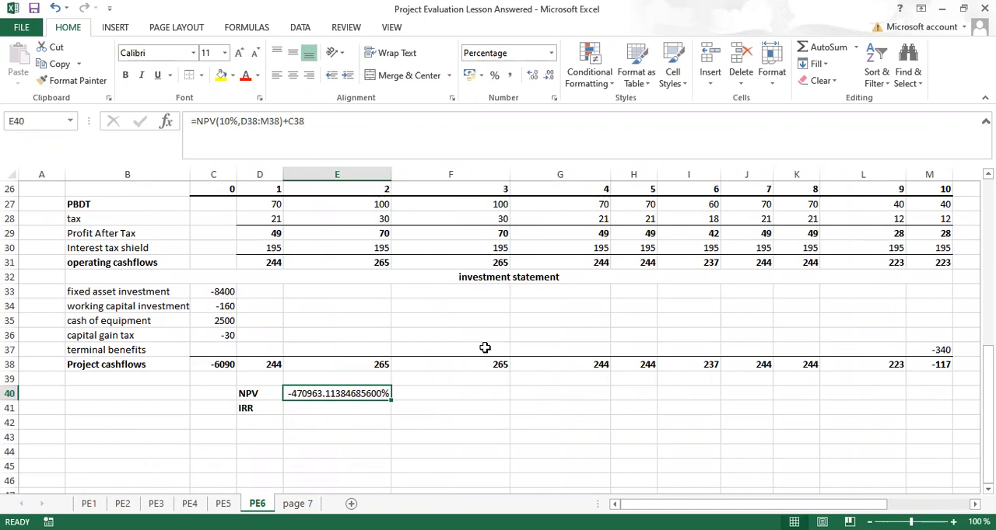
click(471, 76)
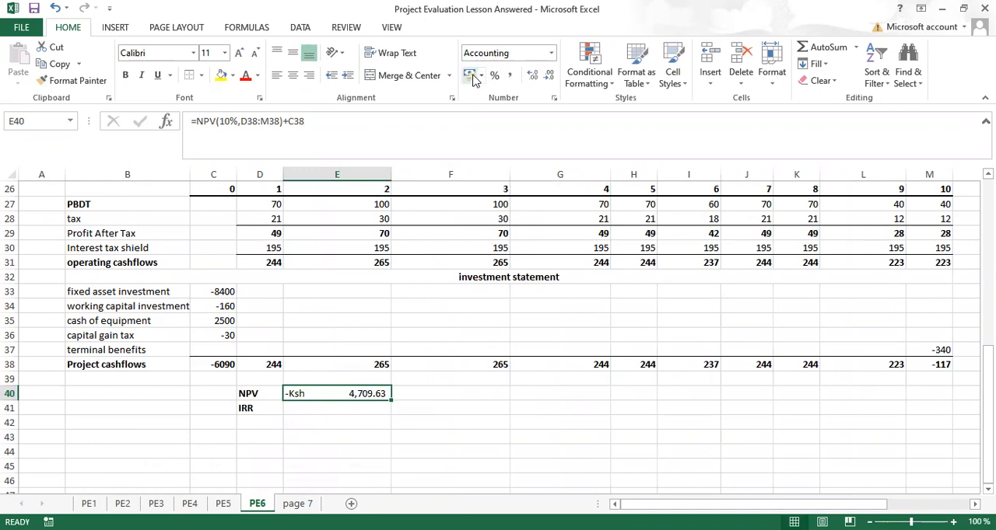
Step: Calculate the IRR of the project cashflows in E41 with =IRR(C38:M38)
click(322, 413)
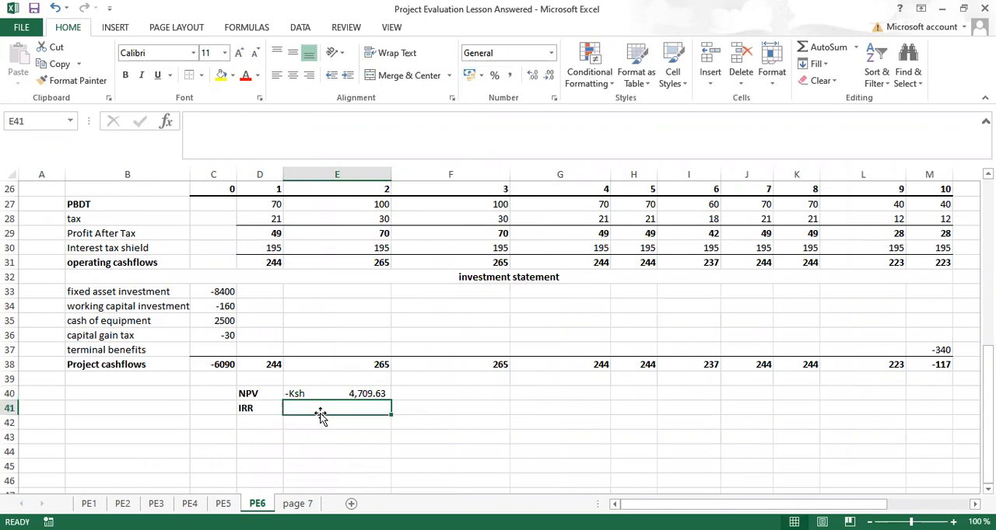
text(=)
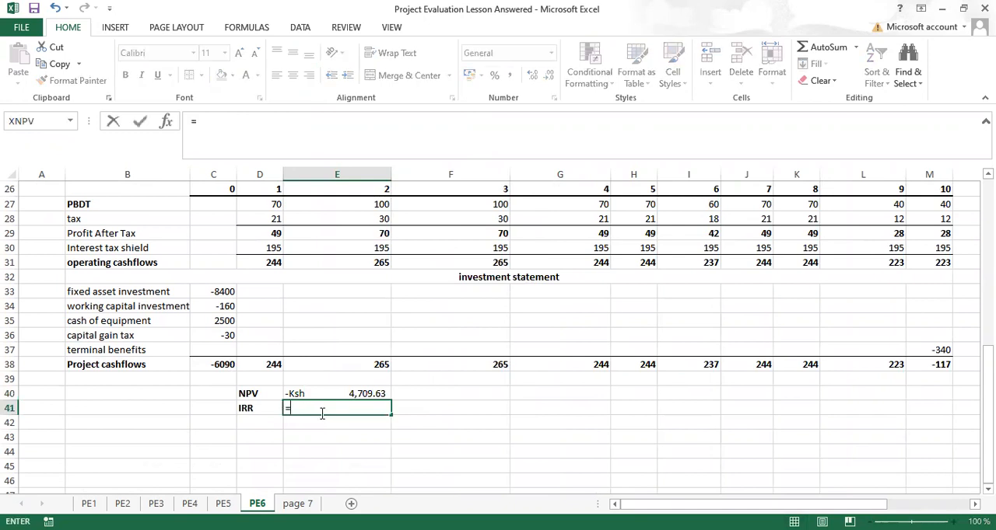
text(ir)
key(Tab)
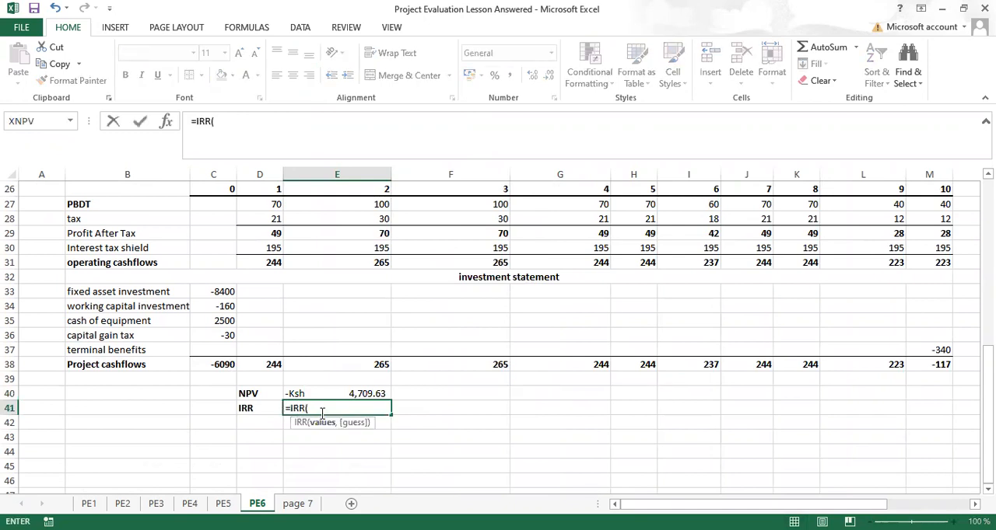
click(206, 364)
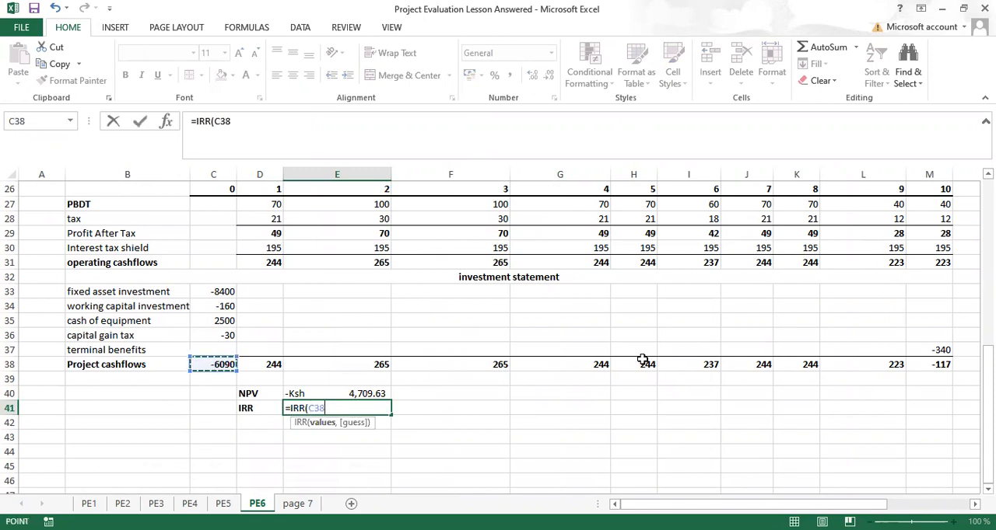
shift+click(902, 365)
drag(914, 364, 923, 364)
text())
key(ctrl+Return)
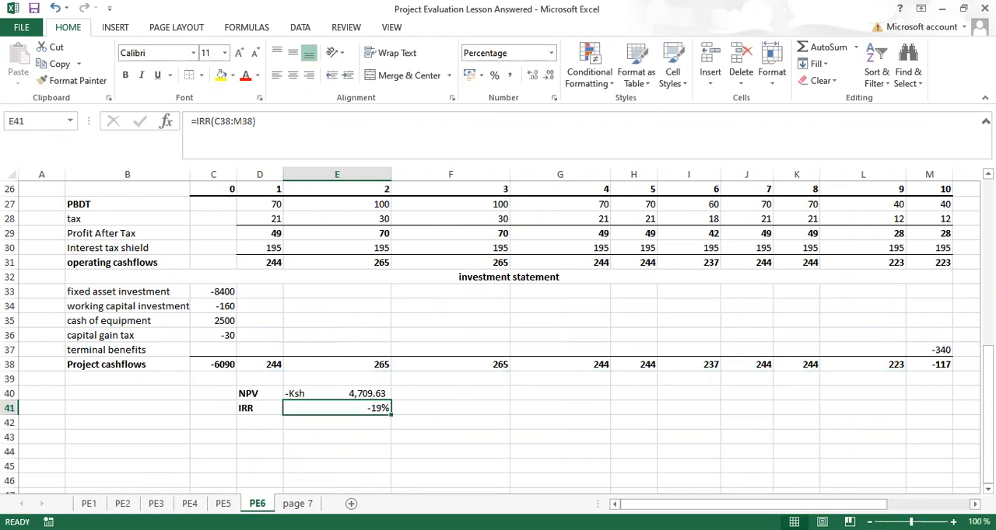
Step: Review the completed evaluation on PE6, the notes on page 7, the NPV sensitivity table on PE5 and the dynamic scenario on PE4
scroll(498, 335, up, 2)
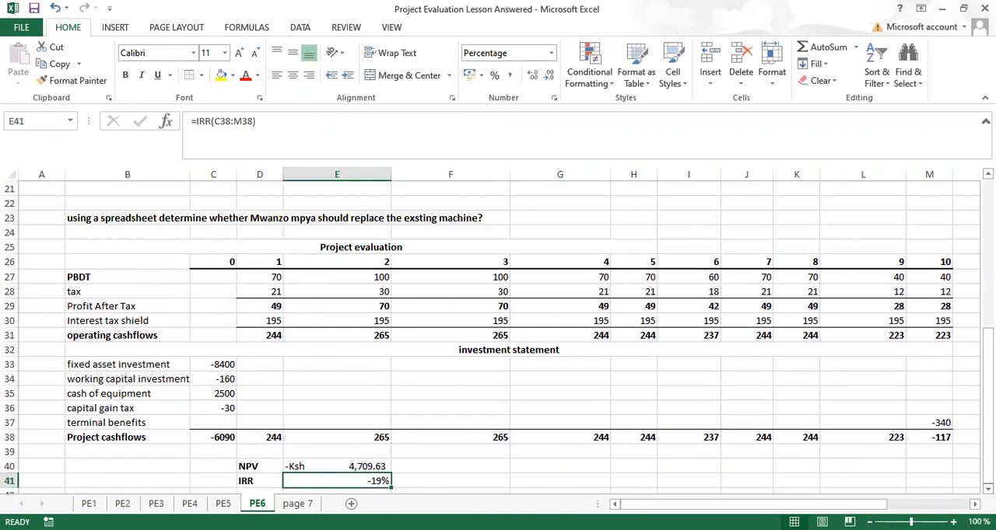
click(987, 489)
scroll(498, 334, down, 3)
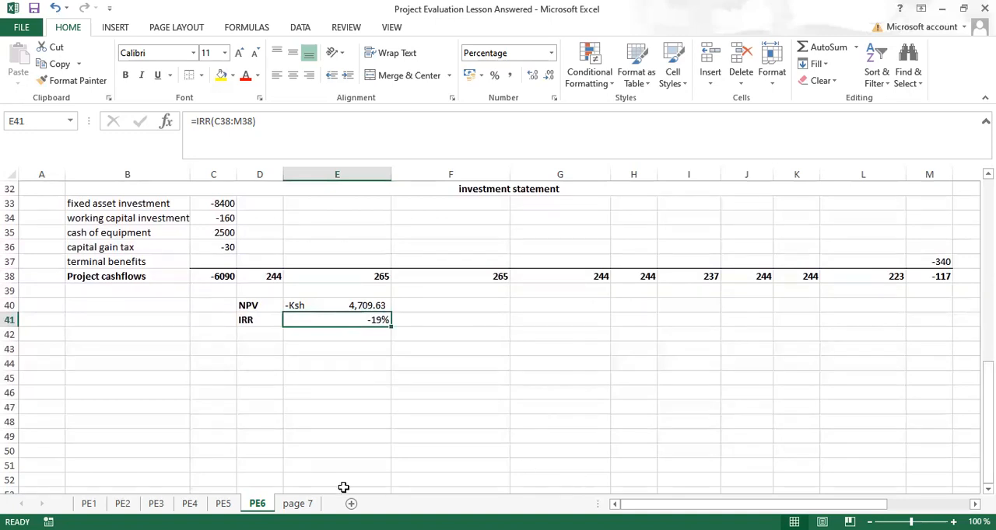
click(297, 504)
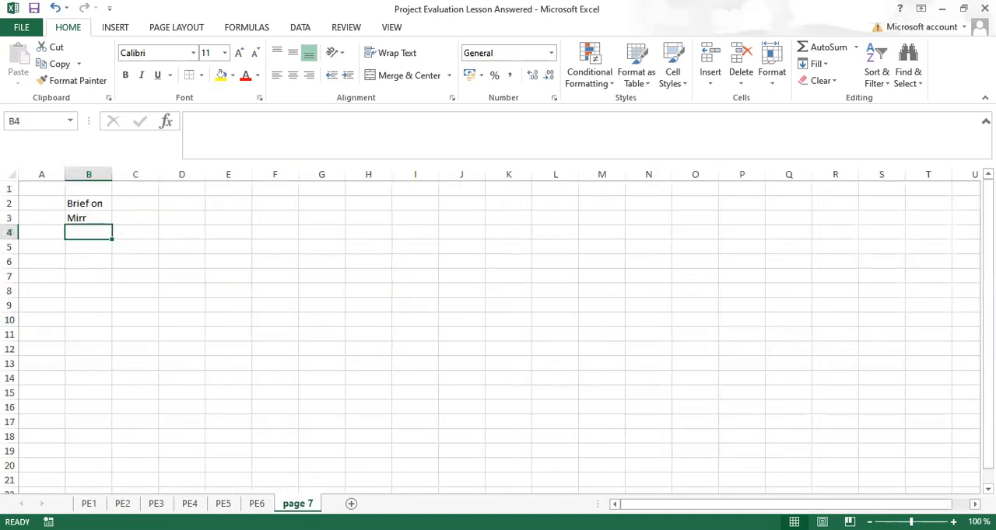
click(256, 504)
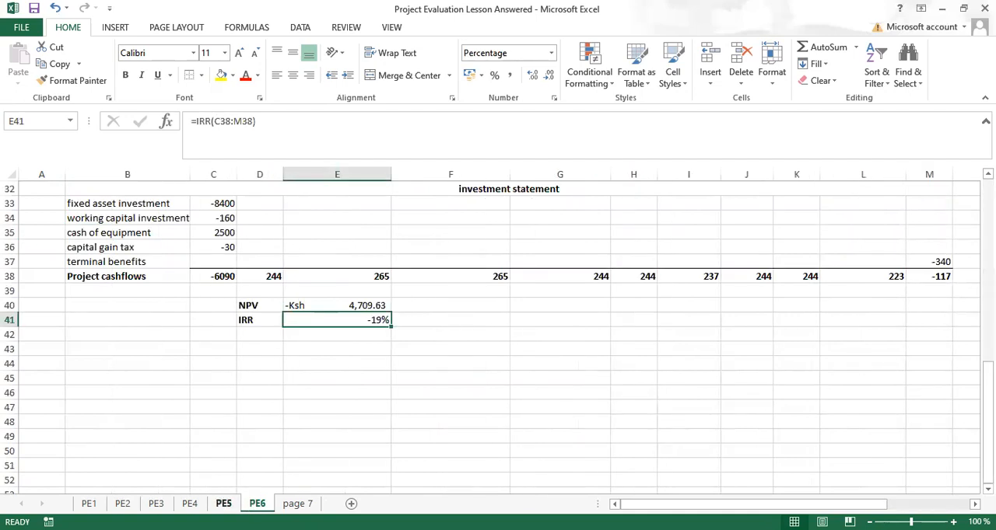
click(223, 504)
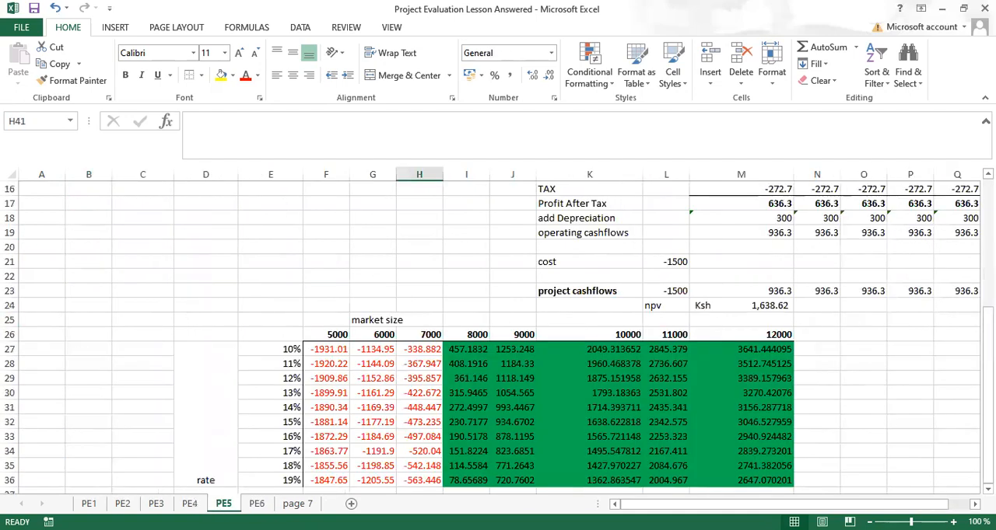
click(190, 504)
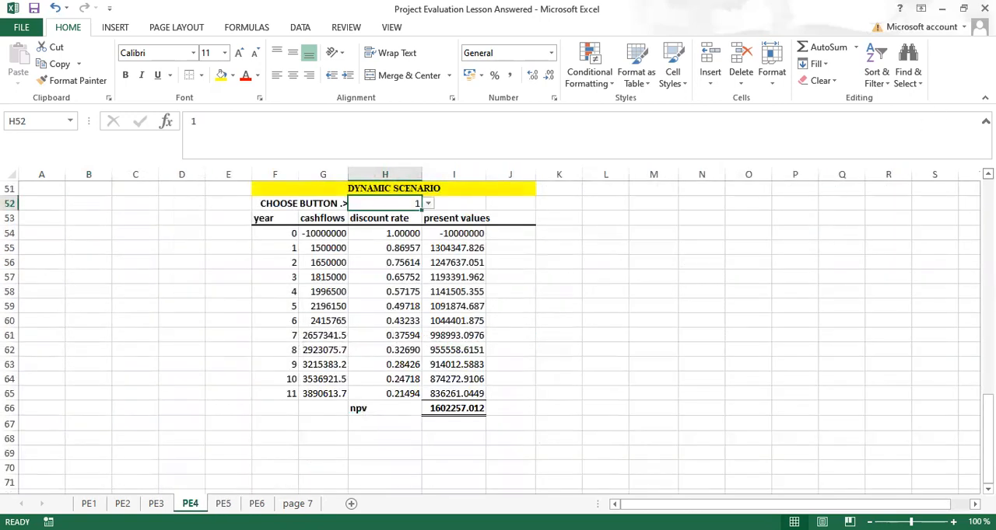
scroll(498, 335, up, 3)
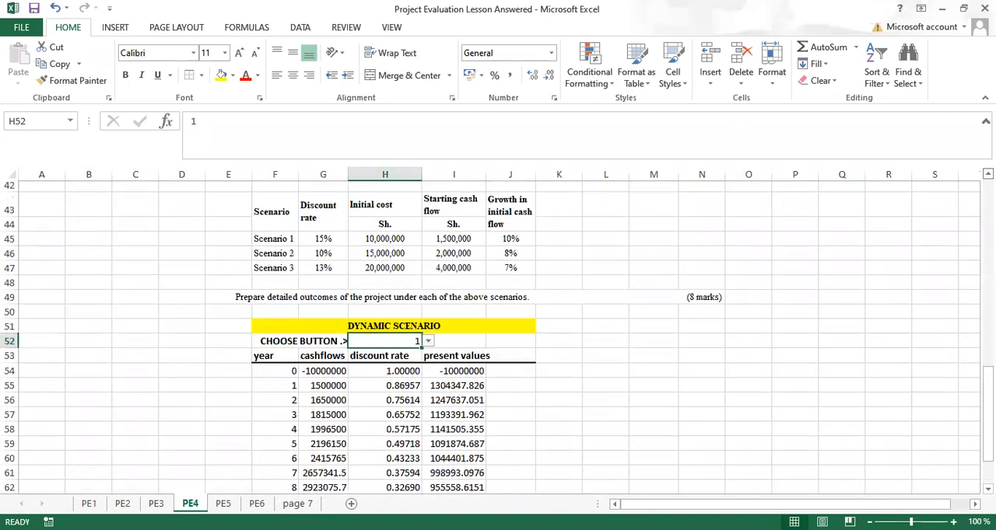
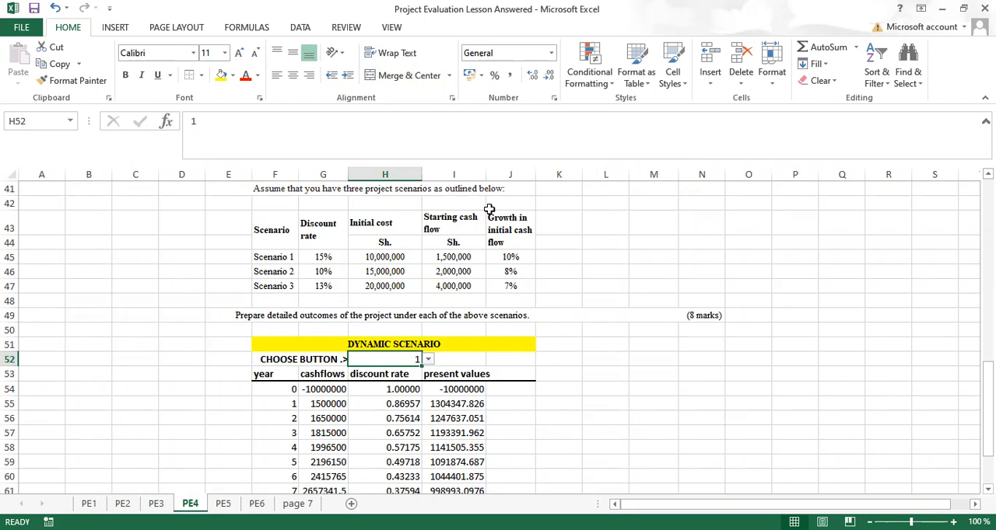
Step: Start a new what-if scenario named "default" in the Scenario Manager for the PE4 sheet
click(297, 30)
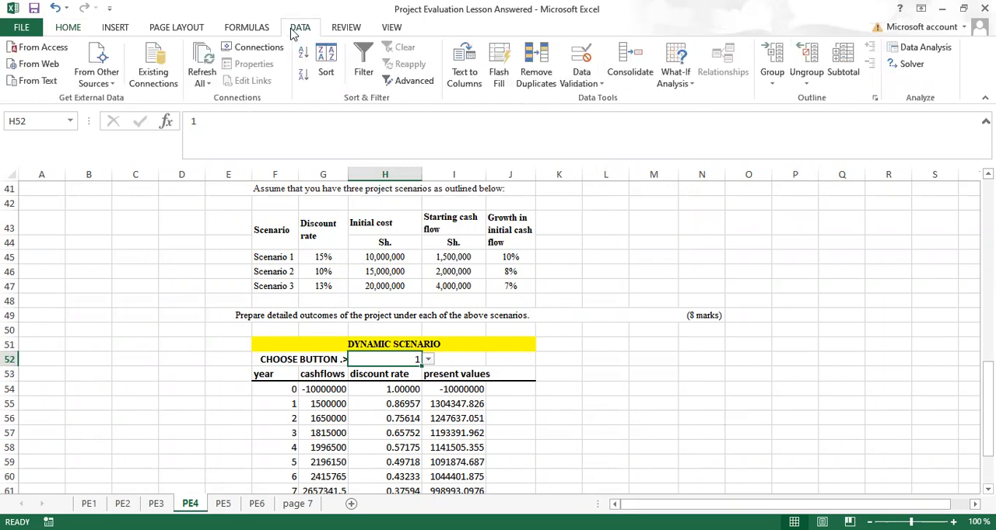
click(690, 83)
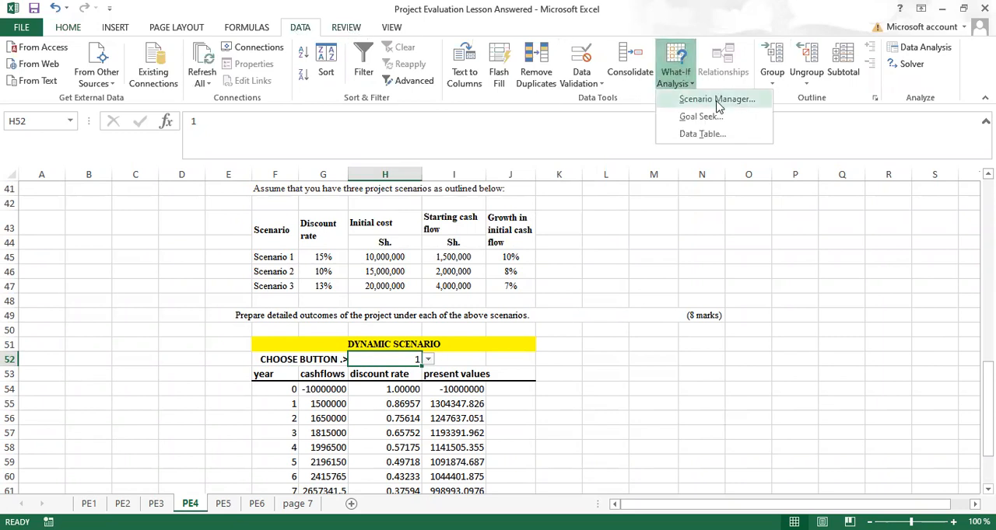
click(716, 100)
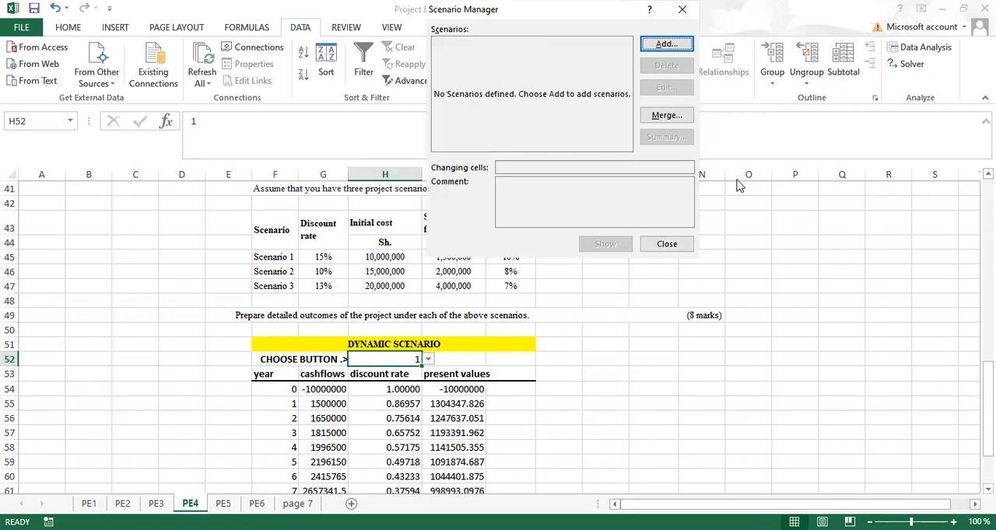
click(667, 46)
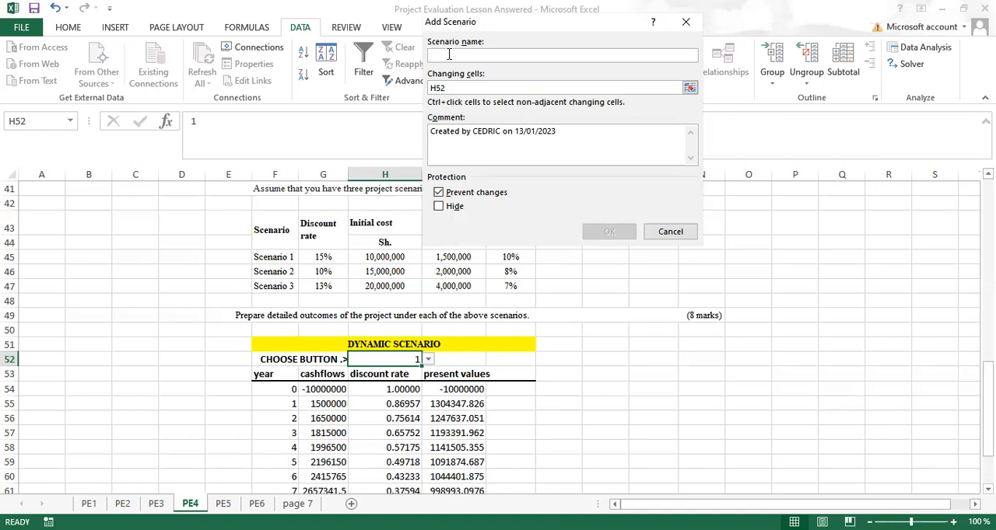
text(d)
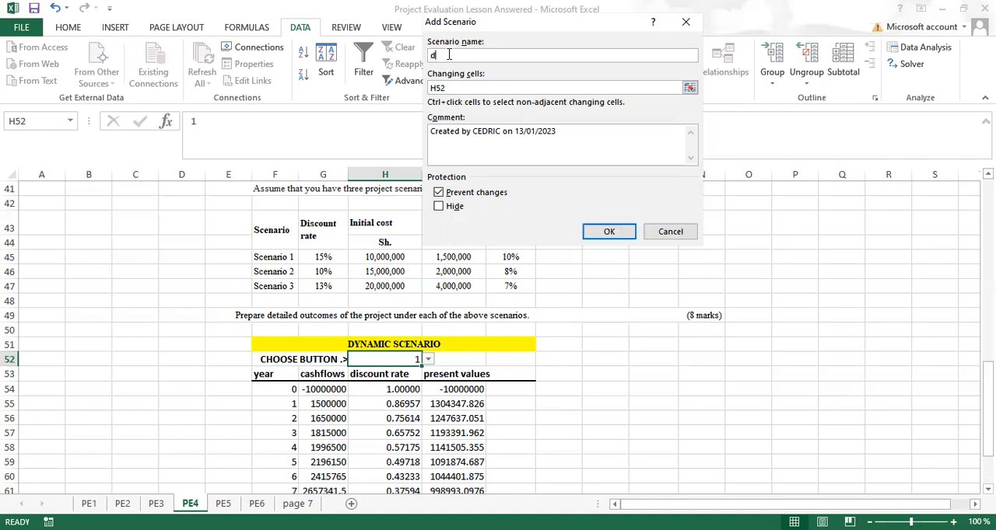
text(efault)
Step: Set the default scenario's changing cells to G45, H45, I45 and J45 and save it with the existing cell values
click(463, 89)
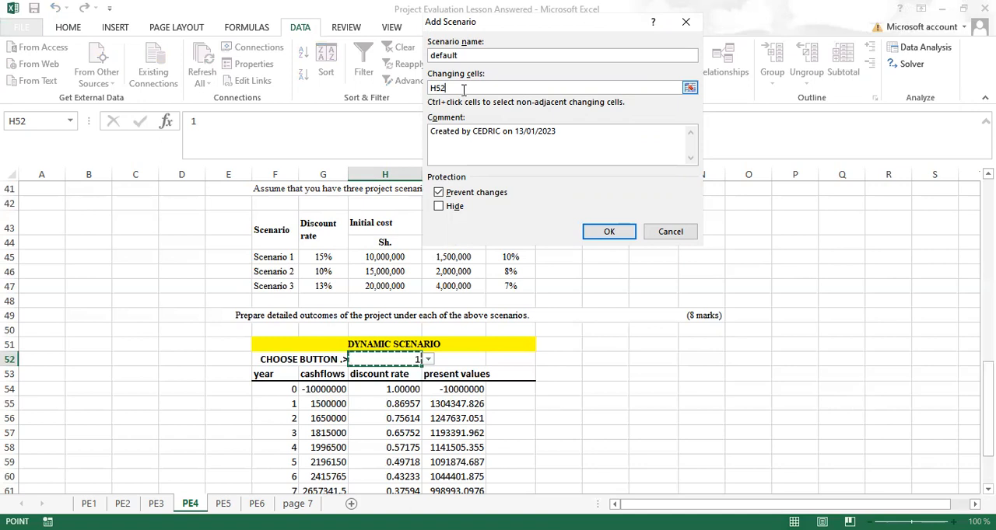
key(BackSpace)
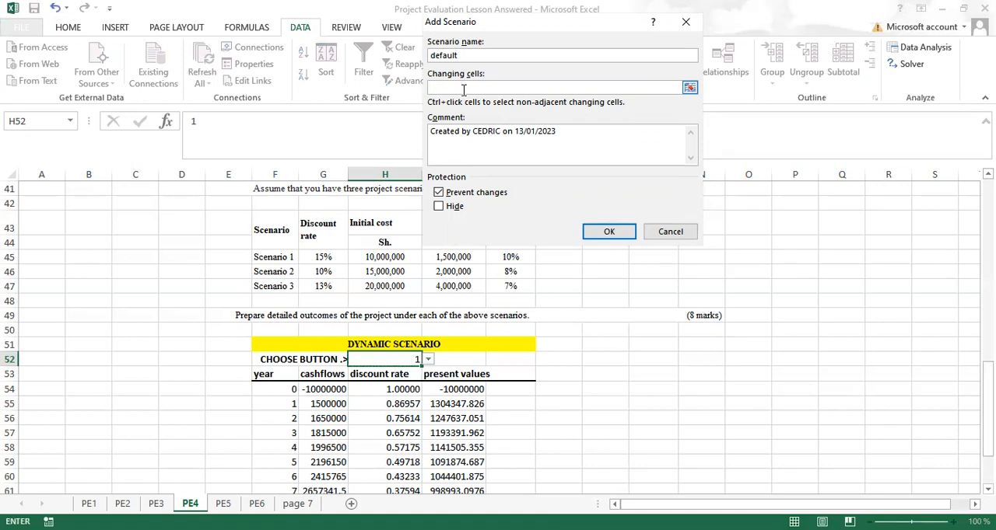
click(324, 259)
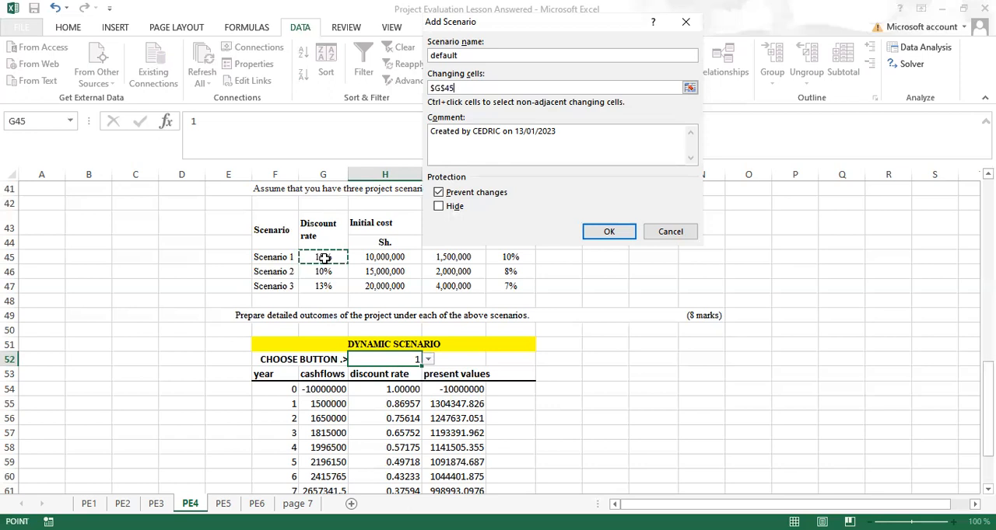
text(,)
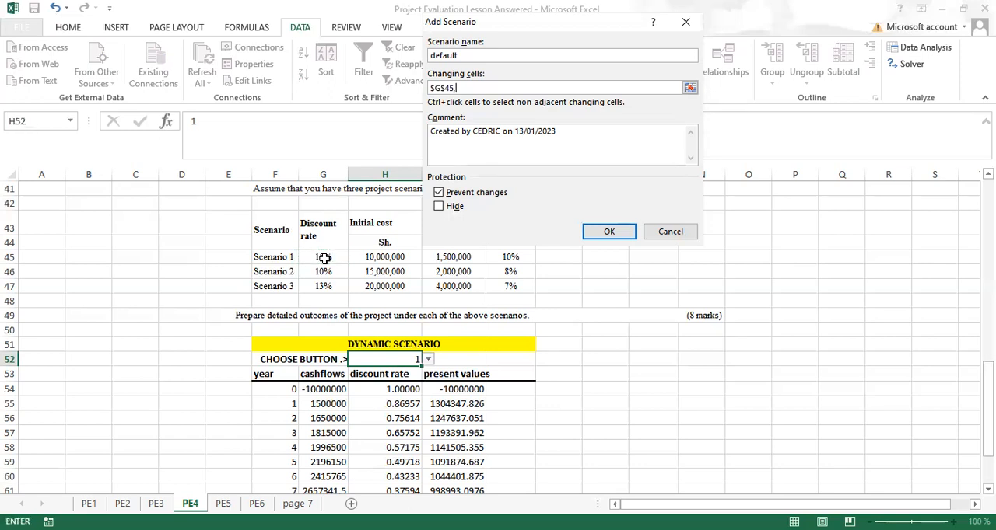
click(377, 258)
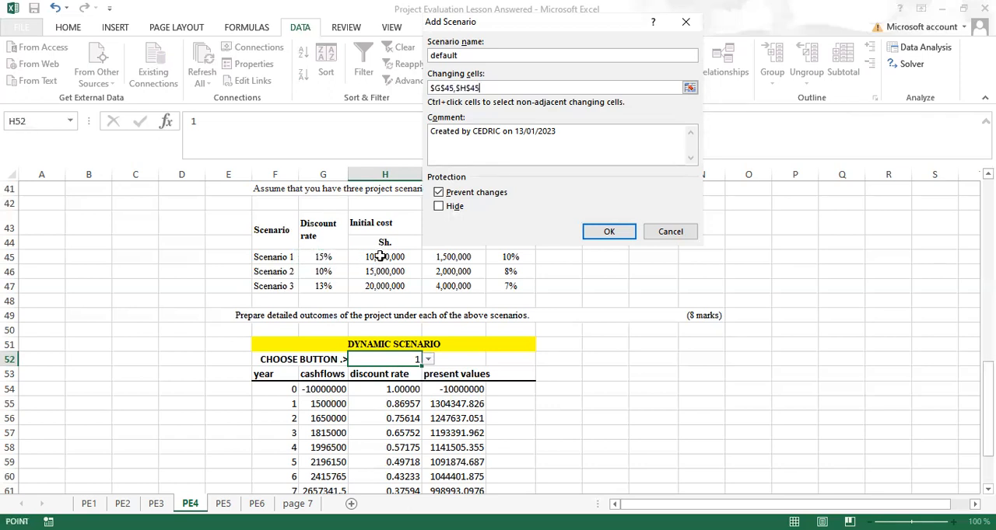
text(,)
click(445, 261)
text(,$I$45,)
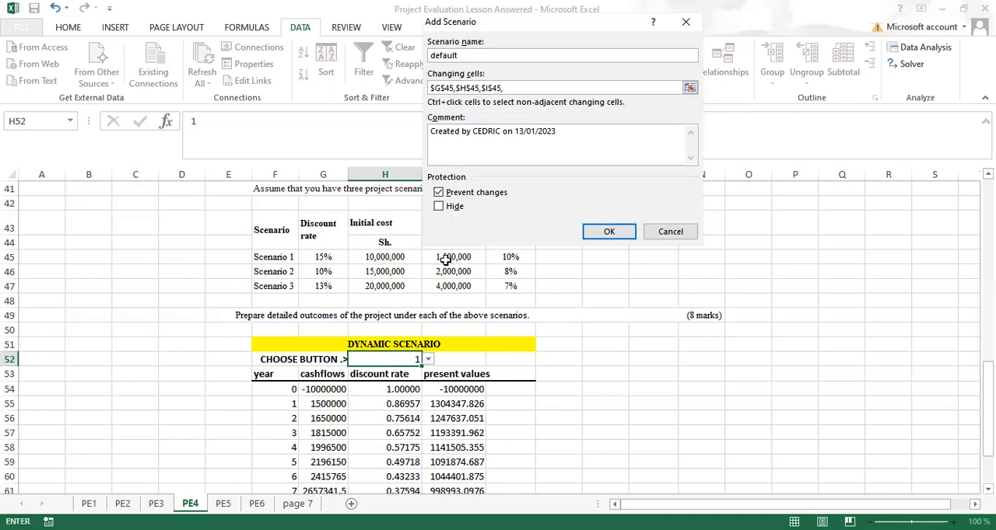
click(507, 261)
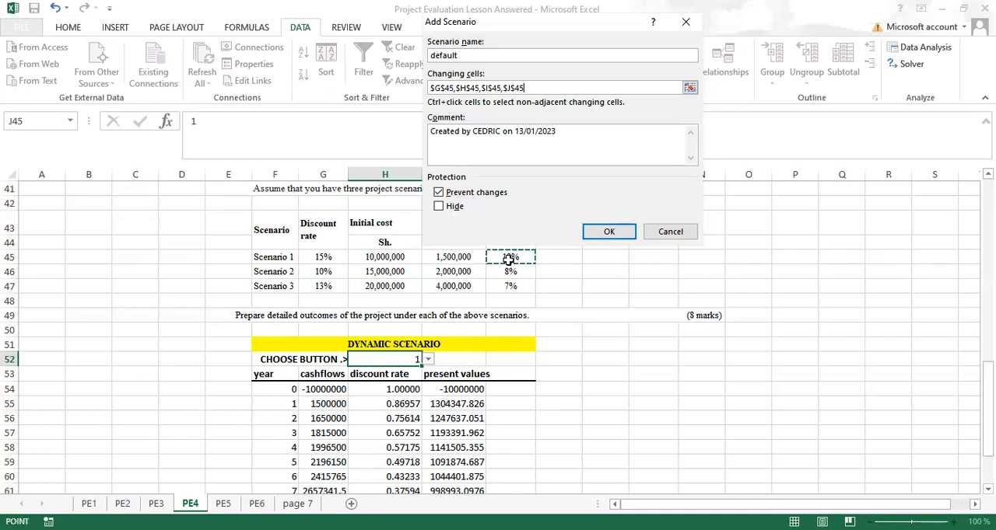
click(606, 237)
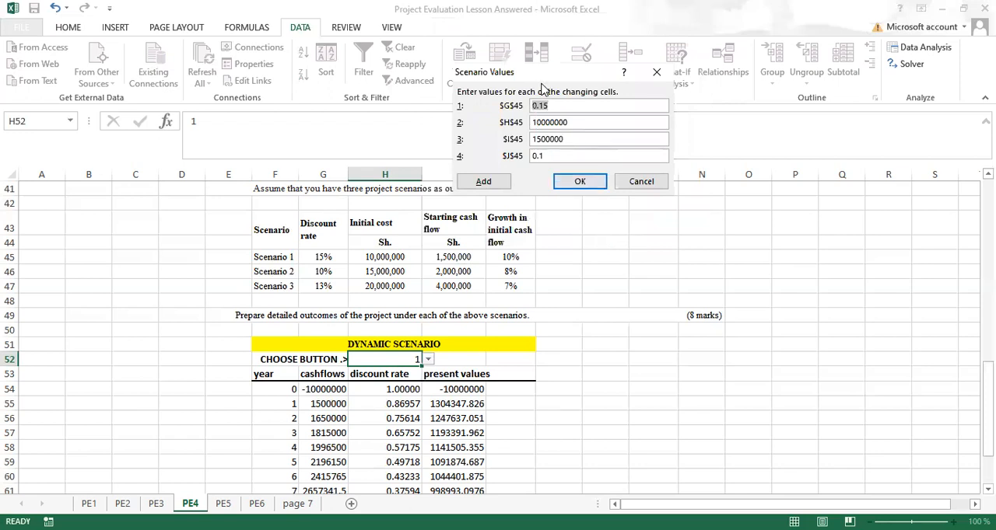
click(582, 184)
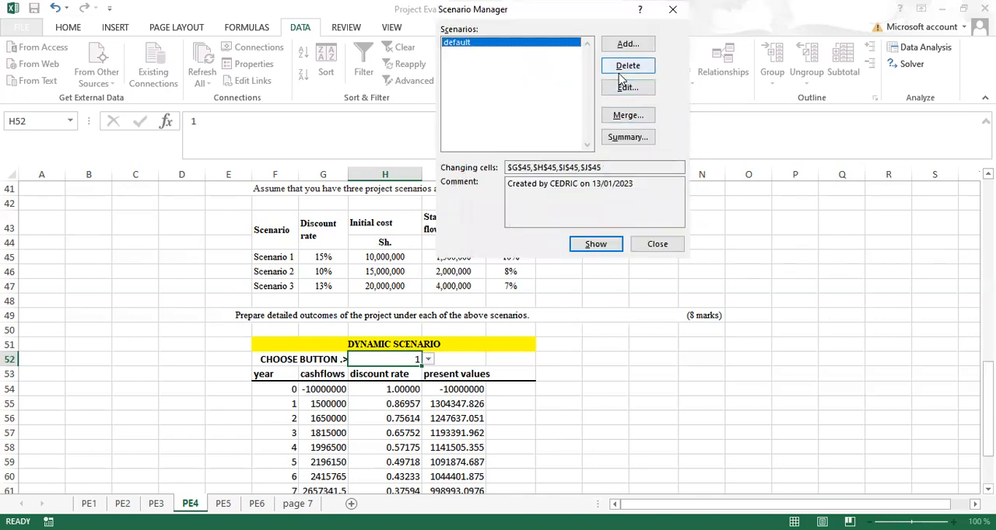
click(625, 52)
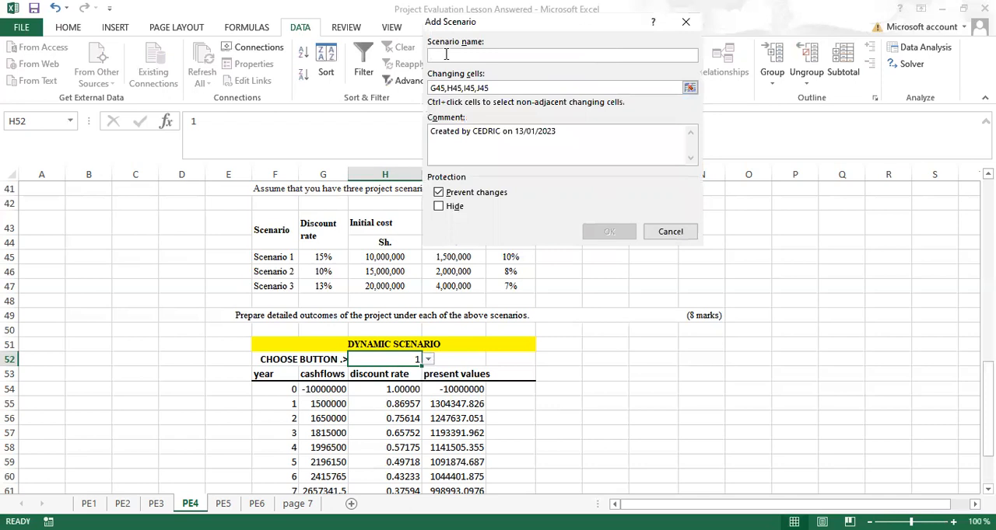
text(sc)
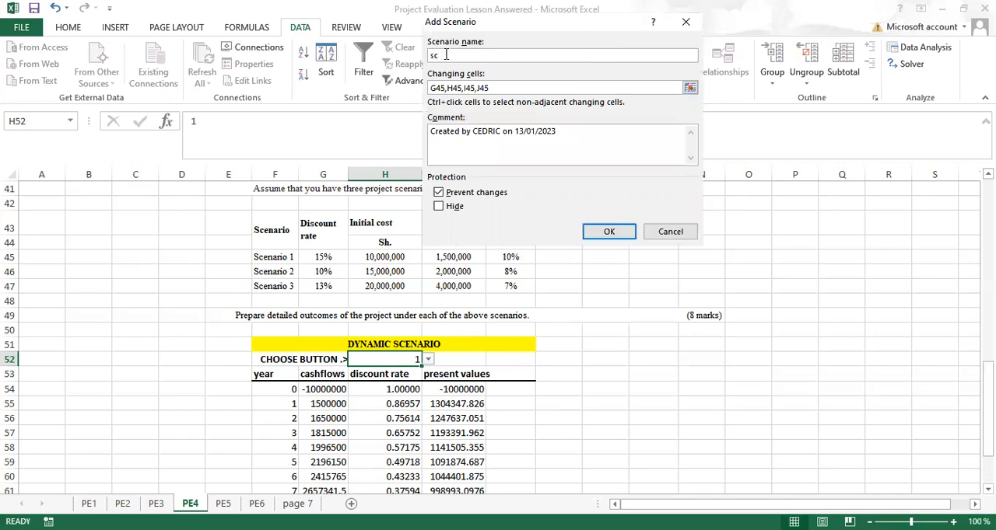
text(enario 2)
click(695, 87)
click(689, 88)
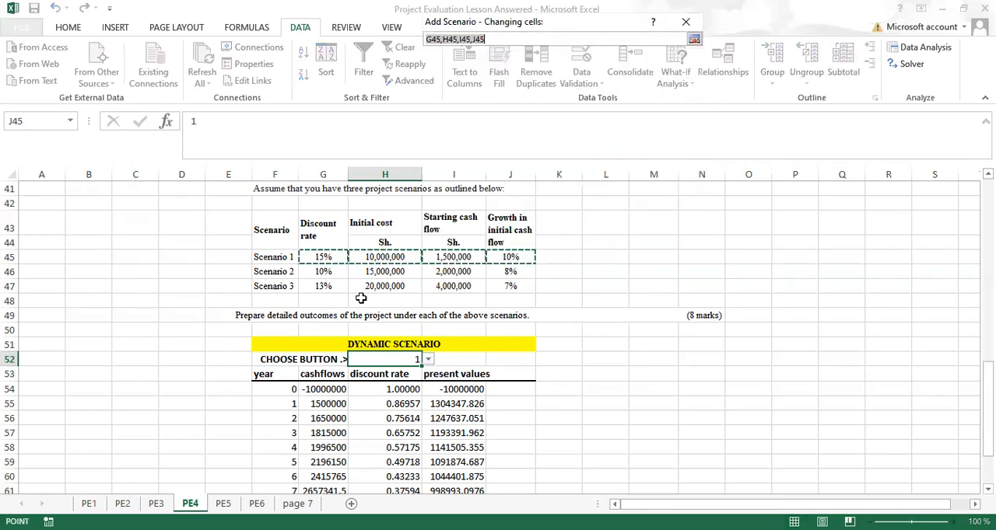
drag(307, 272, 495, 270)
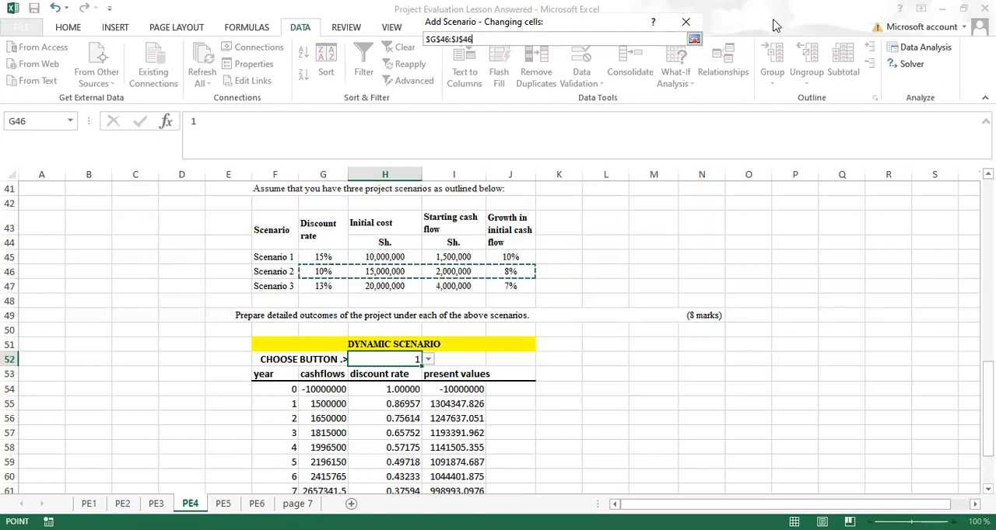
click(693, 39)
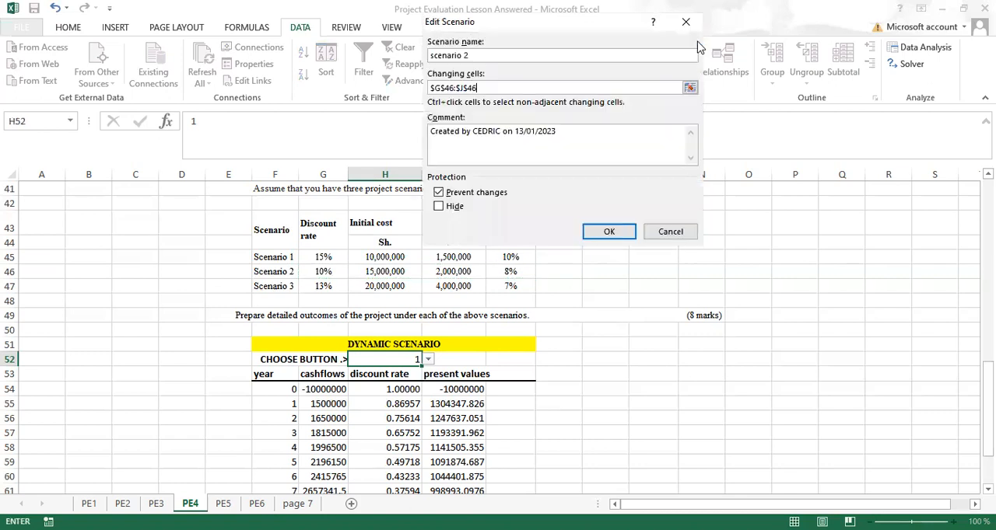
click(485, 88)
key(BackSpace)
key(BackSpace)
key(BackSpace)
key(BackSpace)
key(BackSpace)
key(BackSpace)
key(BackSpace)
key(BackSpace)
key(BackSpace)
key(BackSpace)
key(BackSpace)
click(325, 274)
text(,)
click(387, 271)
text(,)
click(445, 271)
text(,)
click(510, 272)
text(,)
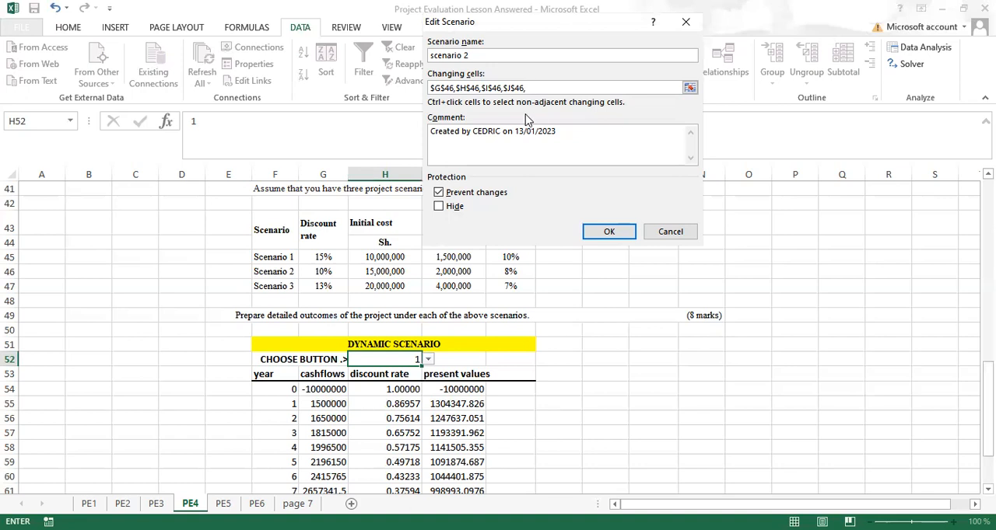
key(BackSpace)
key(BackSpace)
key(BackSpace)
key(BackSpace)
key(BackSpace)
key(BackSpace)
key(BackSpace)
key(BackSpace)
key(BackSpace)
key(BackSpace)
key(BackSpace)
key(BackSpace)
key(BackSpace)
key(BackSpace)
key(BackSpace)
key(BackSpace)
key(BackSpace)
key(BackSpace)
key(BackSpace)
key(BackSpace)
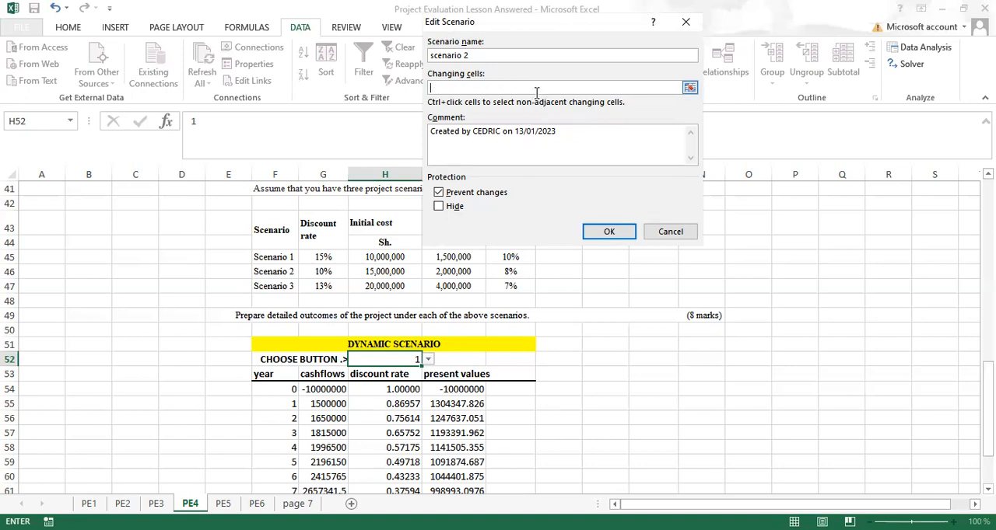
click(667, 231)
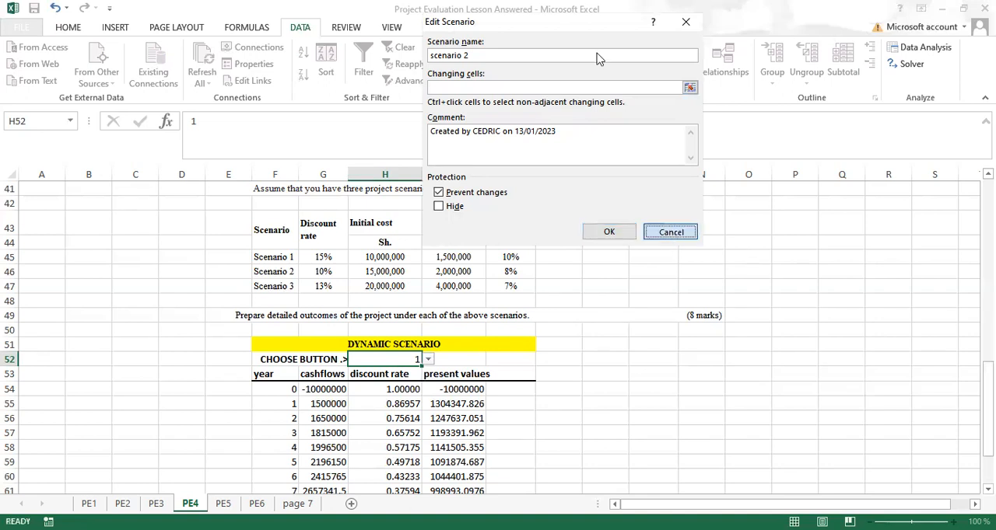
Step: Add a scenario named "scenario 2" that uses the same changing cells G45, H45, I45 and J45
click(627, 45)
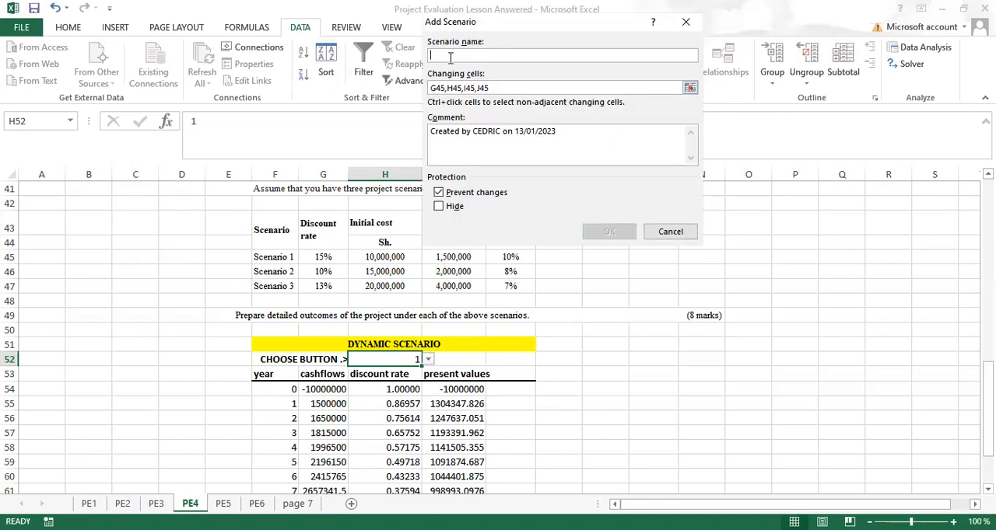
text(d)
key(BackSpace)
text(scenario)
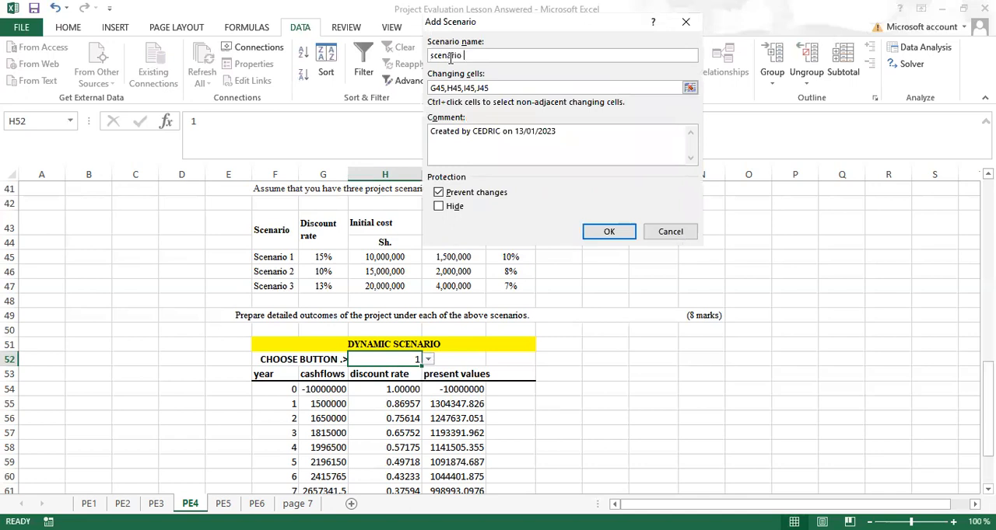
text( 2)
key(Return)
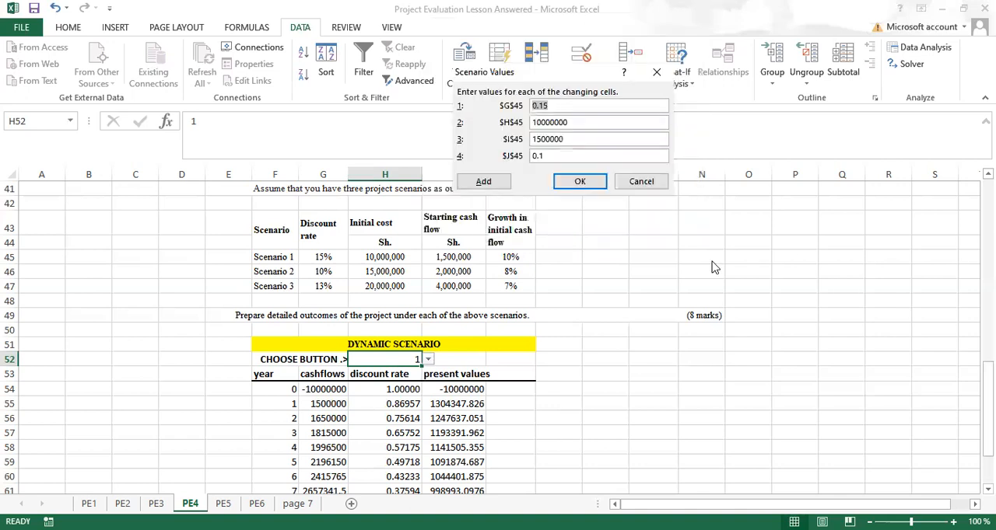
Step: Set scenario 2's values to 0.10 for G45, 15000000 for H45, 2000000 for I45 and 0.08 for J45, and save it
click(554, 106)
text(0)
click(542, 122)
key(BackSpace)
text(5)
click(542, 140)
key(BackSpace)
key(BackSpace)
text(20)
click(546, 156)
text(0.08)
click(573, 187)
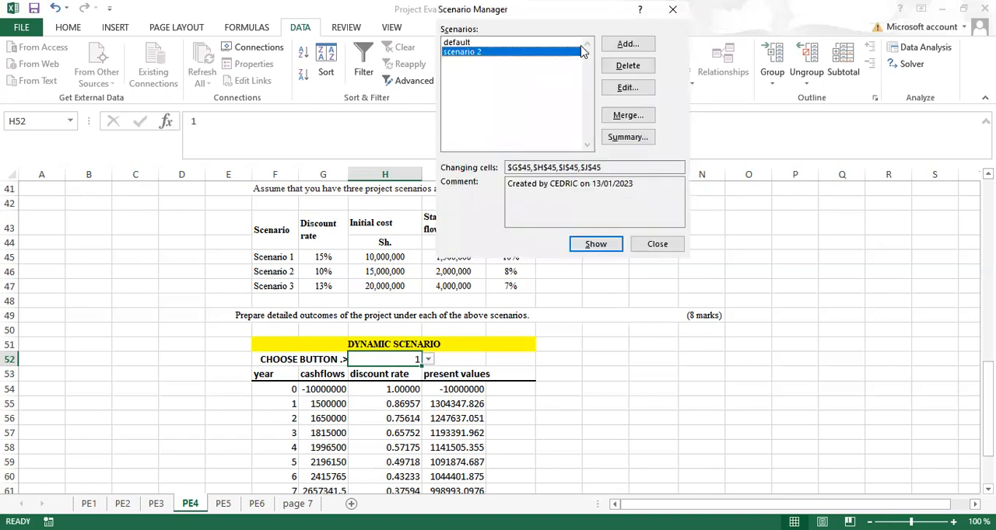
Step: Add a scenario named "scenario 3" that uses the same changing cells G45, H45, I45 and J45
click(636, 44)
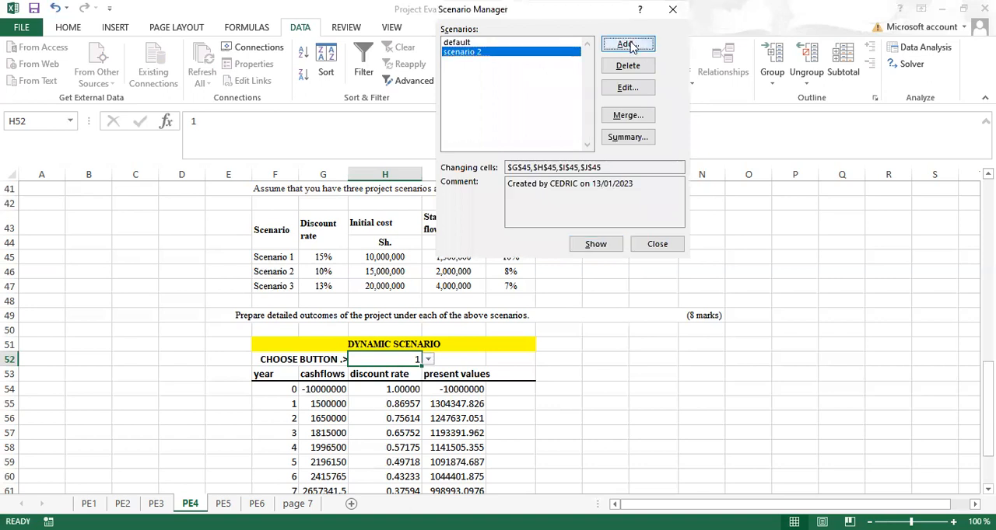
text(s)
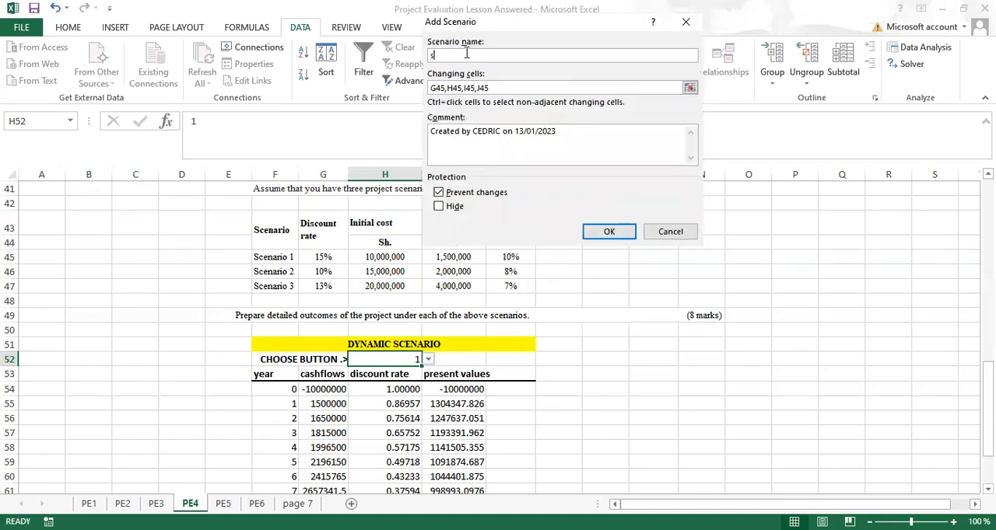
text(cenario 3)
click(599, 232)
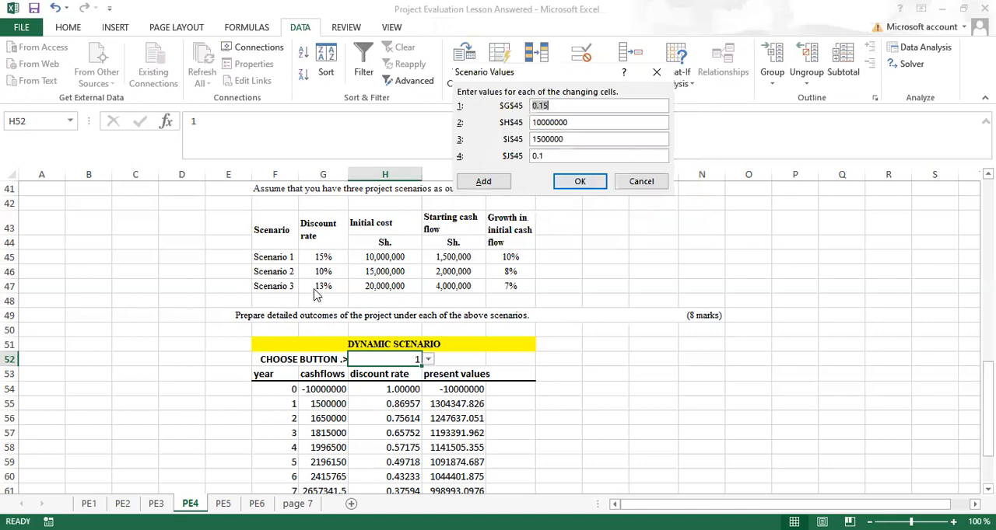
Step: Set scenario 3's values to 0.13 for G45, 20000000 for H45 and 4000000 for I45, save it and close the Scenario Manager
click(561, 108)
key(BackSpace)
text(3)
click(537, 122)
key(BackSpace)
text(2)
click(542, 140)
key(BackSpace)
key(BackSpace)
text(400)
click(576, 188)
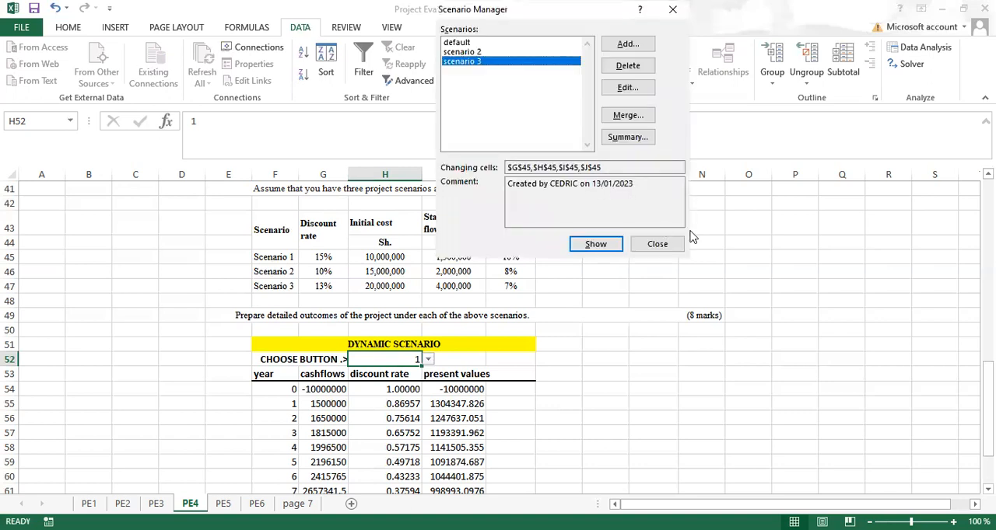
click(657, 246)
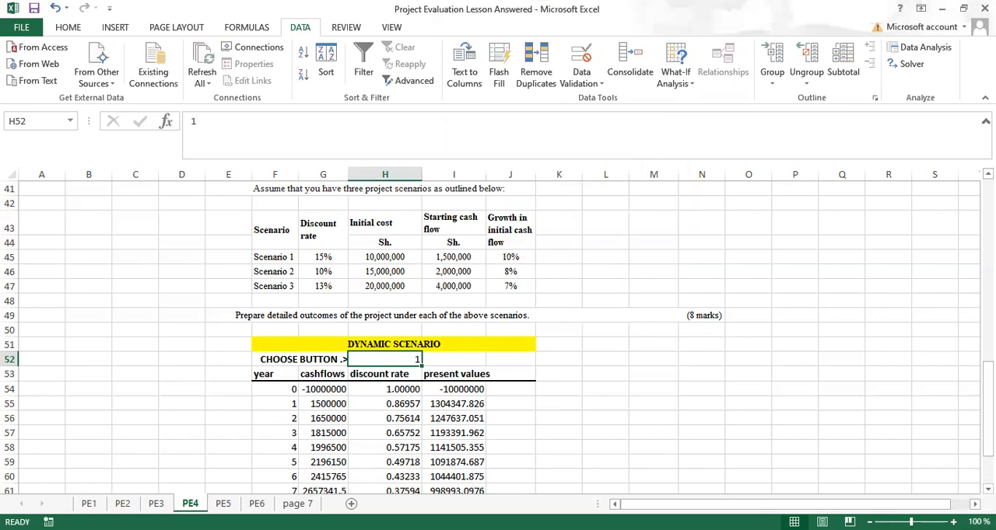
Step: Copy the dynamic scenario table's header row F53:J53 to N53
scroll(440, 398, right, 2)
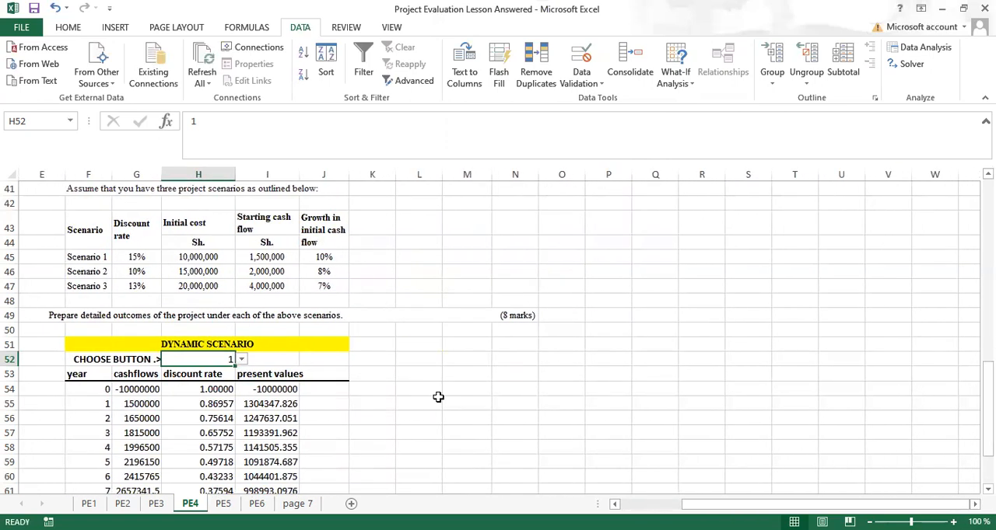
drag(78, 374, 311, 374)
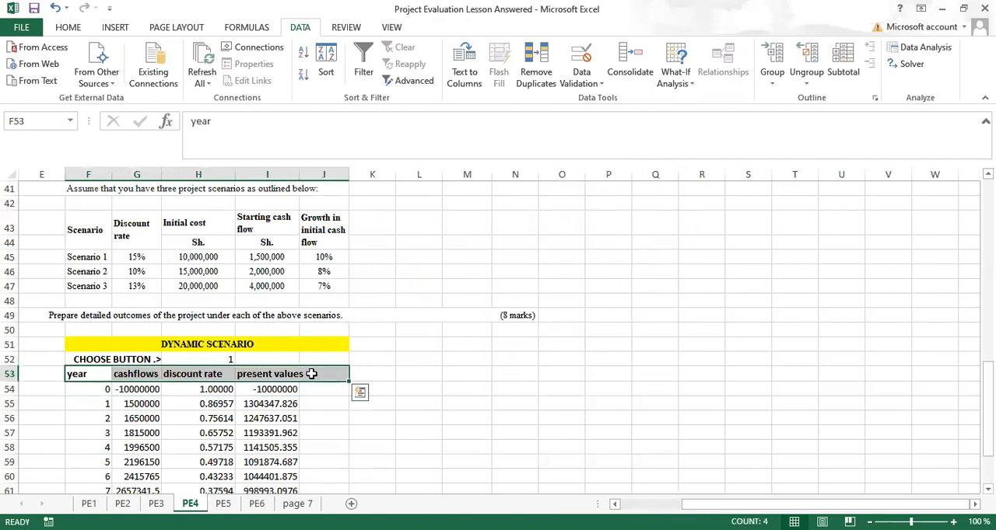
key(ctrl+c)
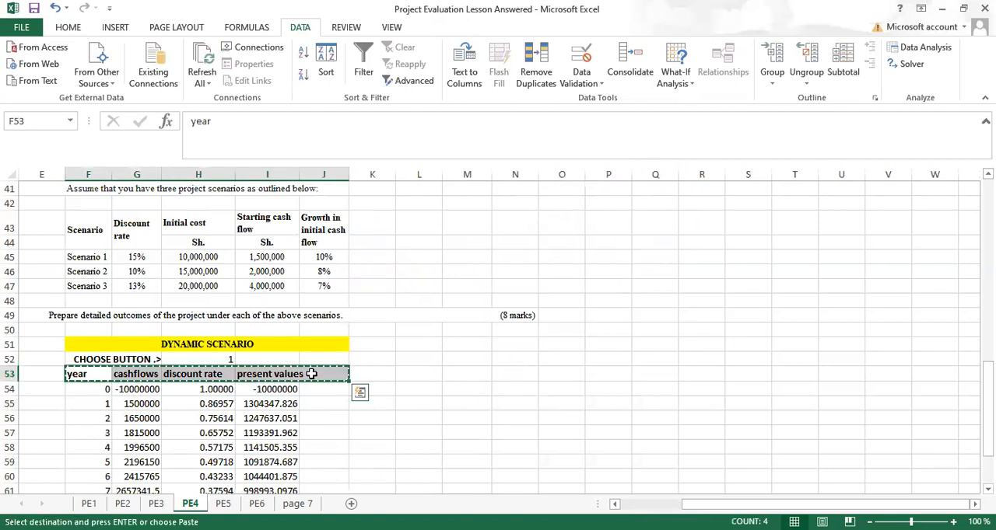
click(512, 373)
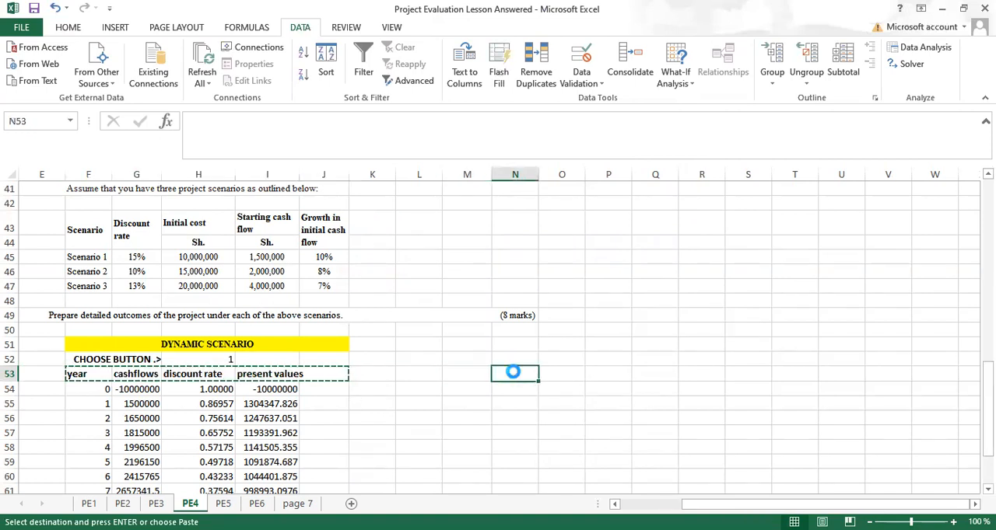
key(ctrl+v)
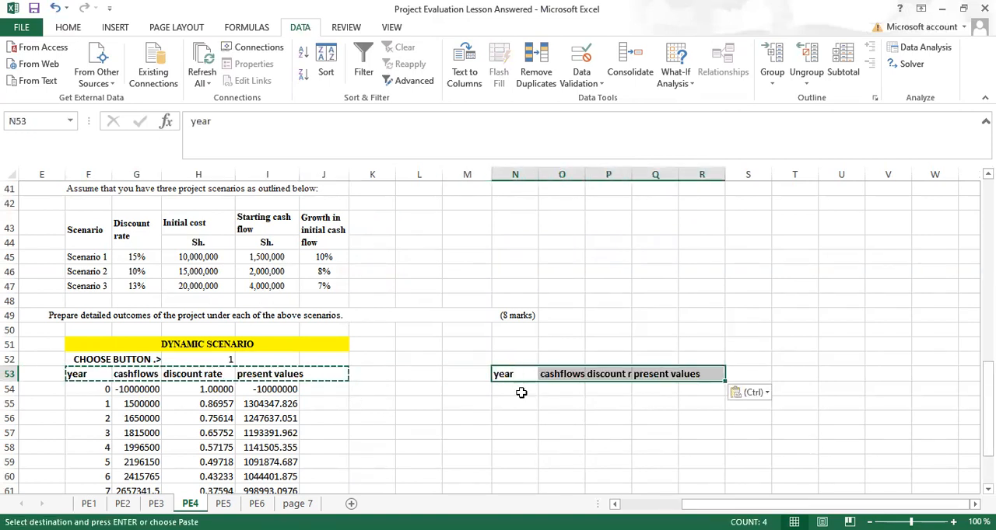
Step: Copy years 0 to 11 from F54:F65 into the new table's year column, starting at N54
click(91, 391)
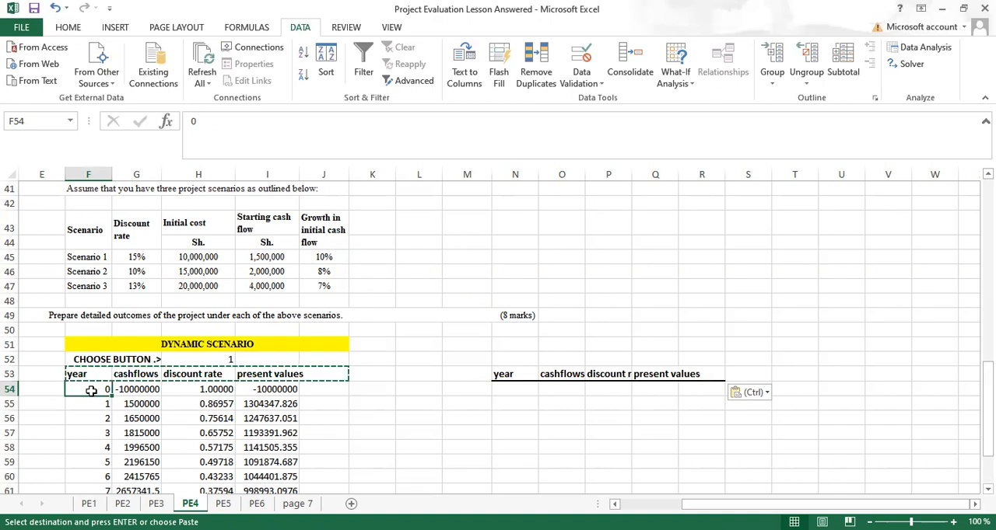
key(shift+Down)
key(shift+Down)
key(shift+Down)
key(shift+Down)
key(shift+Down)
key(shift+Down)
key(shift+Down)
key(shift+Down)
key(shift+Down)
key(shift+Down)
key(shift+Down)
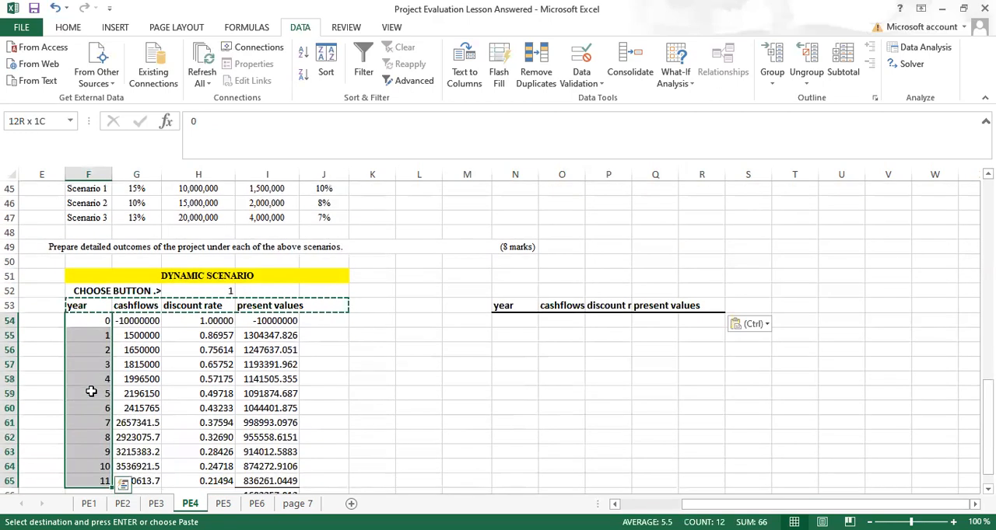
key(ctrl+c)
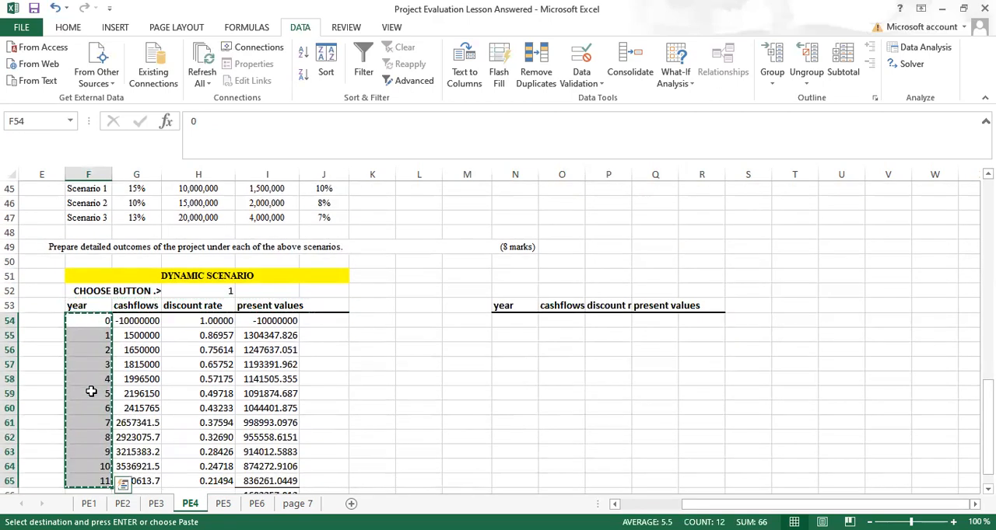
click(512, 322)
key(Return)
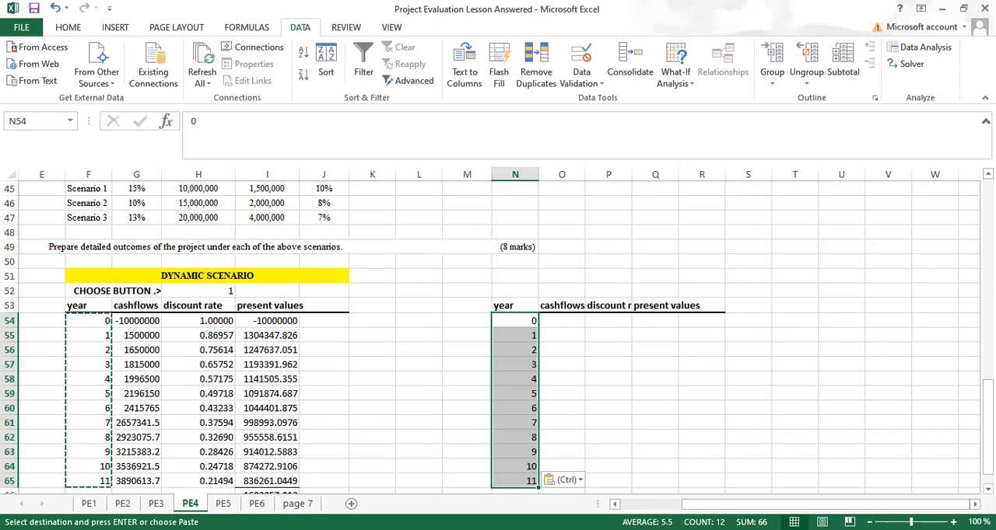
Step: Enter the year 0 cash flow in O54 as the negative initial cost with =-H45
scroll(960, 212, up, 2)
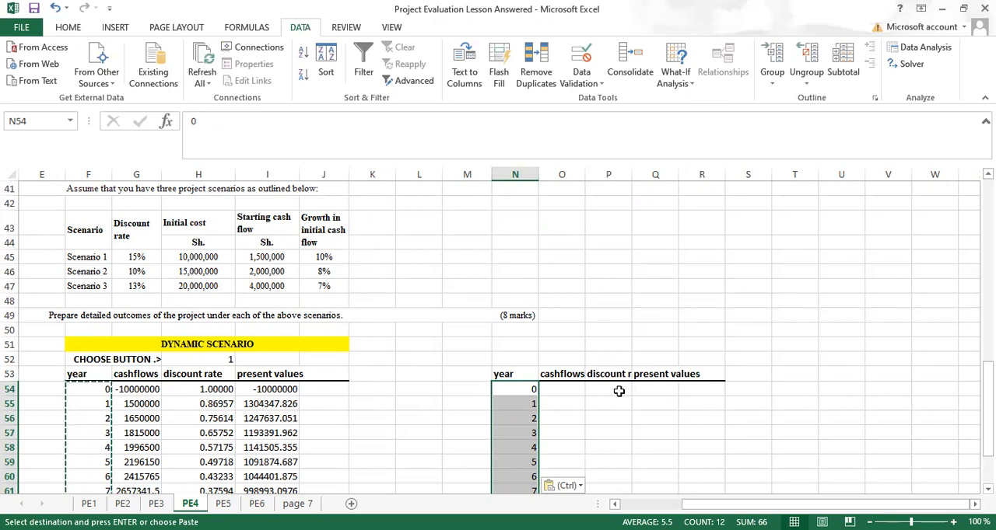
click(553, 391)
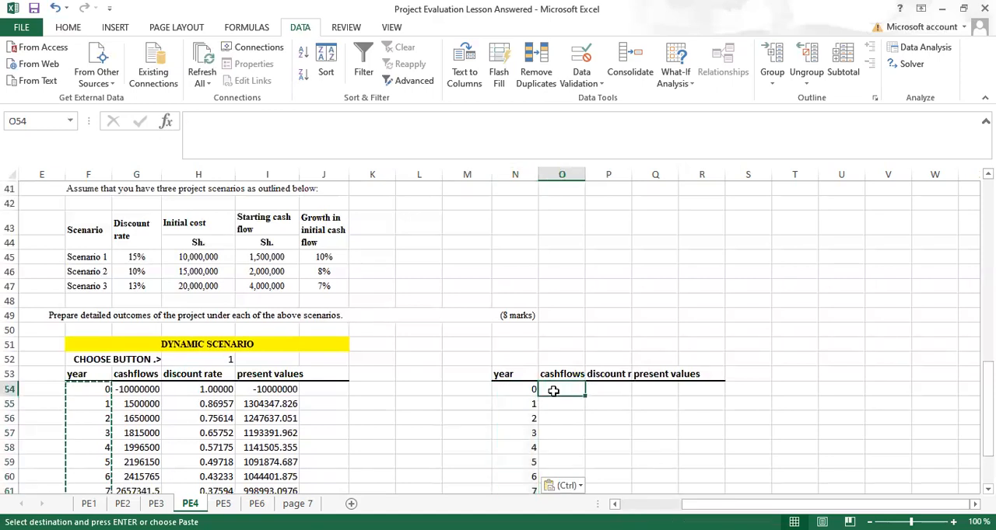
text(-10)
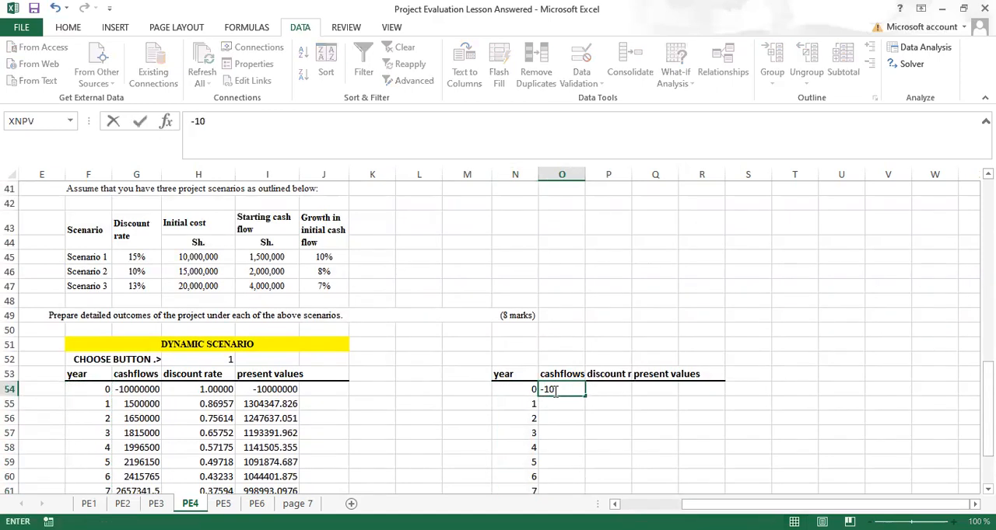
key(BackSpace)
click(187, 258)
key(Return)
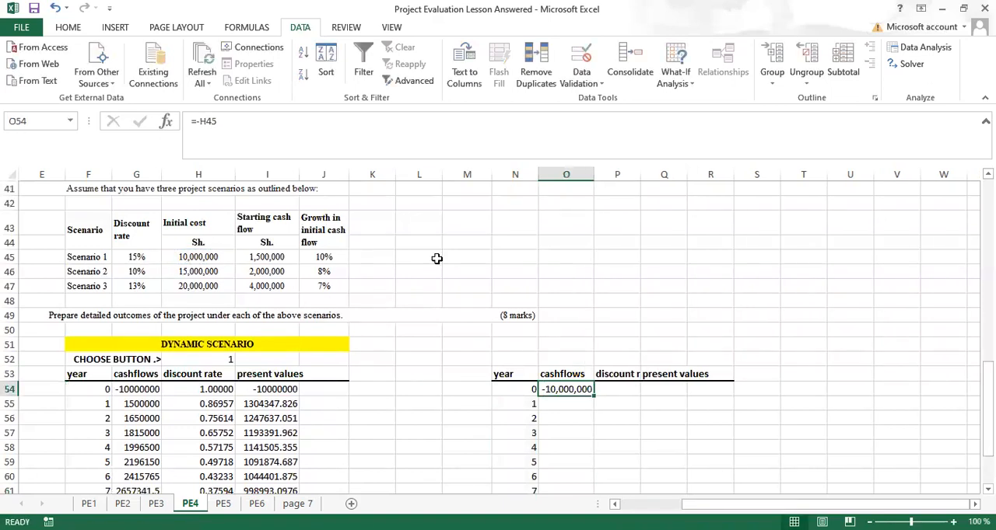
Step: Enter the discount factor formula =1/(1+$G$45)^N54 in P54 and fill it down through year 11
click(611, 390)
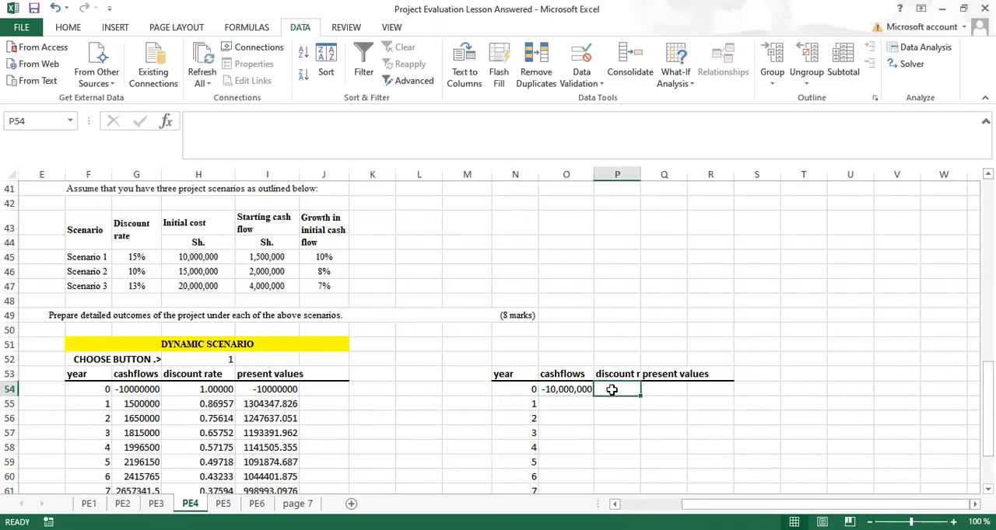
text(1/(1+)
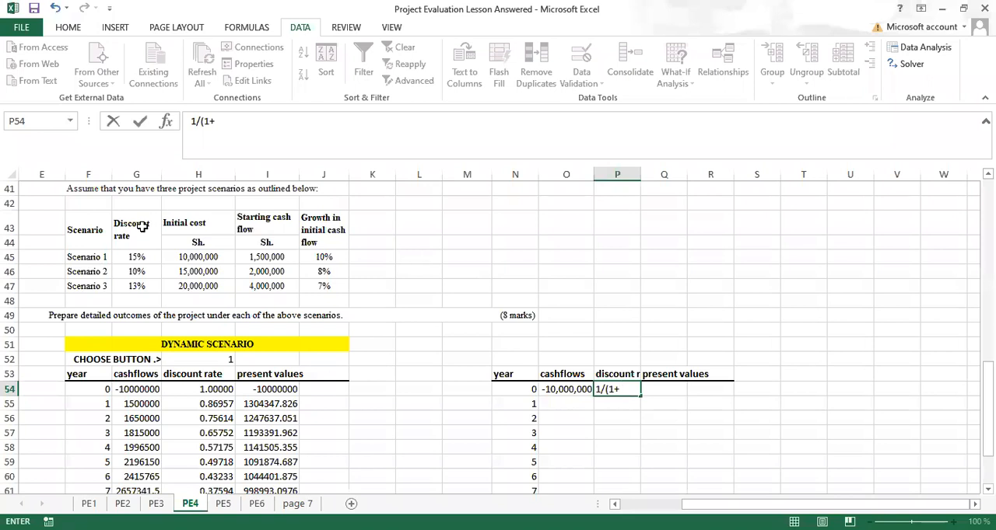
click(136, 257)
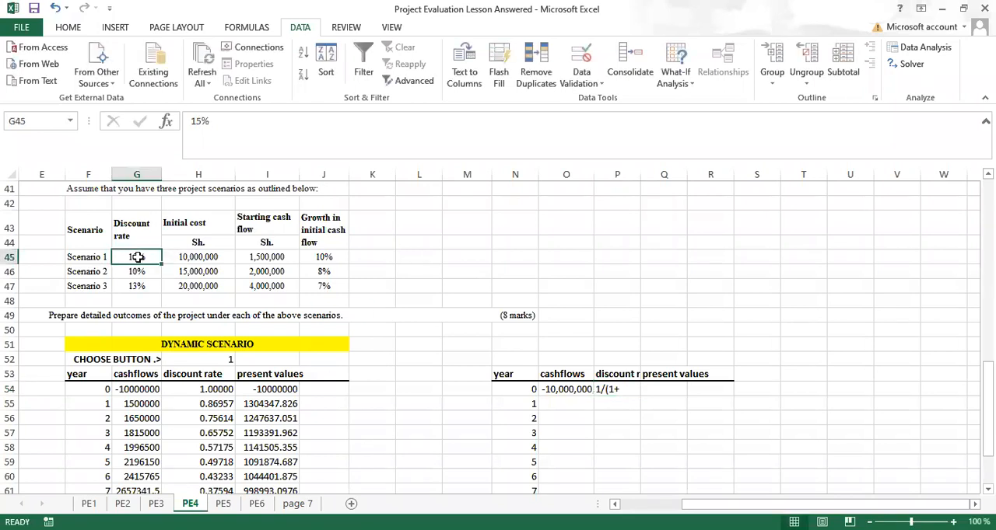
click(600, 390)
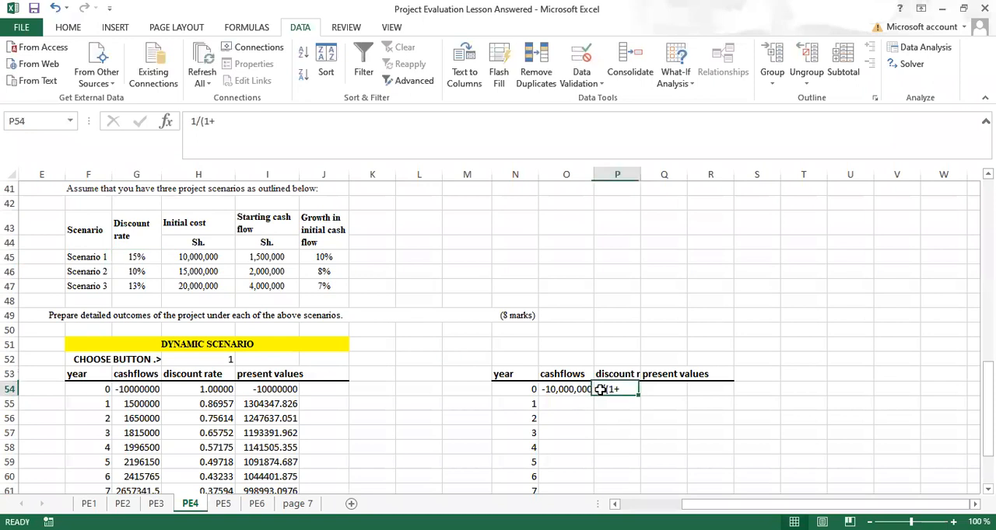
click(193, 125)
text(=)
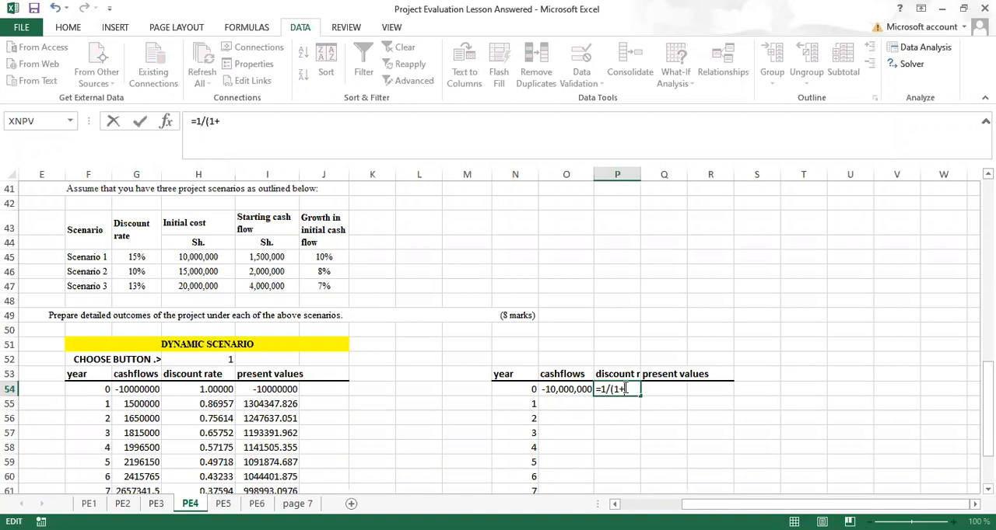
click(136, 257)
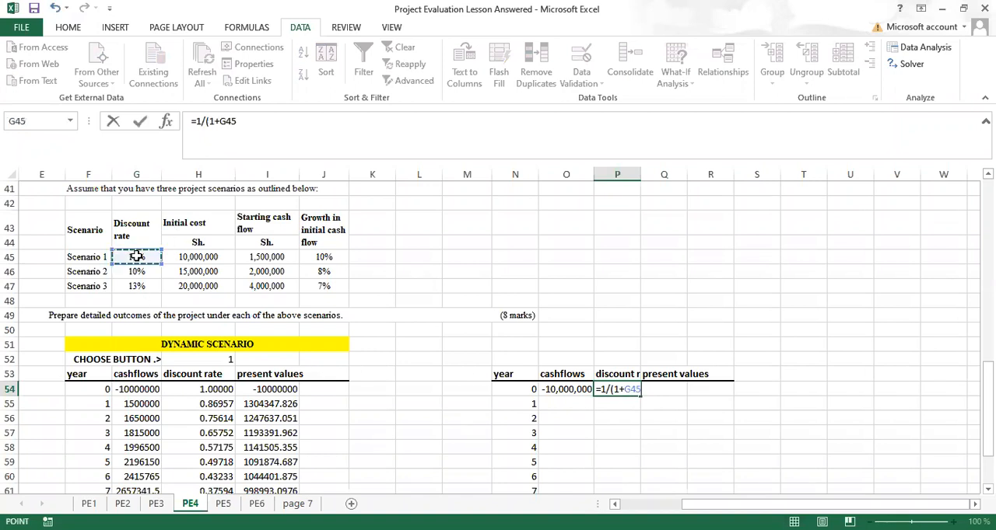
key(F4)
text()^)
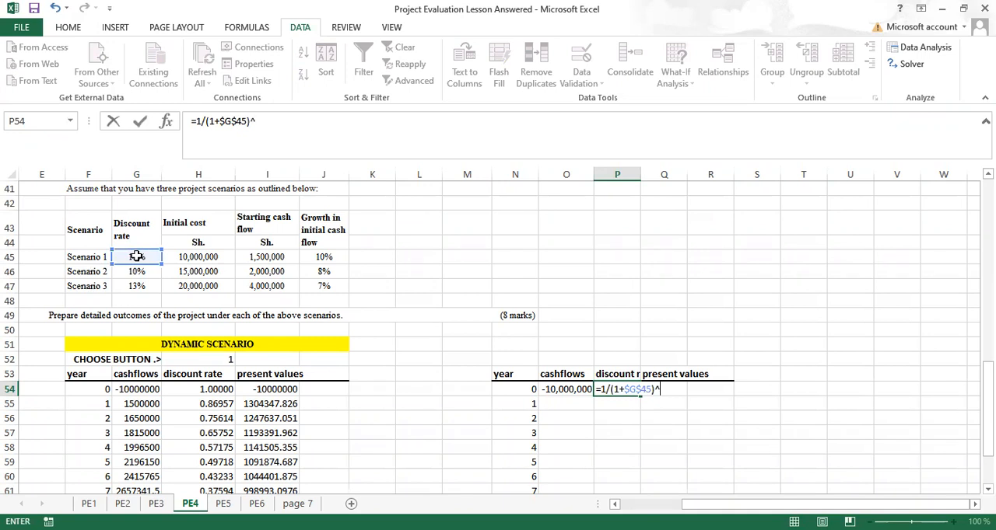
click(523, 391)
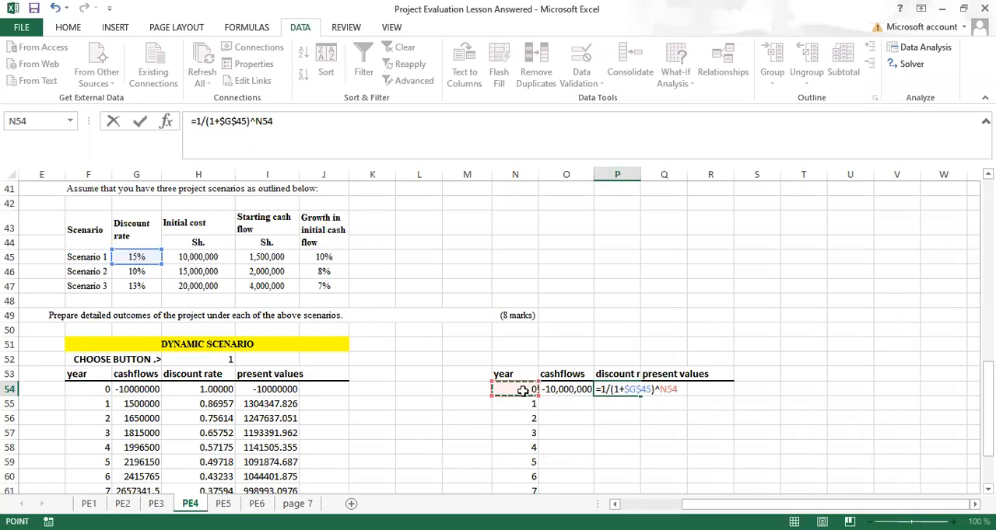
key(ctrl+Return)
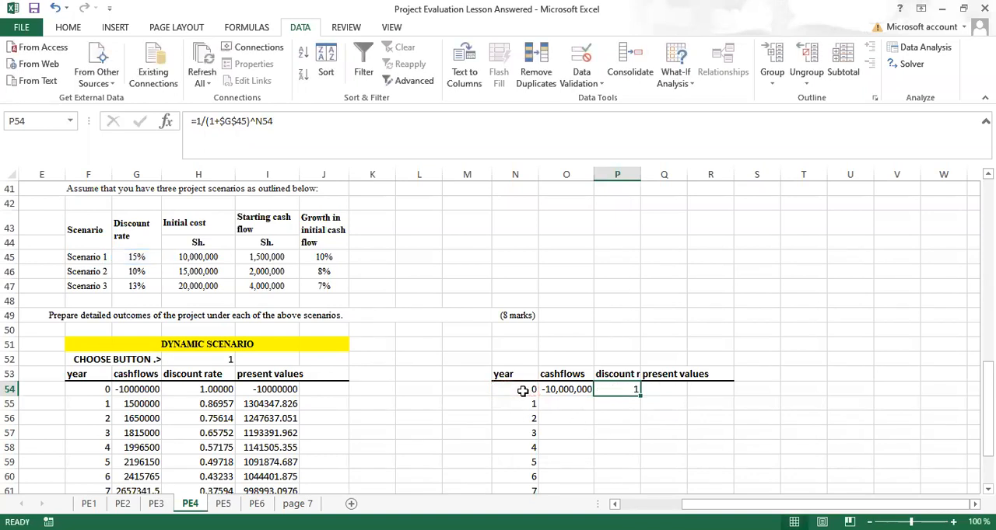
double_click(639, 394)
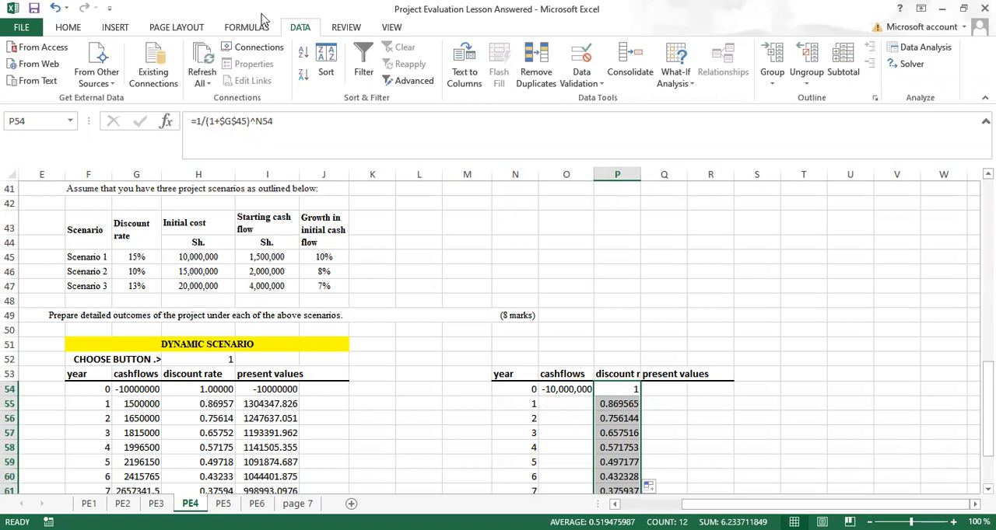
Step: Format the new table's discount rate column to four decimal places
click(70, 26)
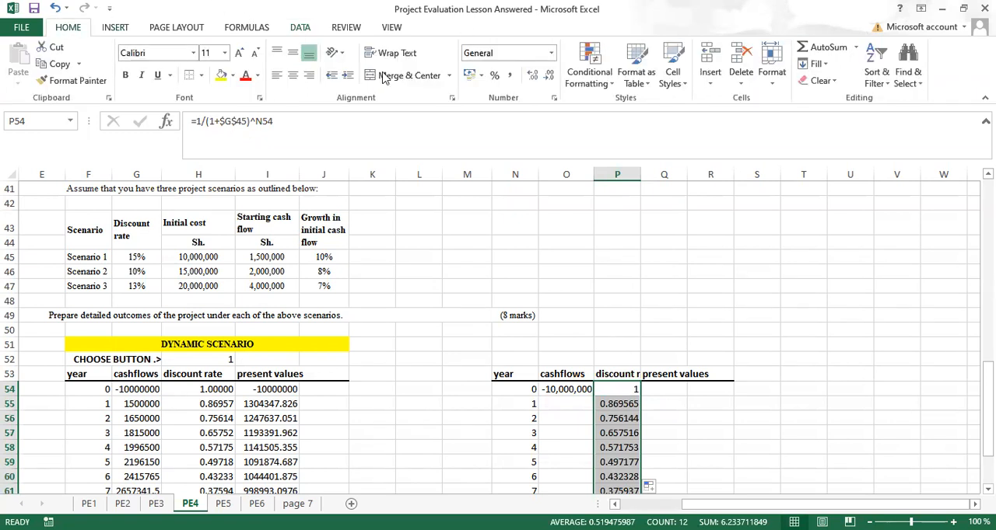
click(553, 80)
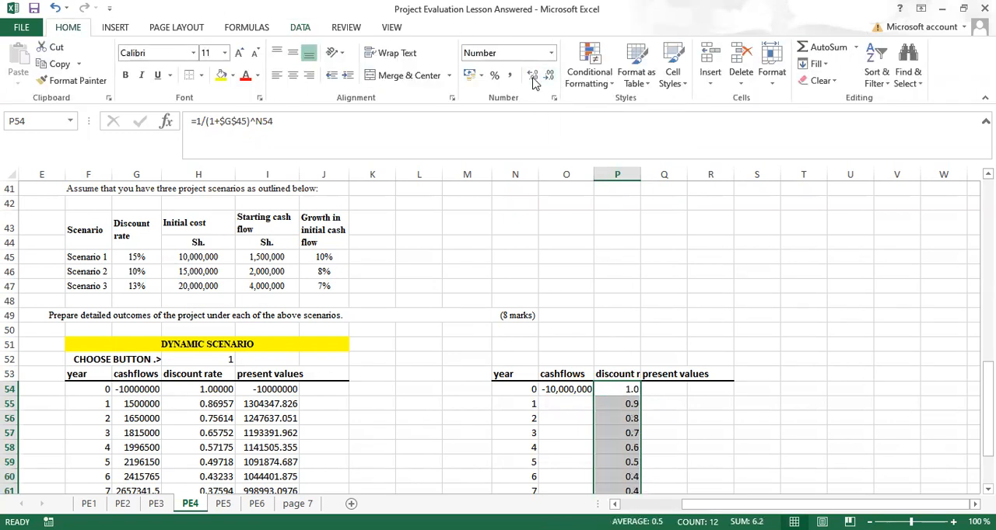
click(533, 77)
click(533, 78)
click(533, 77)
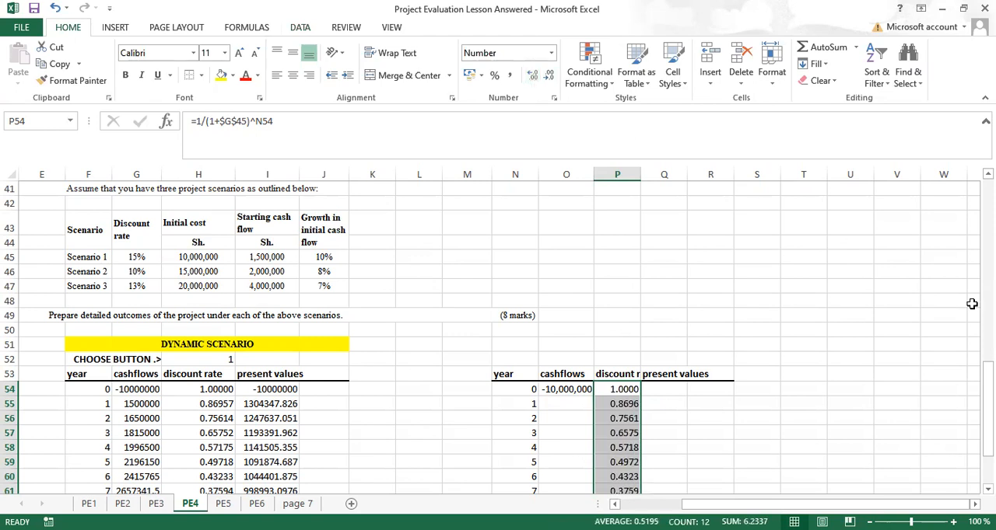
Step: Calculate the present value in Q54 with =O54*P54 and fill the formula down through year 11
click(659, 389)
text(=)
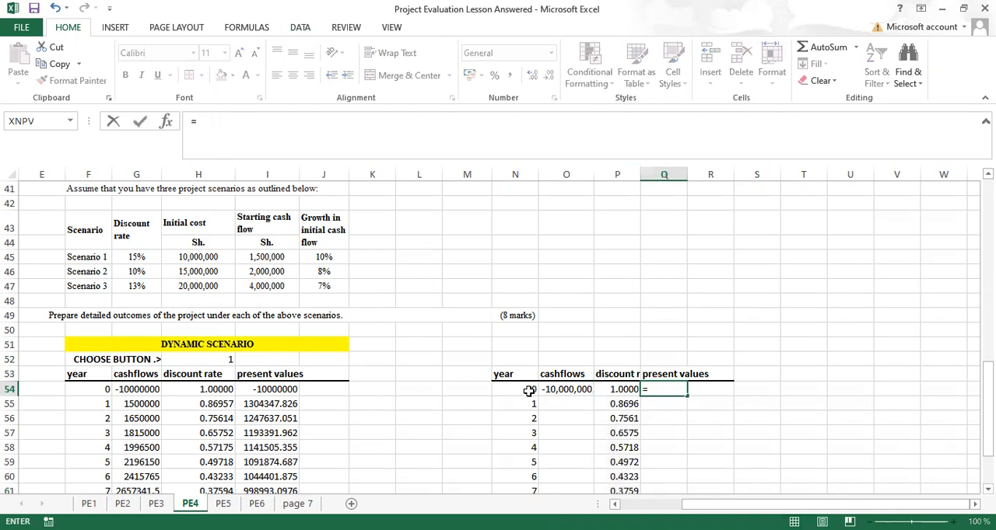
click(561, 397)
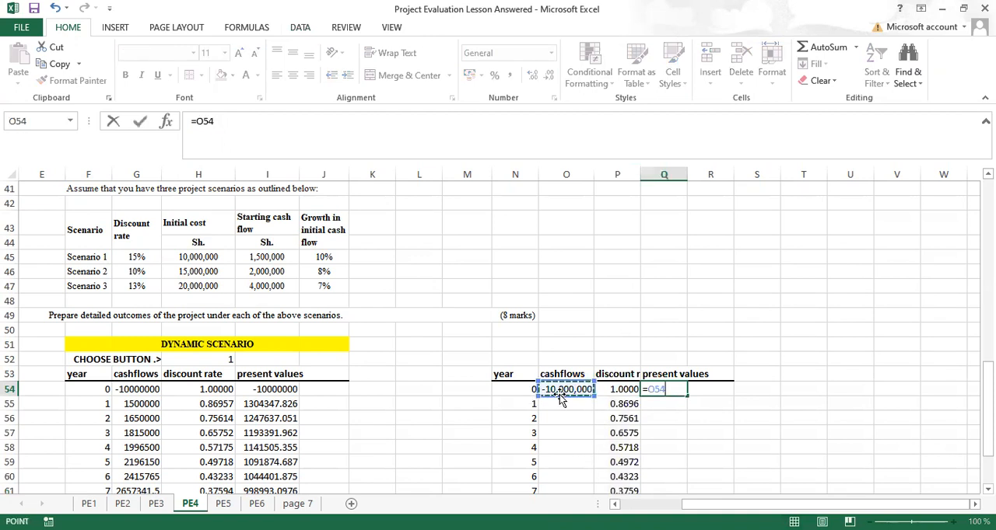
text(*)
click(623, 396)
key(ctrl+Return)
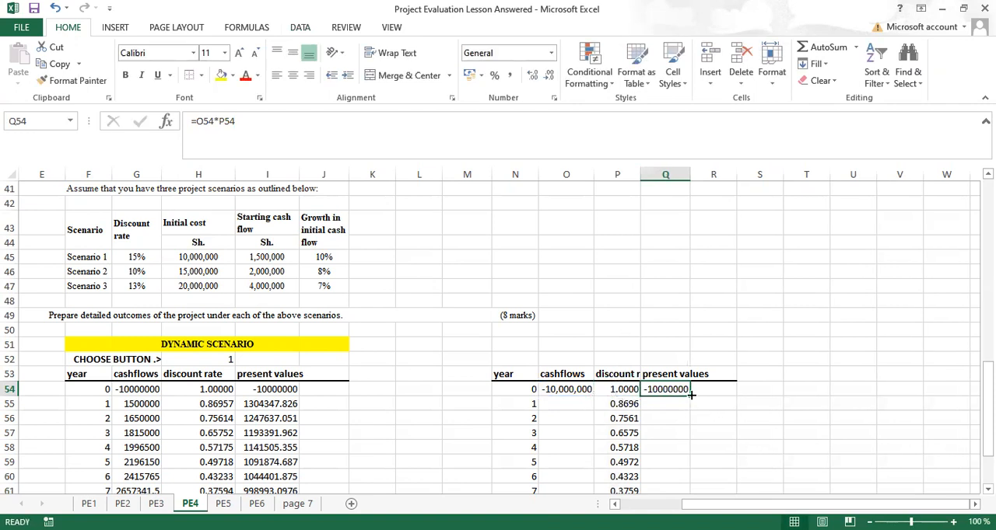
double_click(691, 395)
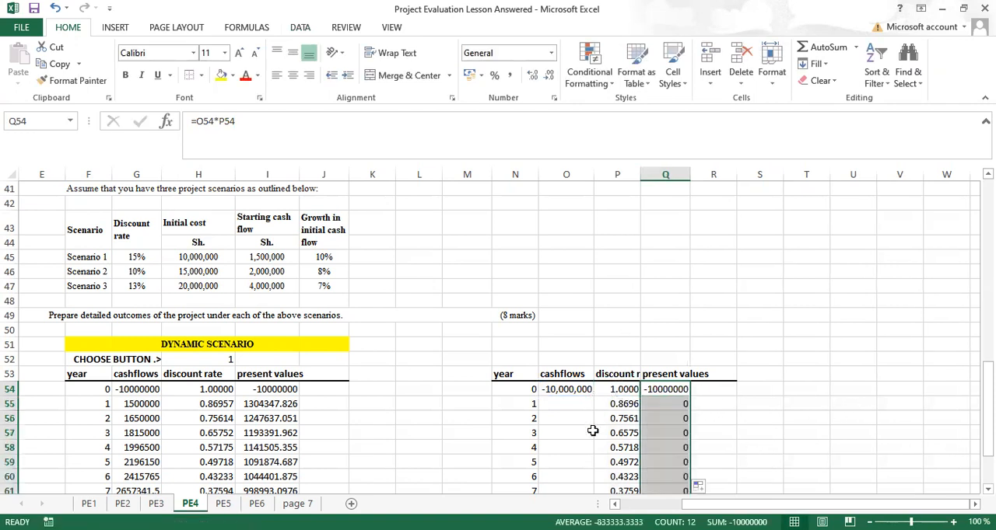
Step: Link the year 1 cash flow in O55 to scenario 1's starting cash flow with =I45
click(558, 405)
text(=)
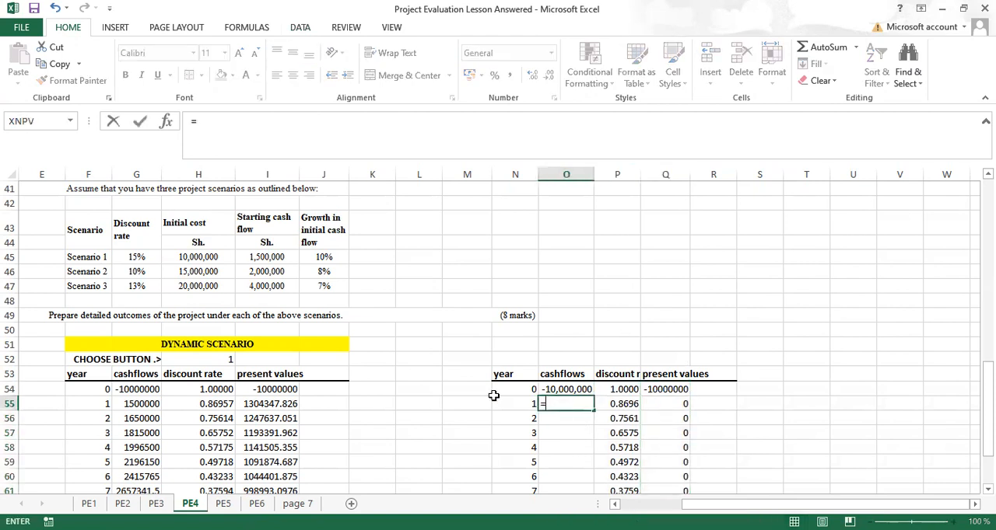
click(264, 258)
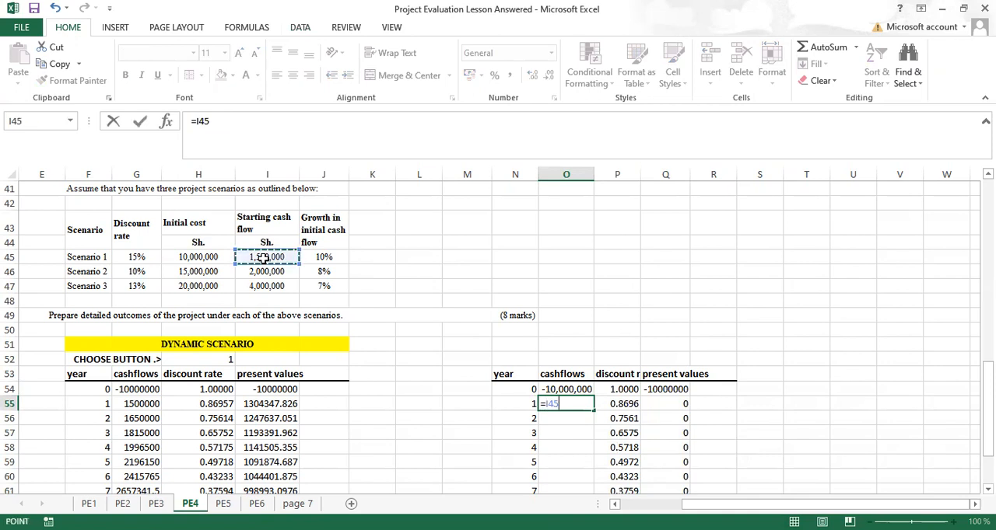
key(ctrl+Return)
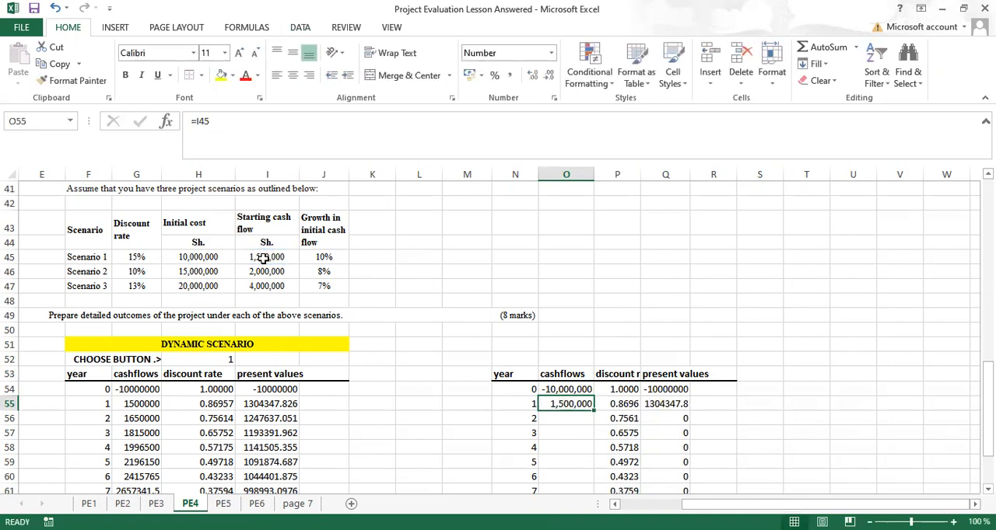
Step: Calculate the year 2 cash flow in O56 with =(1+$J$45)*O55 and fill the formula down through year 11
click(556, 419)
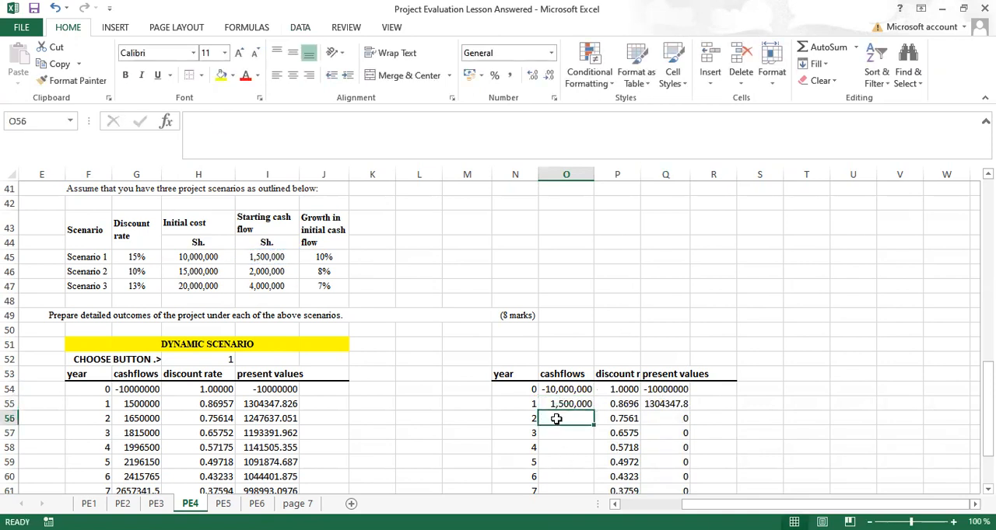
text(=)
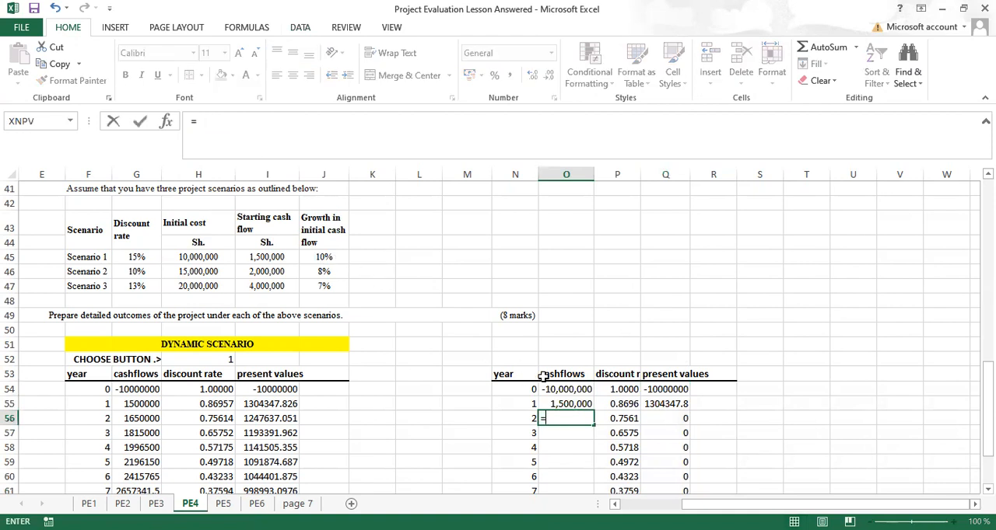
text((1+)
click(323, 258)
key(F4)
text())
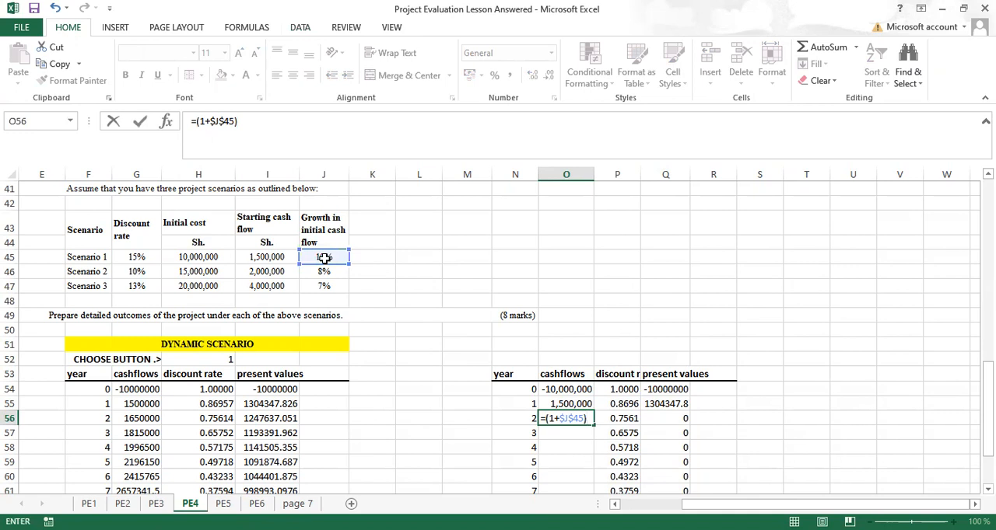
text(*)
click(561, 404)
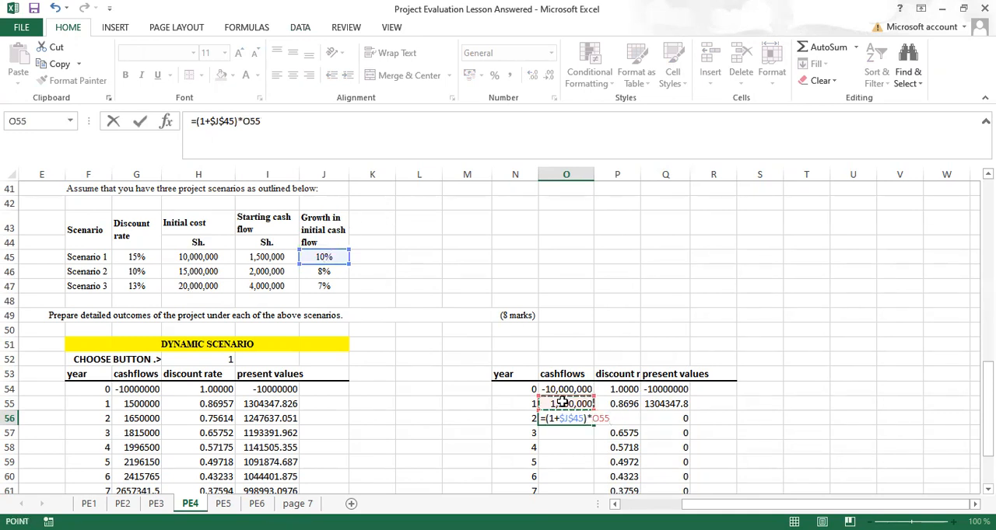
key(ctrl+Return)
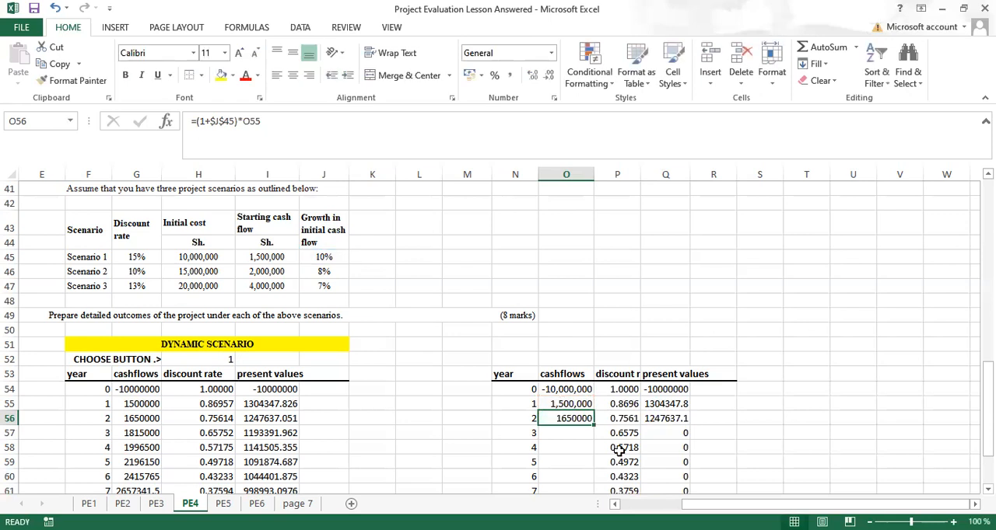
drag(593, 425, 594, 488)
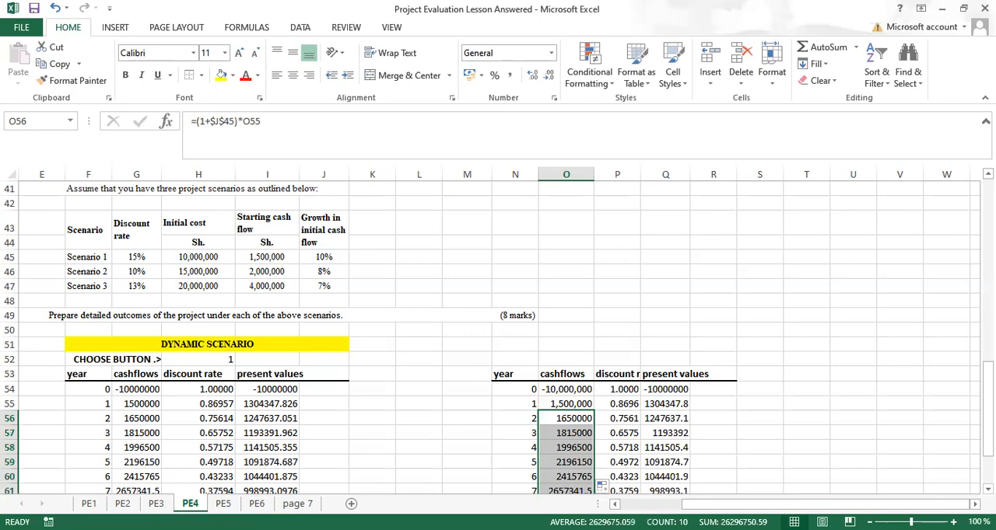
Step: Label P66 below the new table's discount rate column with a bold NPV
scroll(544, 350, down, 3)
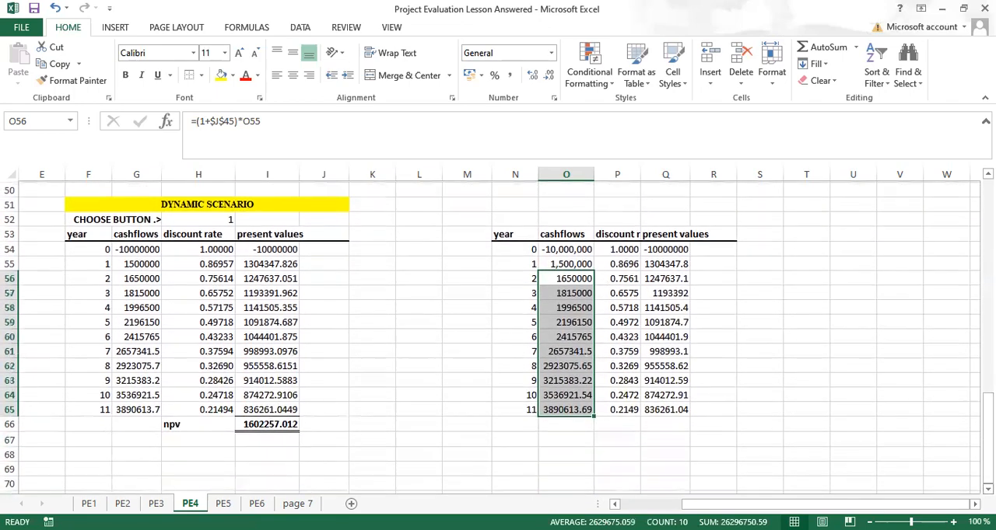
click(627, 422)
text(n)
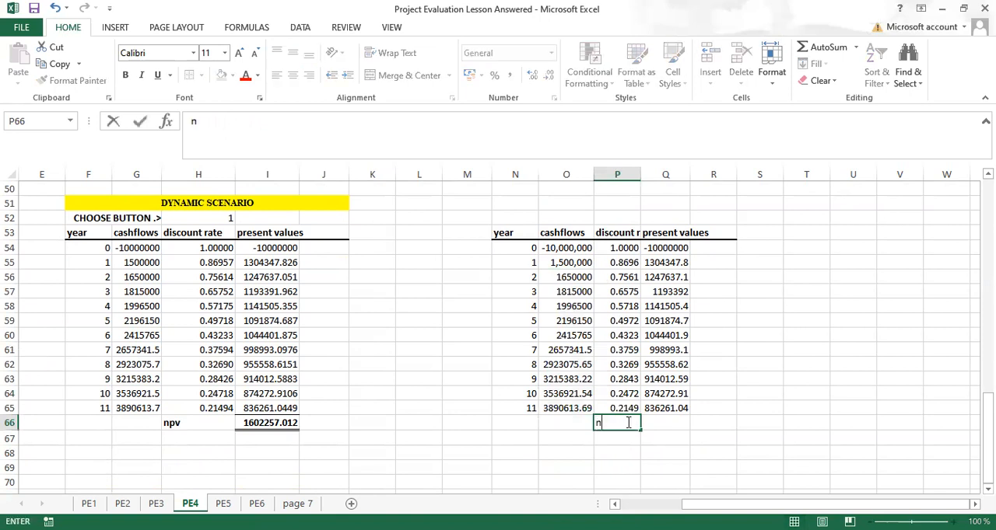
text(p)
key(BackSpace)
key(BackSpace)
key(ctrl+b)
text(NPV)
key(Tab)
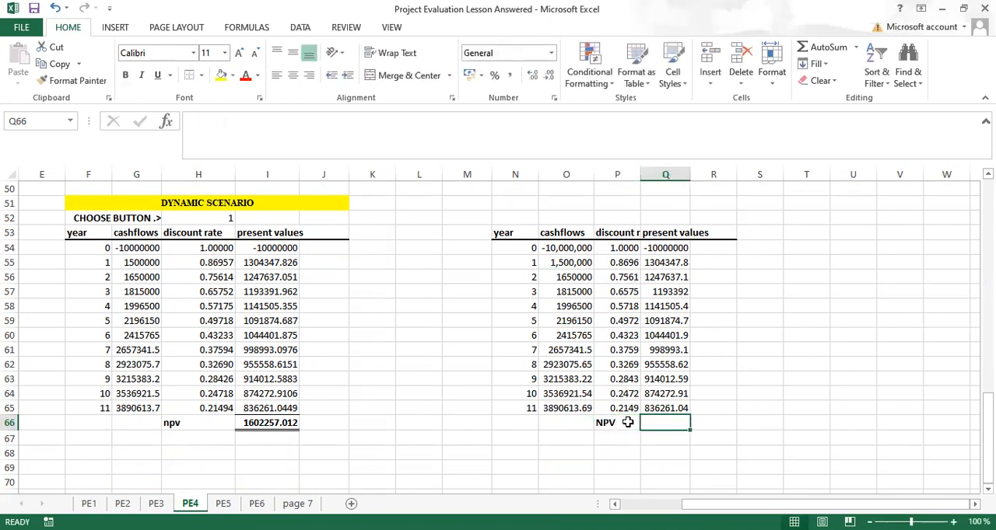
Step: Total the present values in Q66 with =SUM(Q54:Q65), in bold with a top and double bottom border
key(alt+equal)
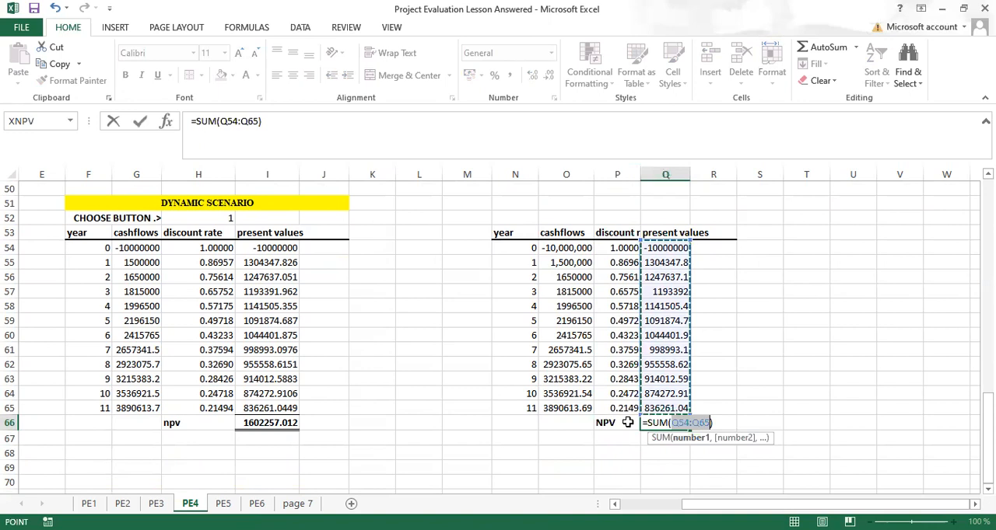
key(ctrl+Return)
key(ctrl+b)
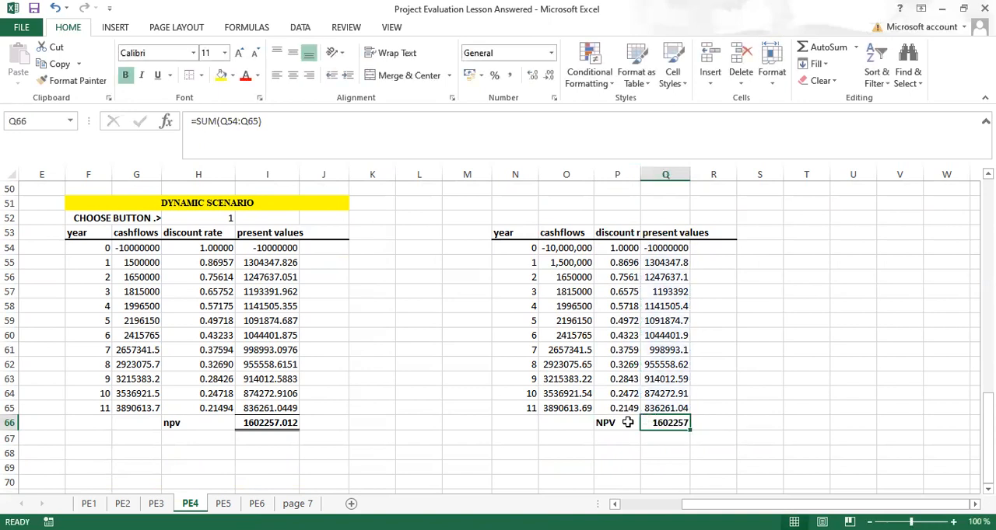
click(826, 422)
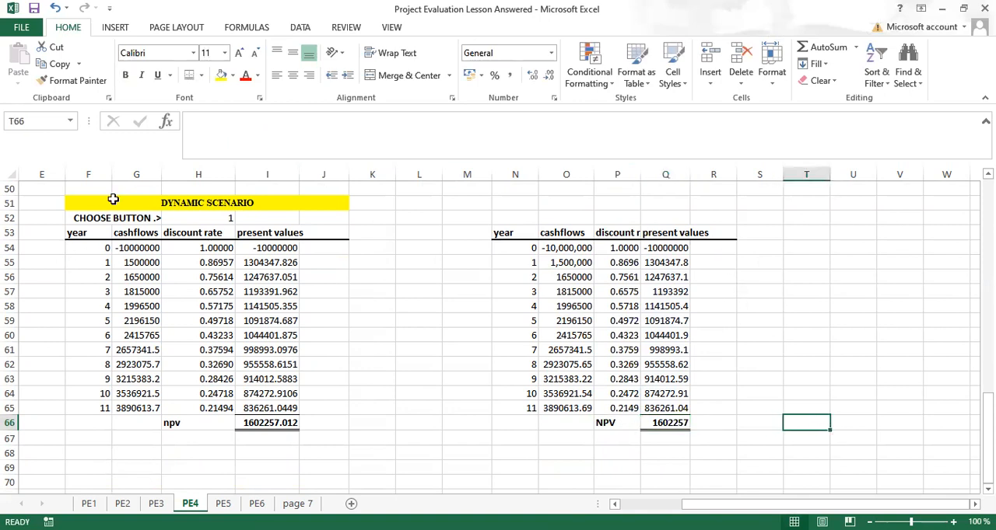
Step: Switch the dynamic scenario selector in H52 to 2
click(205, 217)
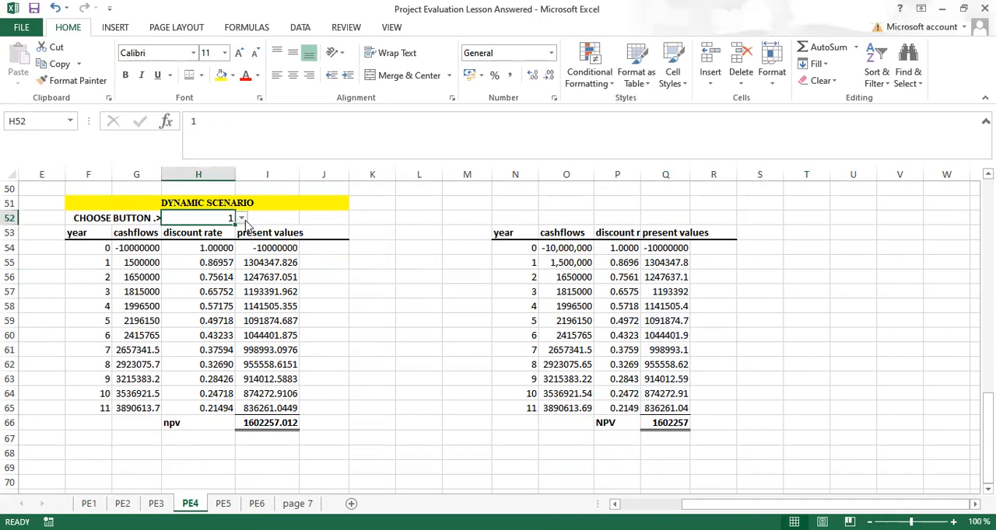
click(242, 220)
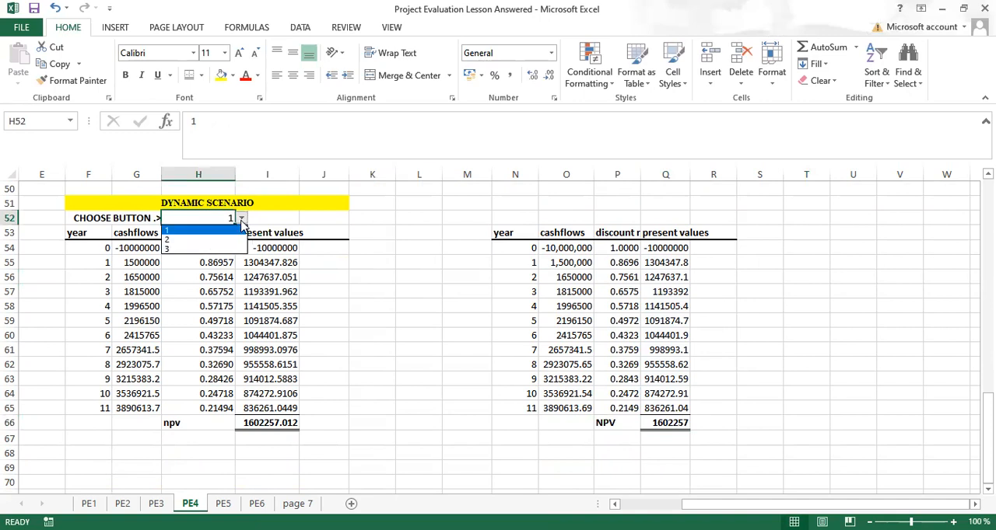
click(173, 241)
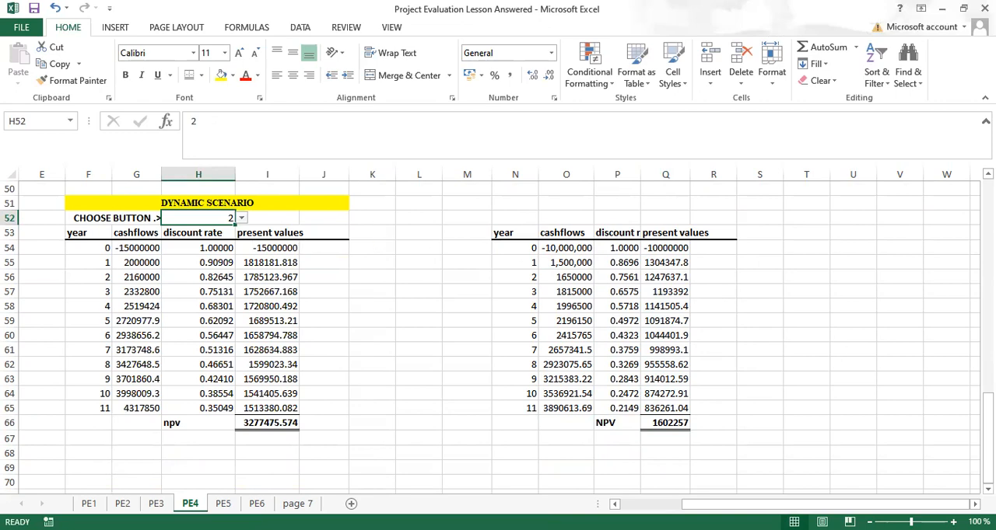
Step: Generate a Scenario Manager scenario summary report with the new table's NPV cell $Q$66 as the result cell
scroll(669, 219, up, 2)
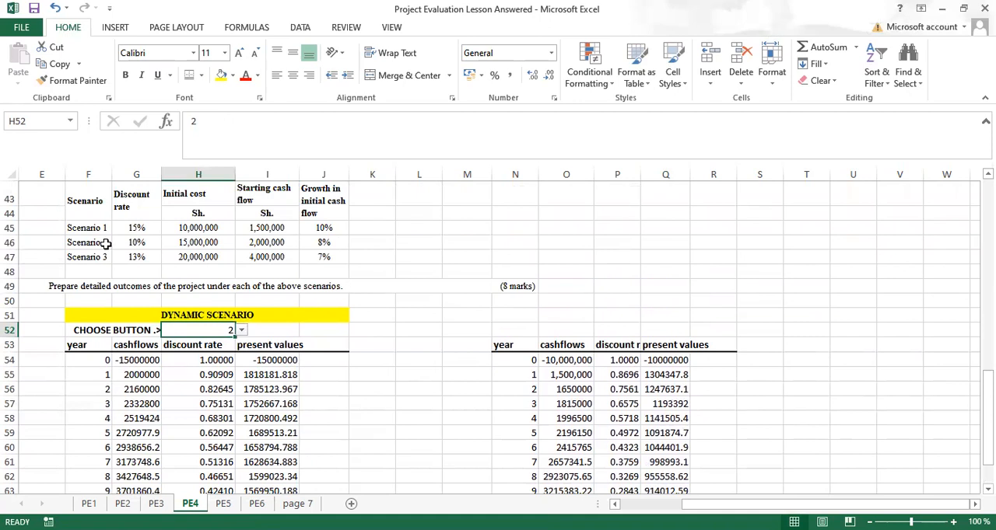
click(301, 30)
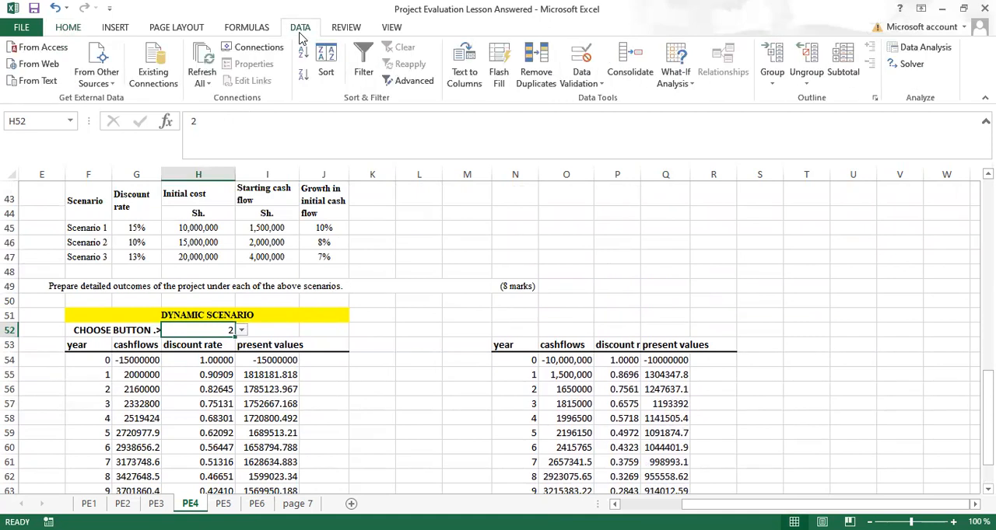
click(675, 78)
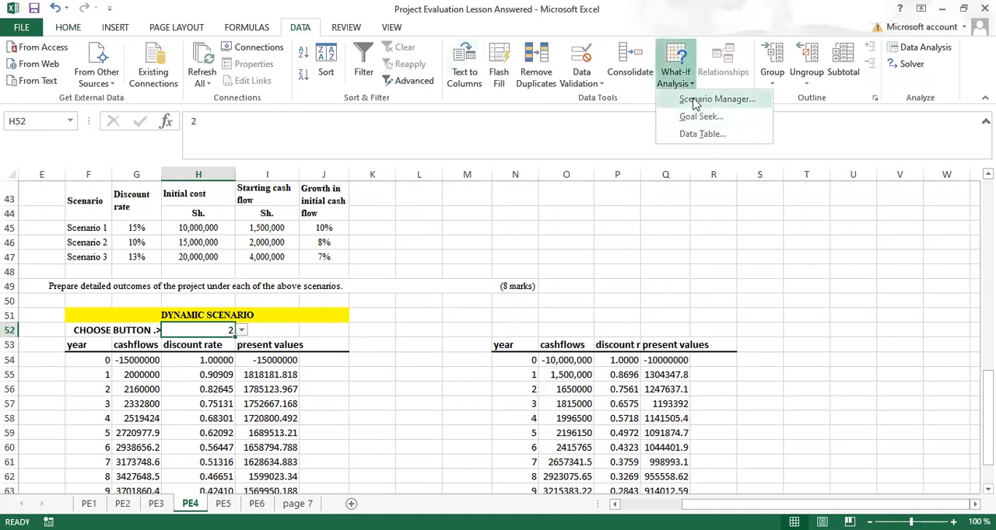
click(694, 99)
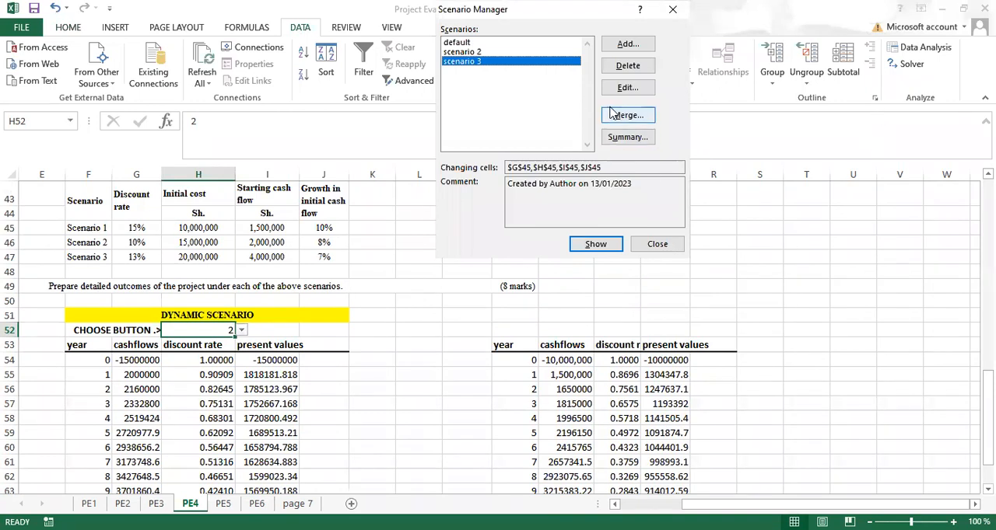
click(629, 140)
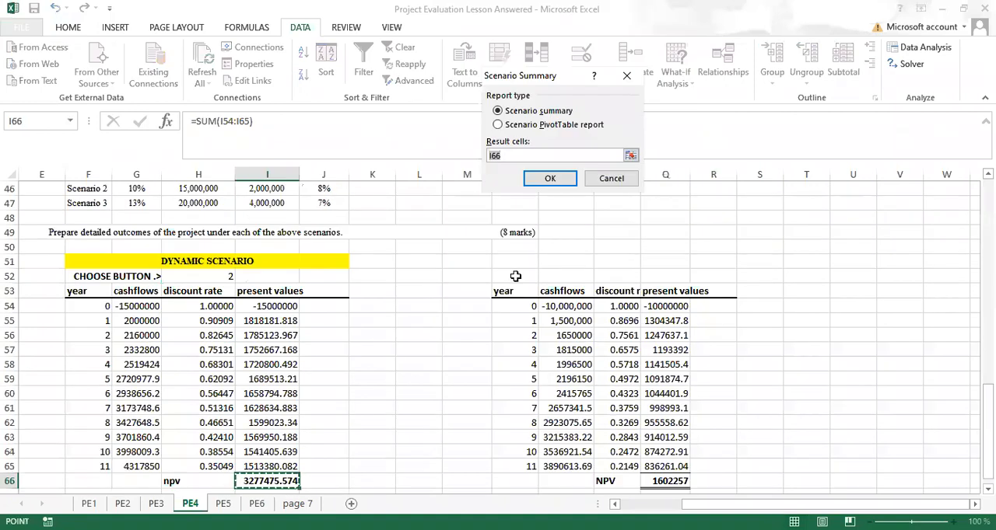
click(507, 156)
key(BackSpace)
key(BackSpace)
key(BackSpace)
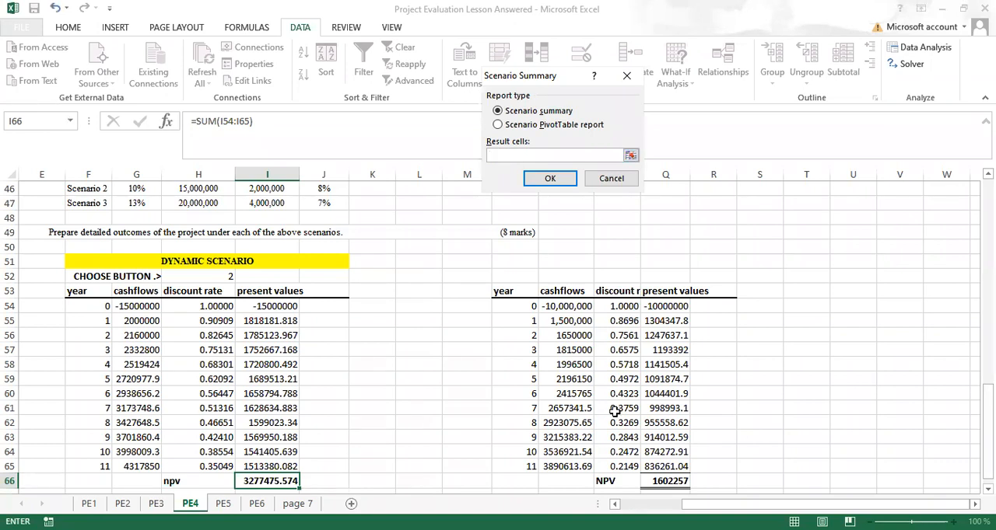
click(665, 482)
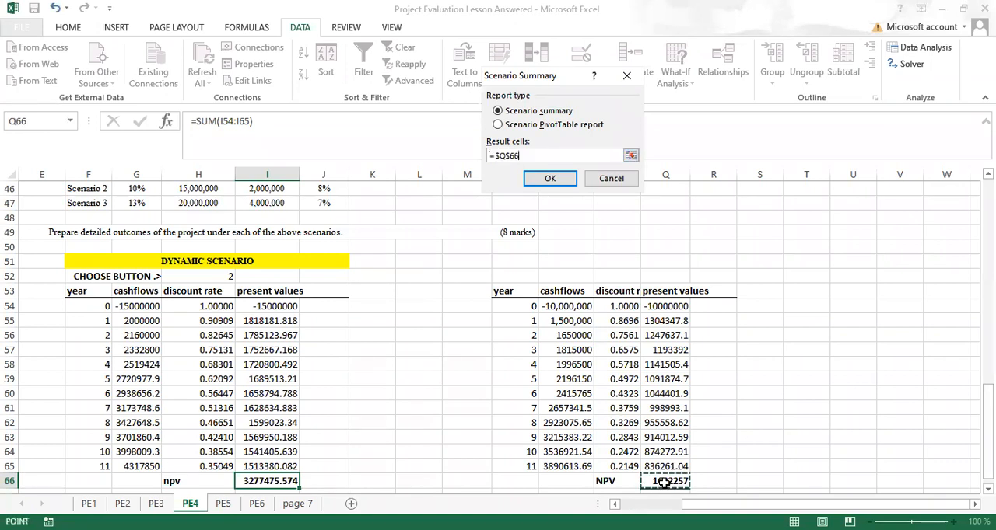
click(543, 181)
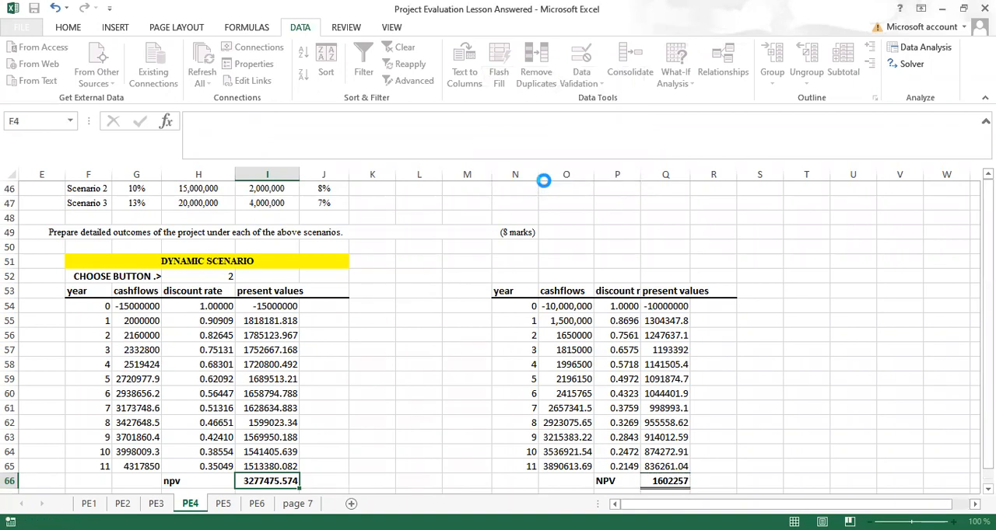